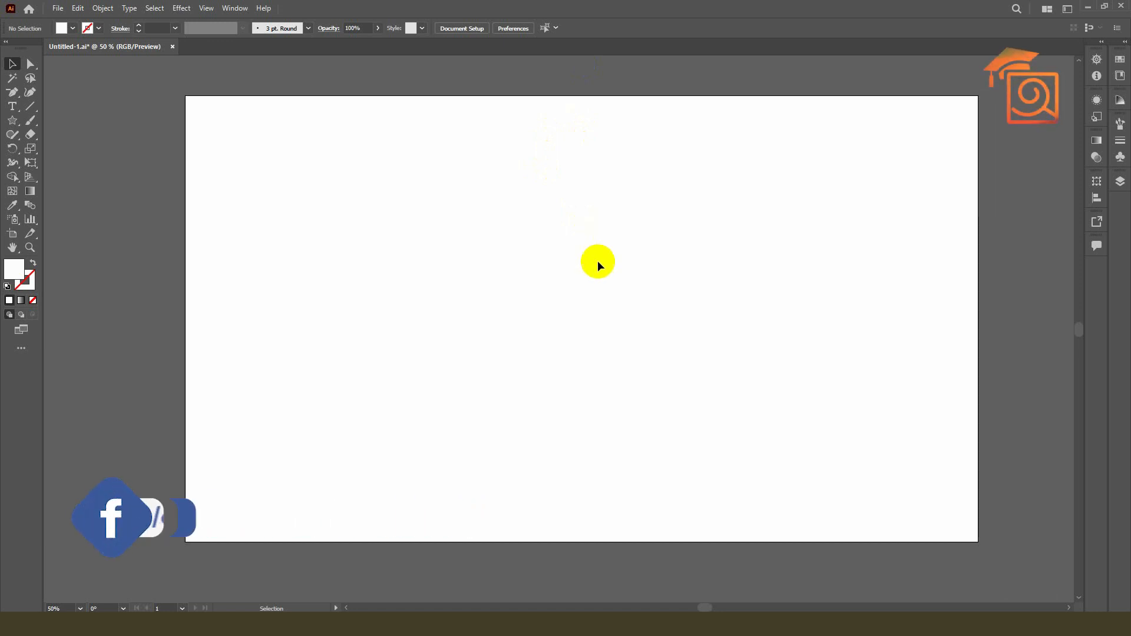
# - Outside the artboard, draw an unpainted diagonal line about 1437 × 2943 px and an unpainted star about 1892 × 1805 px
pyautogui.scroll(-2, 658, 395)
pyautogui.moveTo(701, 363); pyautogui.dragTo(654, 337)
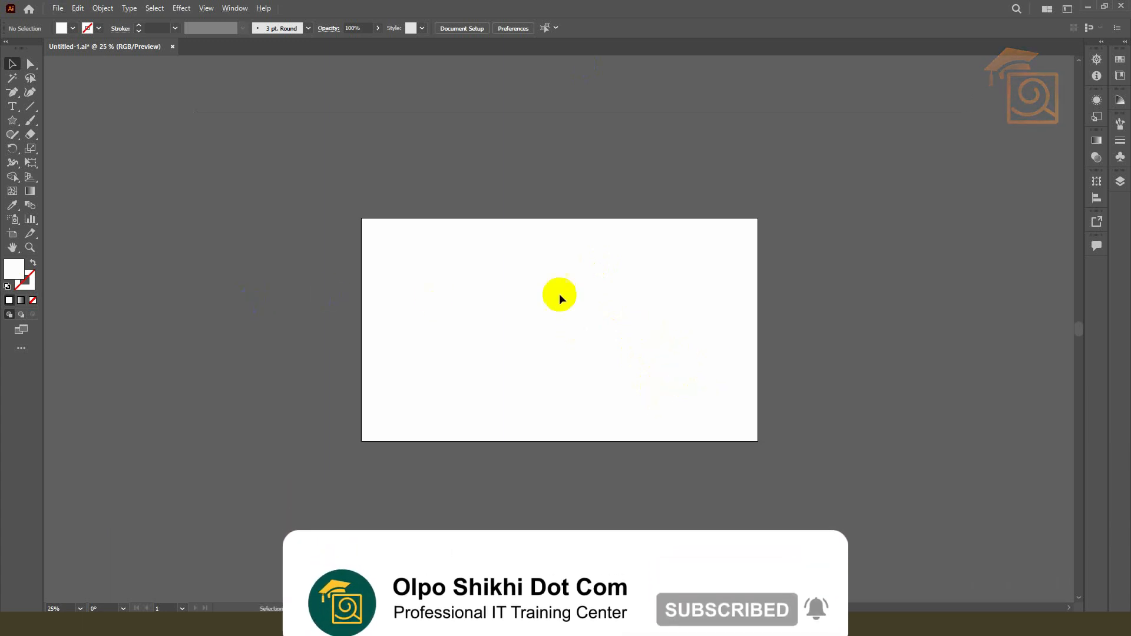
pyautogui.scroll(-1, 592, 293)
pyautogui.scroll(-1, 593, 293)
pyautogui.scroll(-4, 436, 250)
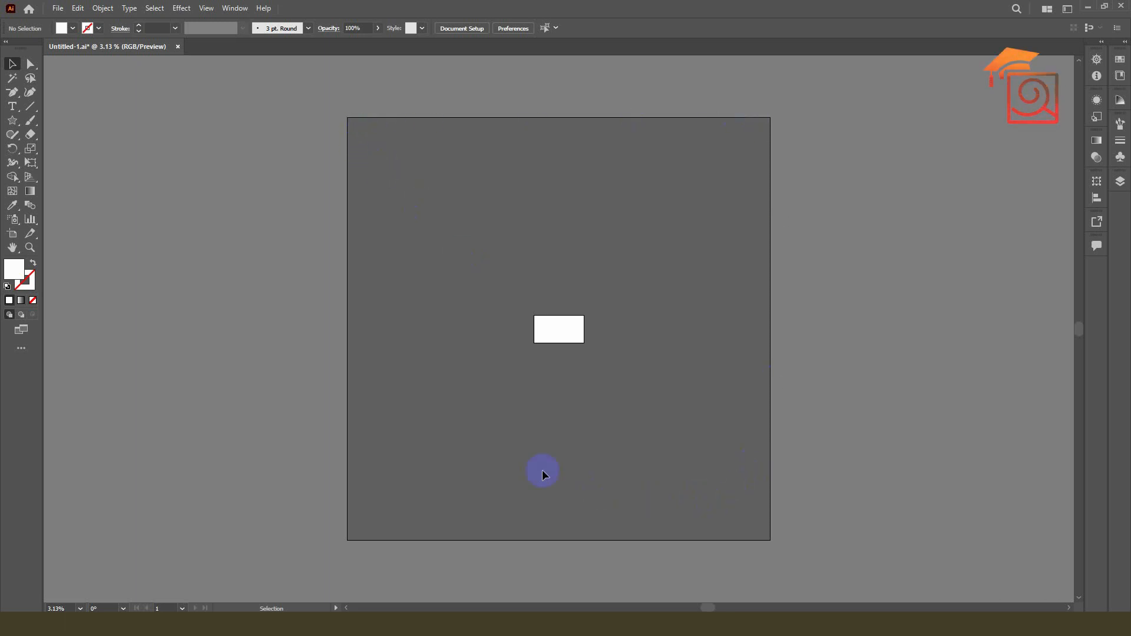
pyautogui.click(553, 341)
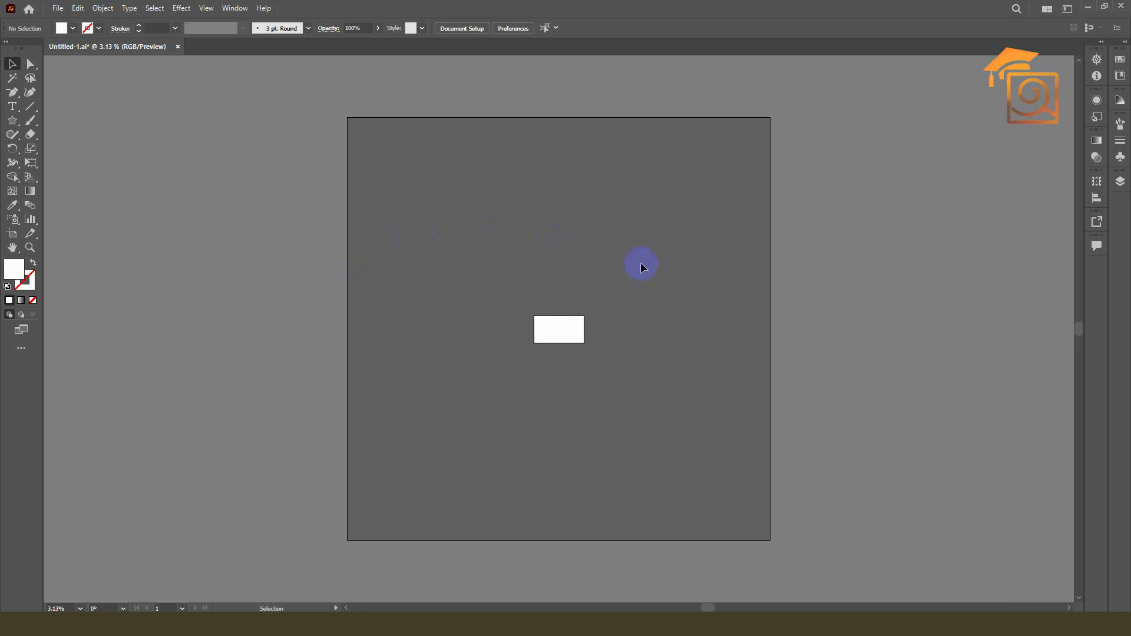
pyautogui.click(30, 106)
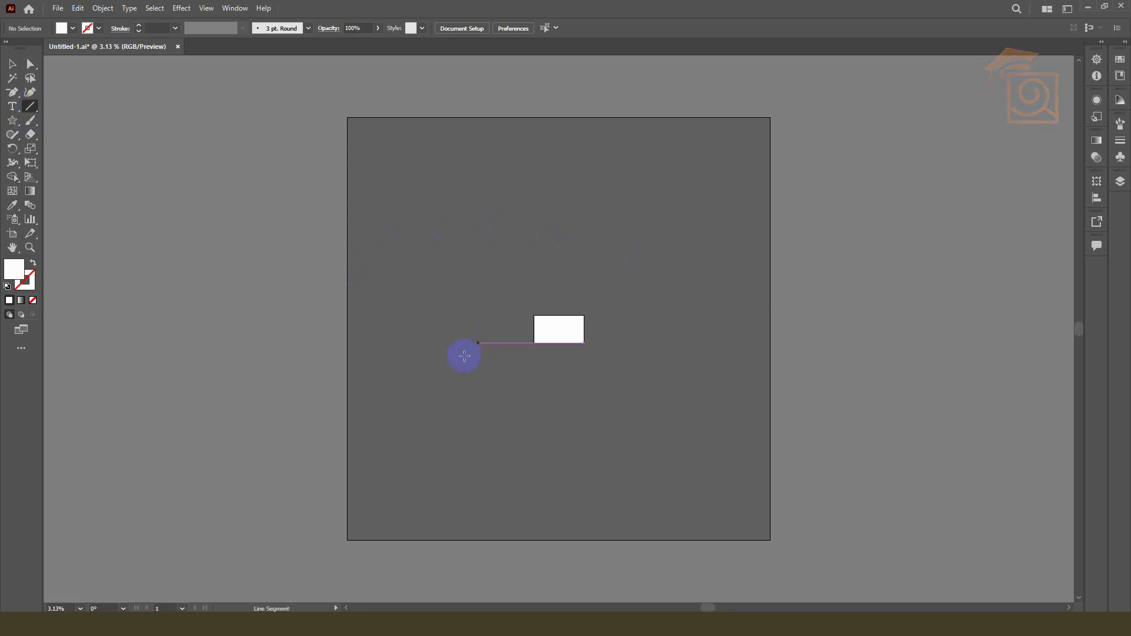
pyautogui.moveTo(461, 355); pyautogui.dragTo(498, 279)
pyautogui.click(33, 283)
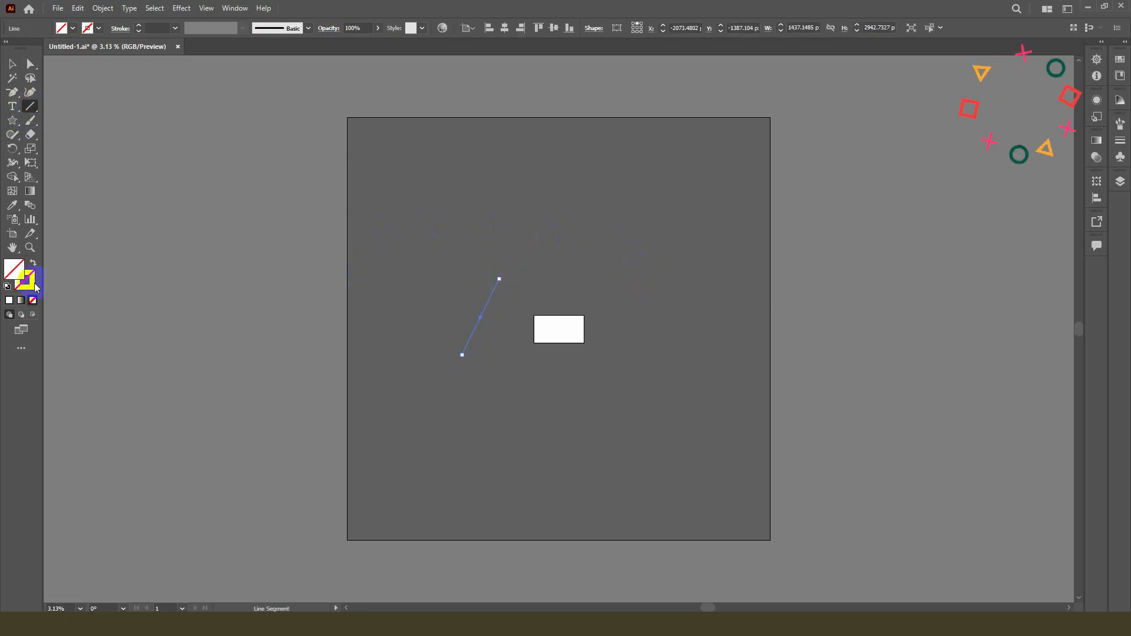
pyautogui.moveTo(12, 120); pyautogui.dragTo(55, 177)
pyautogui.moveTo(649, 220); pyautogui.dragTo(663, 242)
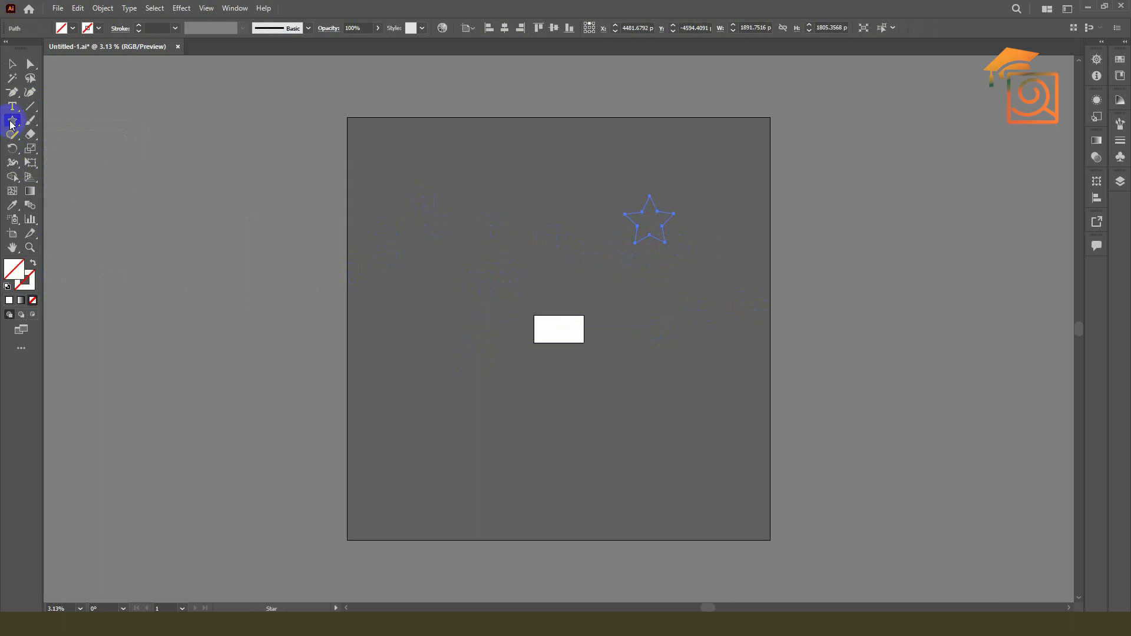
pyautogui.moveTo(11, 122); pyautogui.dragTo(55, 194)
pyautogui.moveTo(373, 231); pyautogui.dragTo(433, 252)
pyautogui.click(12, 63)
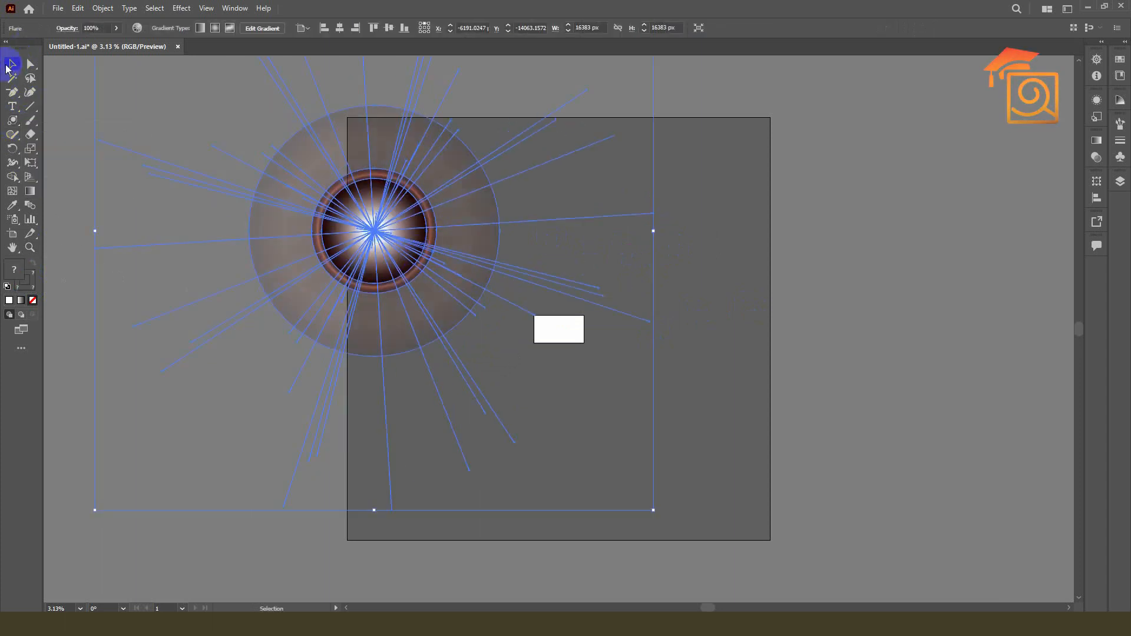
pyautogui.hotkey('ctrl', 'z')
# - Draw an unpainted line about 3011 × 730 px below the artboard and an unpainted rectangle about 3014 × 1563 px beside it
pyautogui.click(30, 106)
pyautogui.moveTo(517, 460); pyautogui.dragTo(594, 440)
pyautogui.click(11, 121)
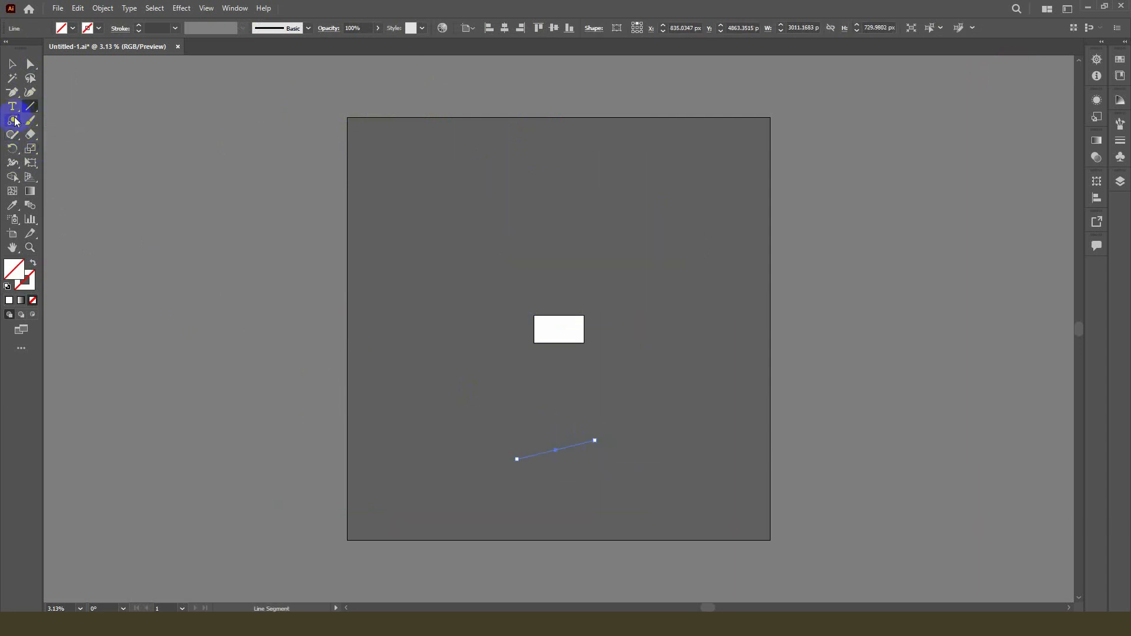
pyautogui.click(52, 121)
pyautogui.moveTo(650, 328); pyautogui.dragTo(728, 369)
# - Place a "Lorem ipsum" point text above the artboard and scale it up to about 82 pt
pyautogui.click(11, 106)
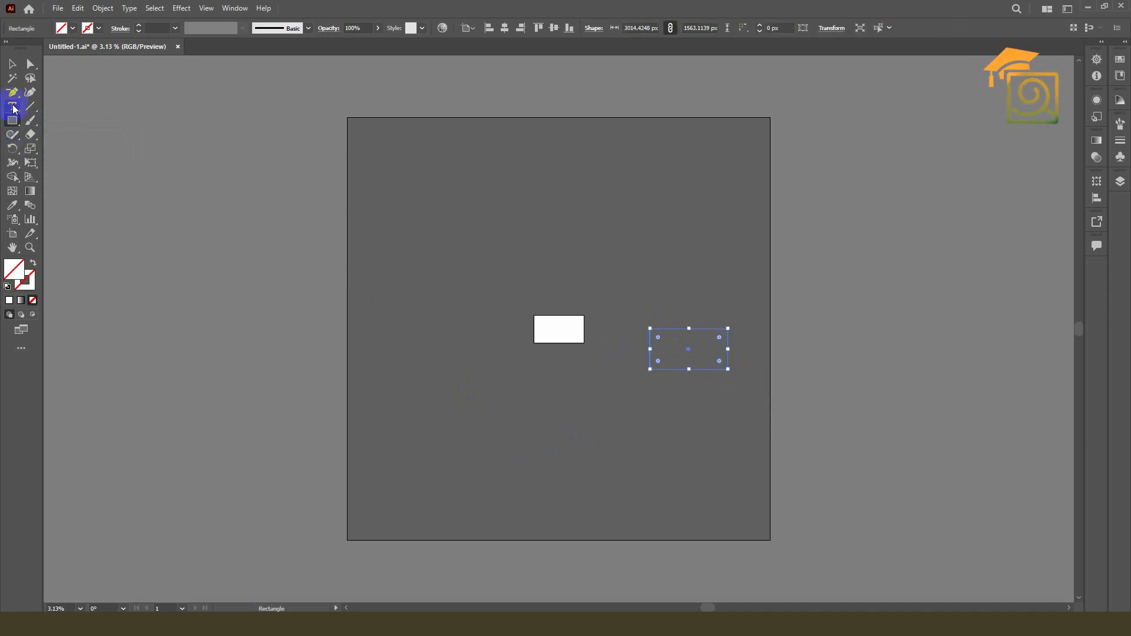
pyautogui.click(484, 216)
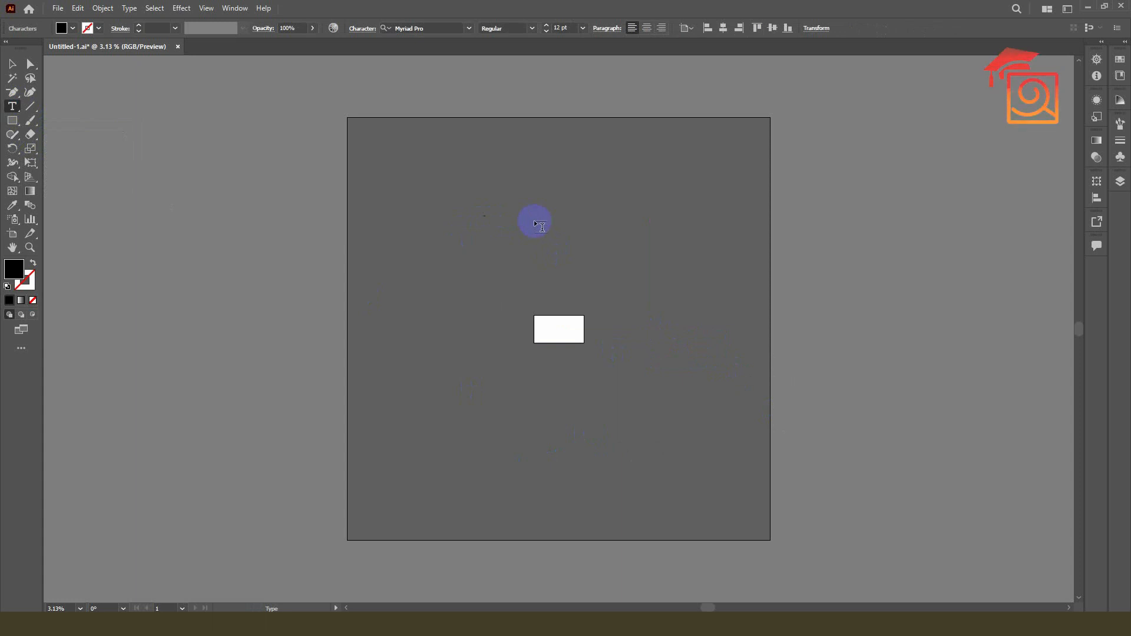
pyautogui.click(13, 63)
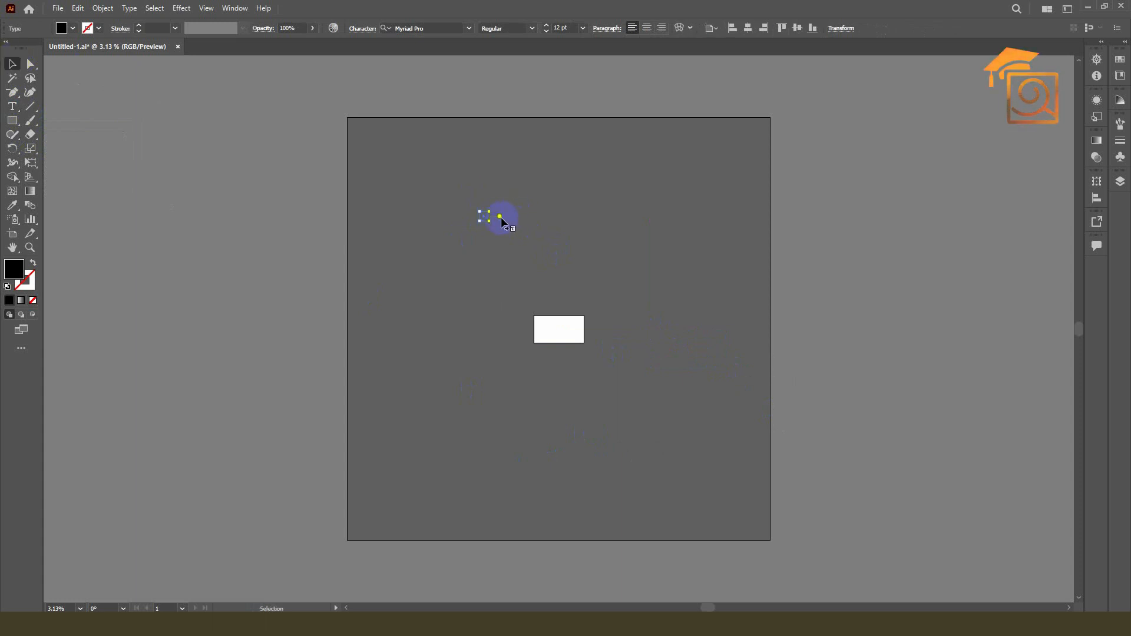
pyautogui.moveTo(489, 212); pyautogui.dragTo(554, 183)
pyautogui.scroll(4, 465, 221)
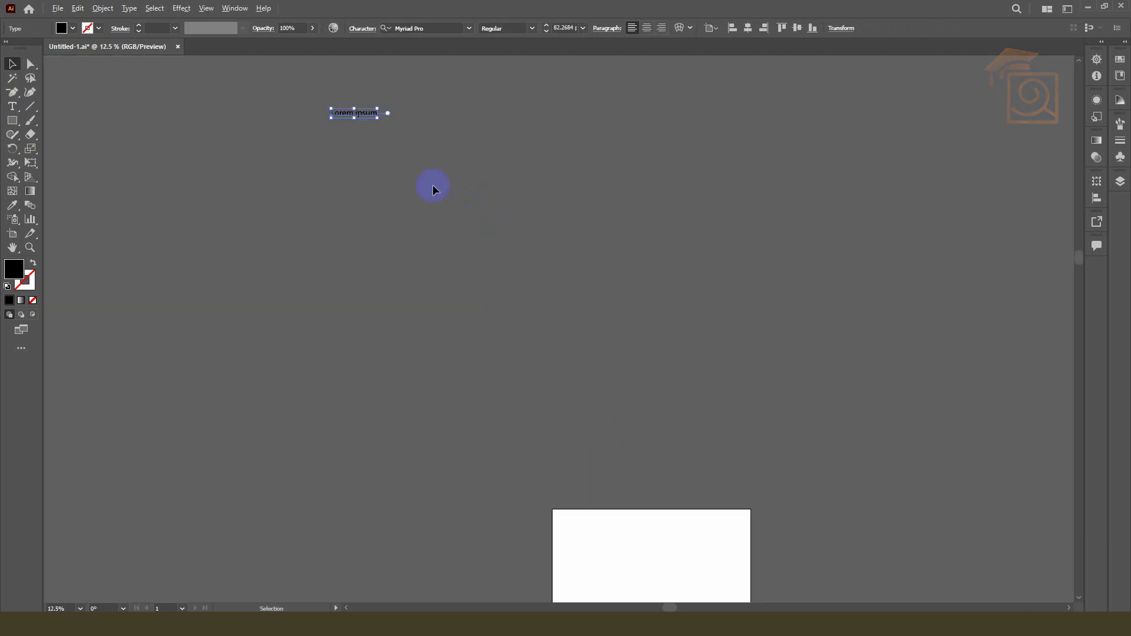
# - Remove both the fill and the stroke from the "Lorem ipsum" text and deselect it
pyautogui.click(33, 264)
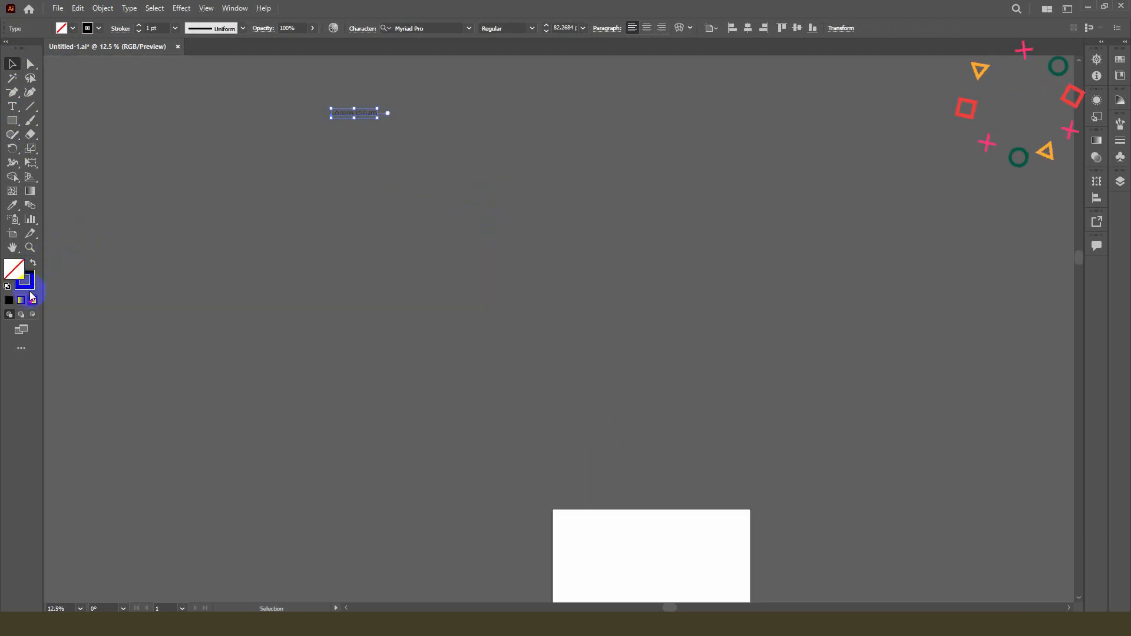
pyautogui.click(28, 285)
pyautogui.click(32, 300)
pyautogui.click(456, 280)
pyautogui.click(1026, 106)
# - Check the unpainted objects around the artboard in Outline view, return to Preview and look up the Outline command
pyautogui.scroll(-4, 545, 126)
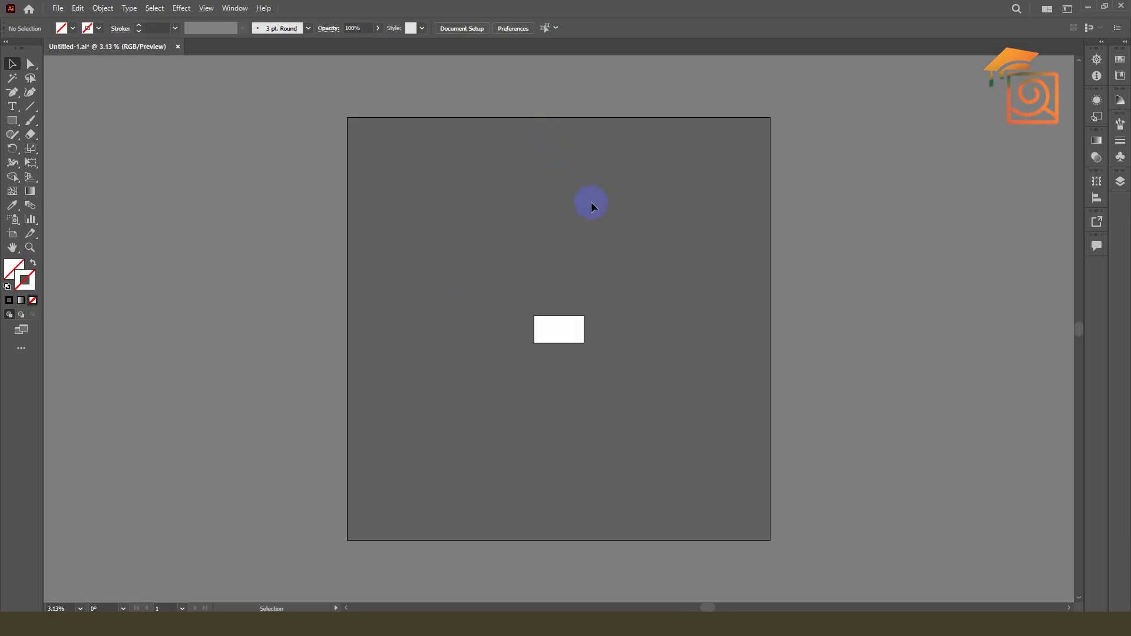
pyautogui.hotkey('ctrl', 'y')
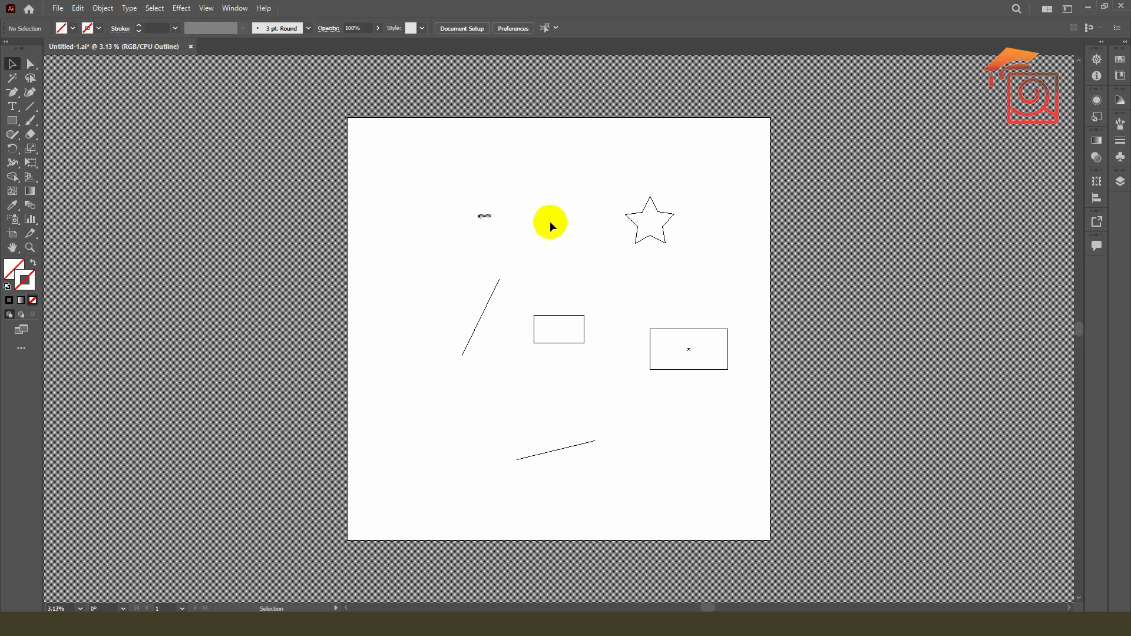
pyautogui.hotkey('ctrl', '=')
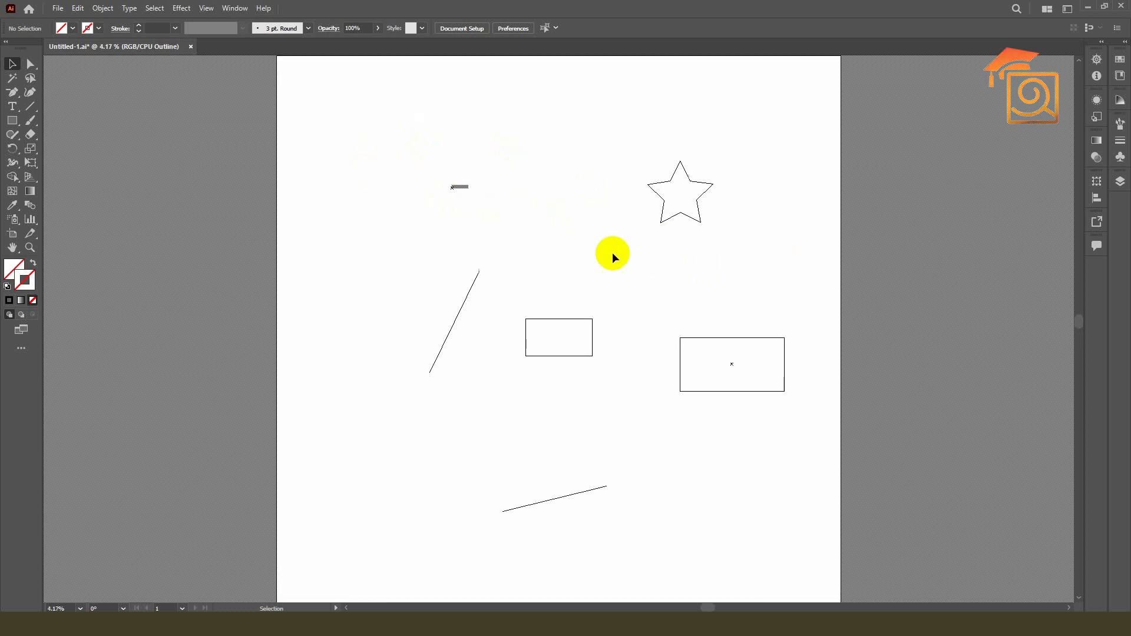
pyautogui.hotkey('ctrl', 'y')
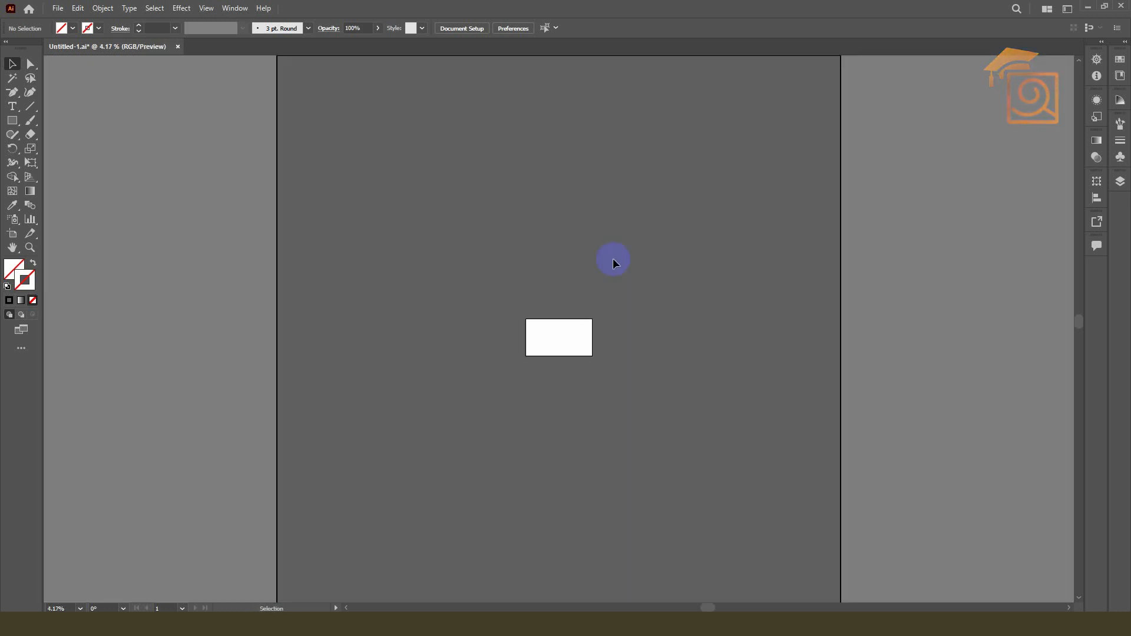
pyautogui.click(227, 9)
pyautogui.moveTo(209, 10)
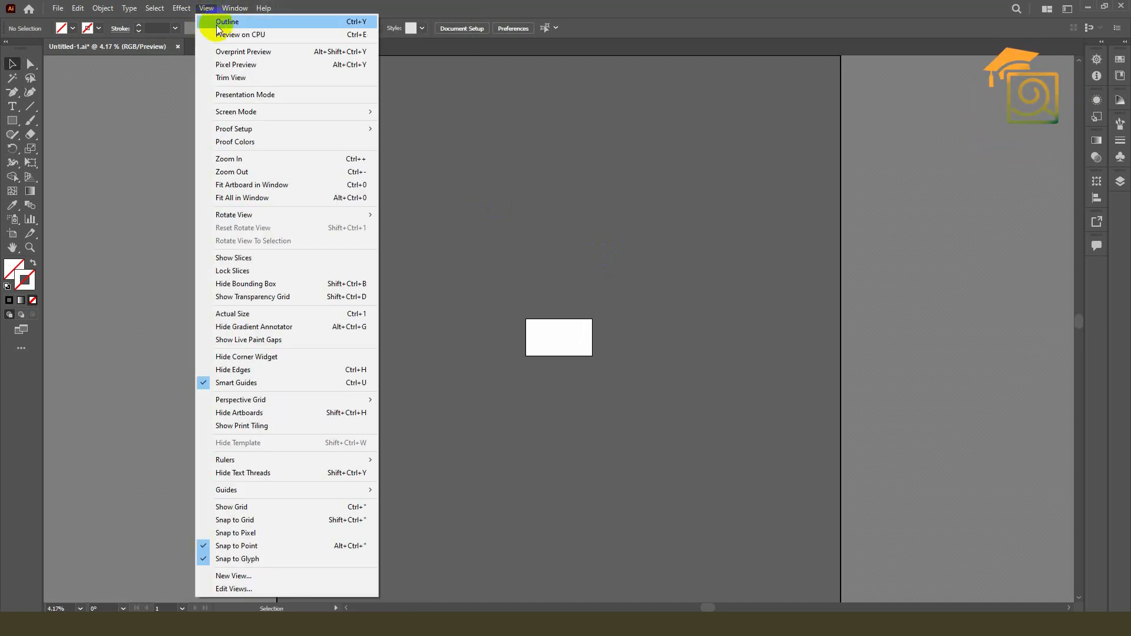
pyautogui.click(655, 226)
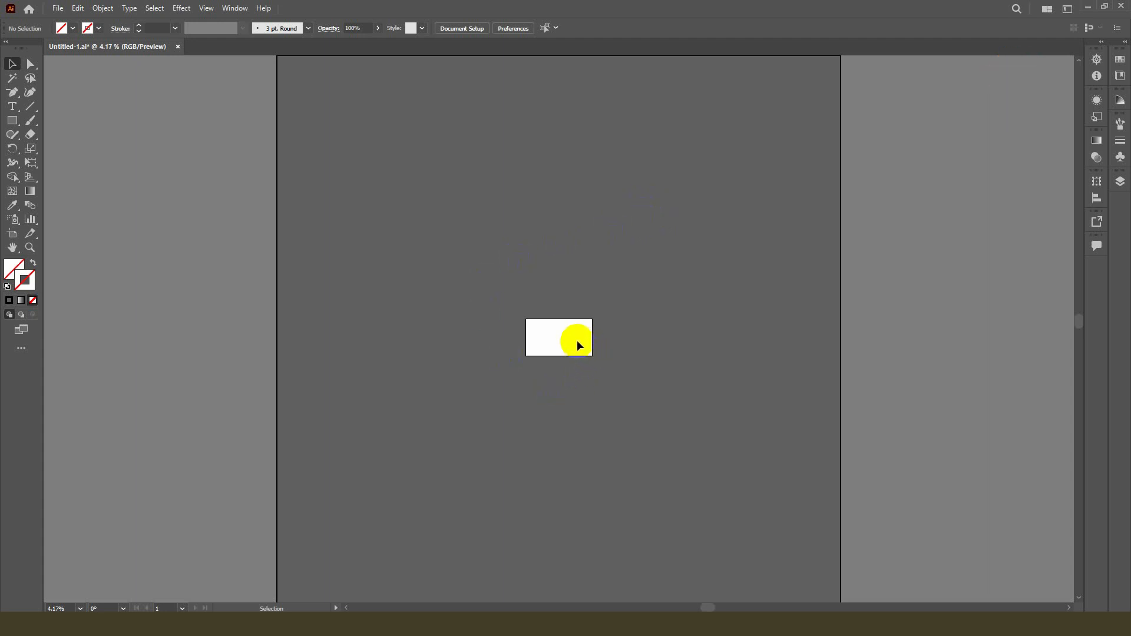
# - Switch the document from Preview to Outline view to reveal the unpainted objects
pyautogui.scroll(-1, 577, 342)
pyautogui.hotkey('ctrl', 'y')
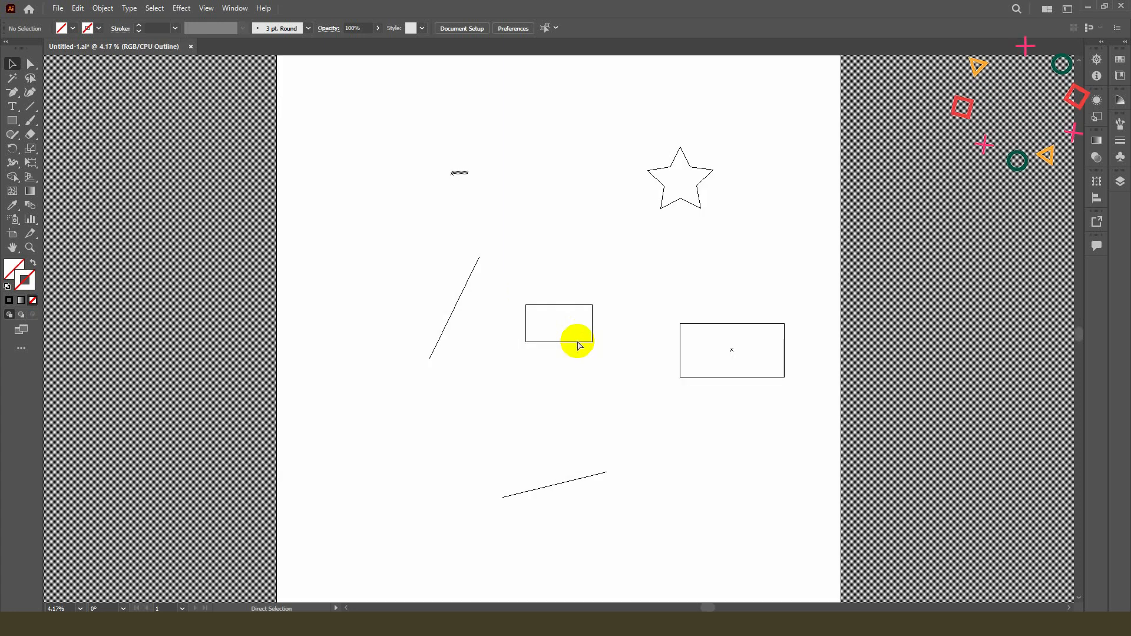
pyautogui.hotkey('ctrl', 'y')
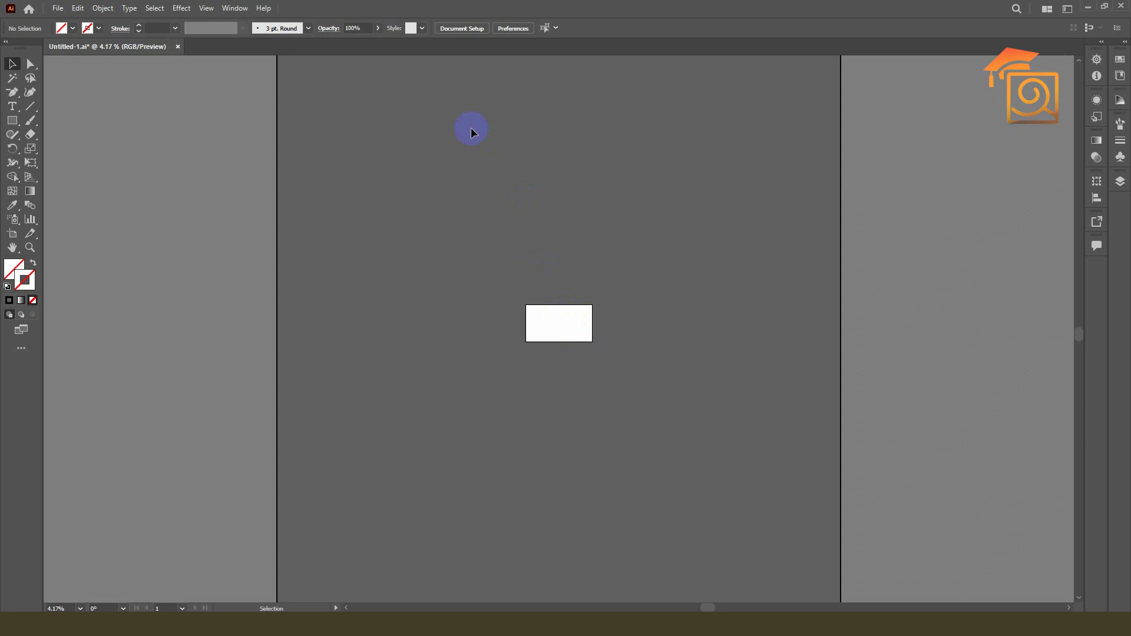
pyautogui.hotkey('ctrl', 'y')
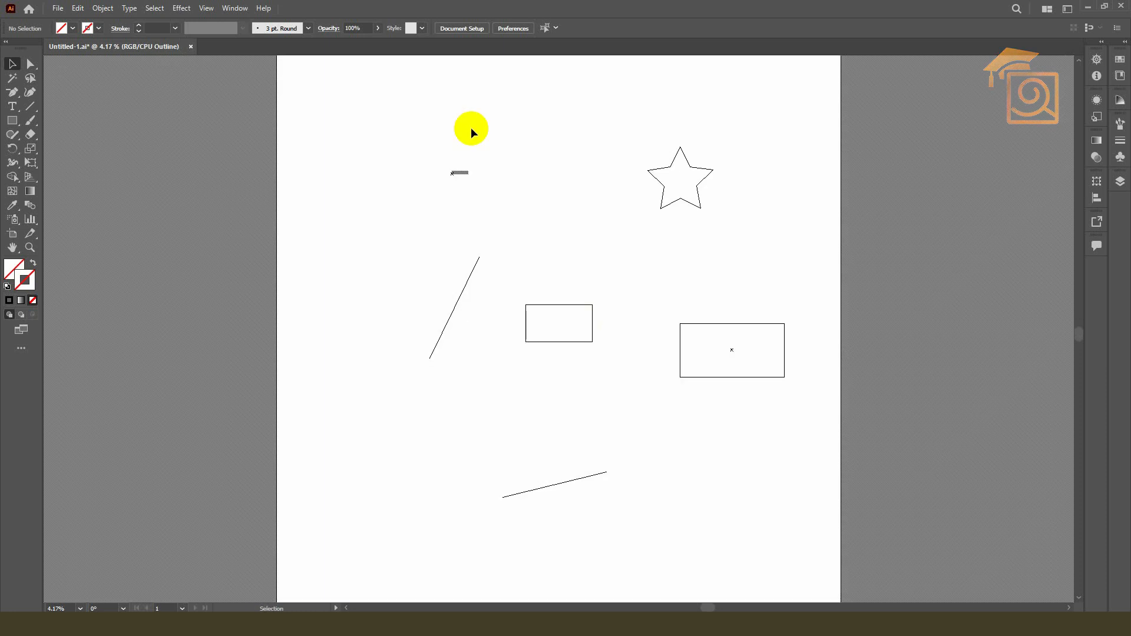
# - Run Clean Up on the document's paths with Stray Points, Unpainted Objects and Empty Text Paths all selected for deletion
pyautogui.click(103, 8)
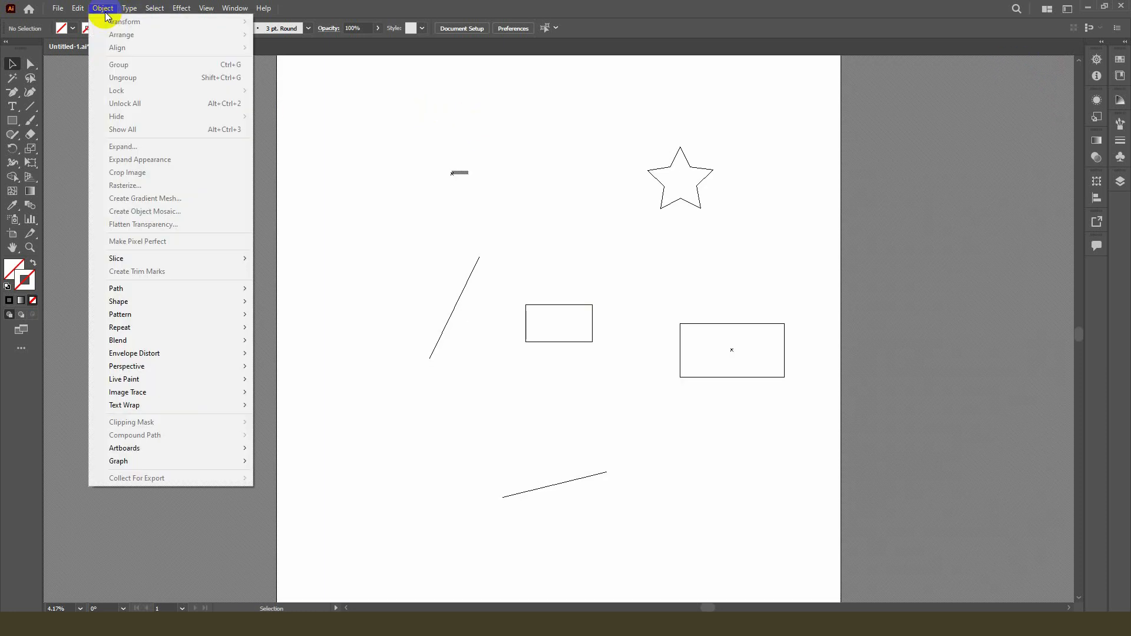
pyautogui.moveTo(122, 289)
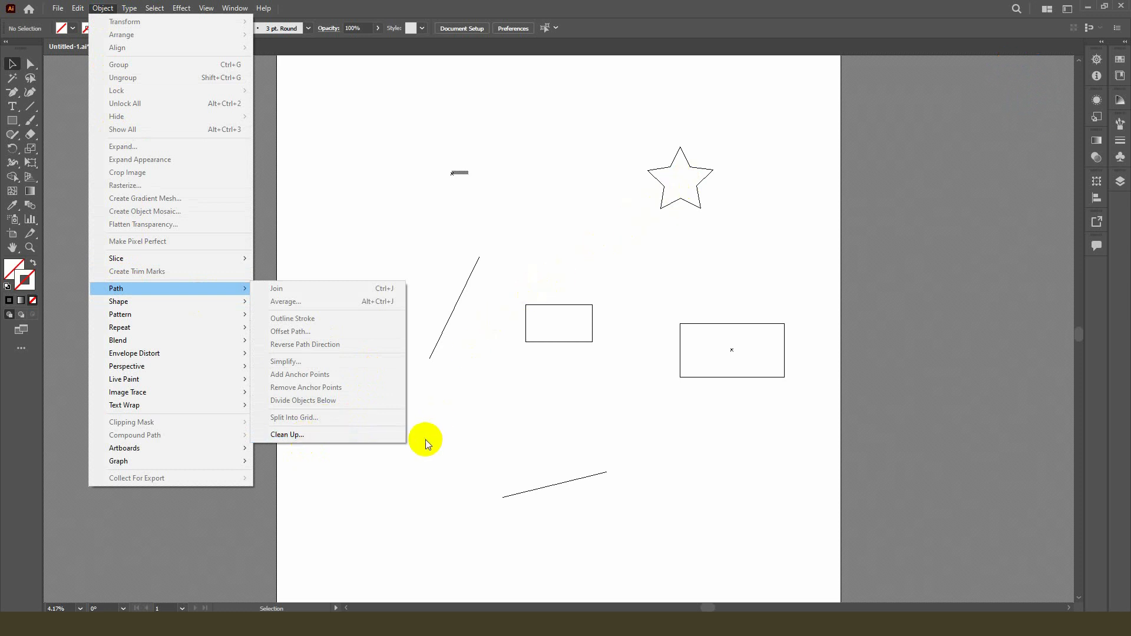
pyautogui.click(278, 436)
pyautogui.moveTo(838, 242); pyautogui.dragTo(726, 222)
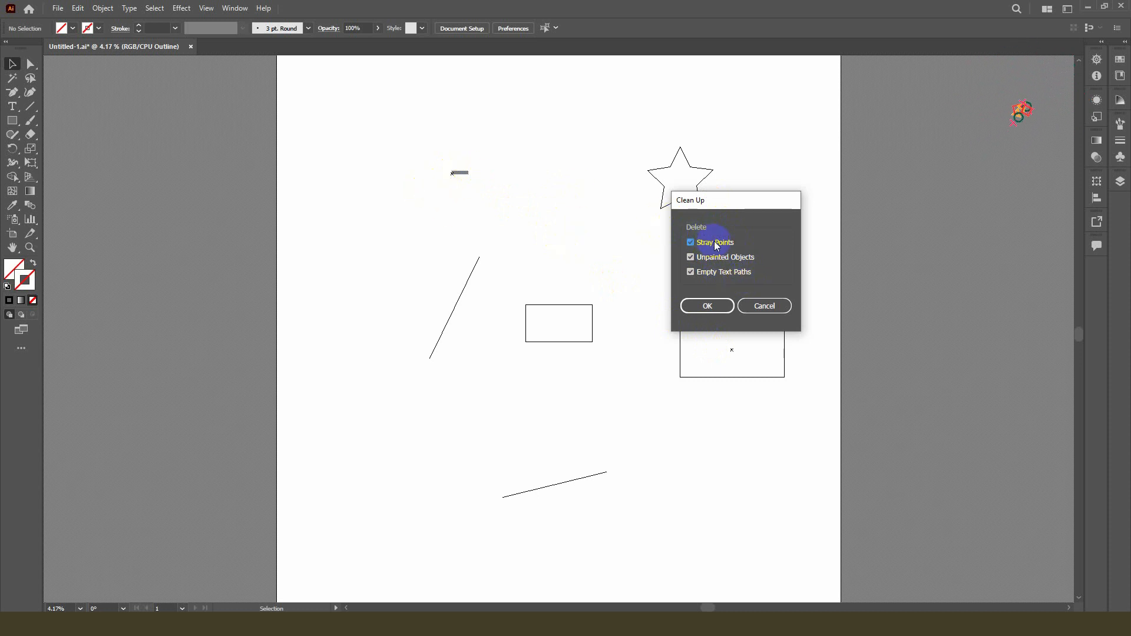
pyautogui.moveTo(715, 199); pyautogui.dragTo(715, 231)
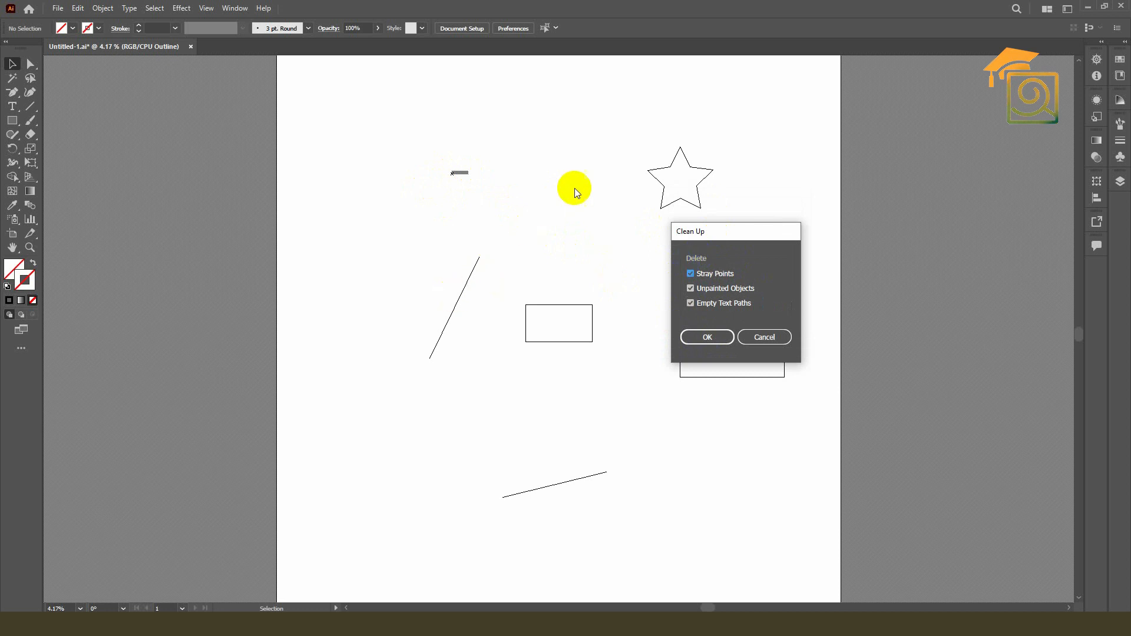
pyautogui.moveTo(740, 235); pyautogui.dragTo(768, 173)
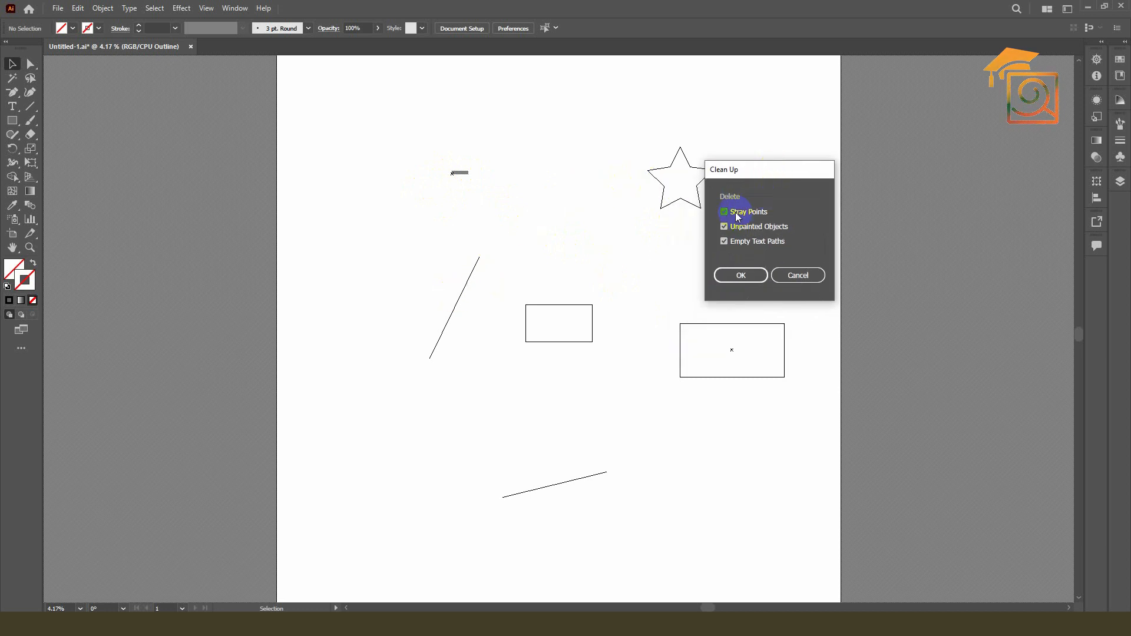
pyautogui.click(725, 211)
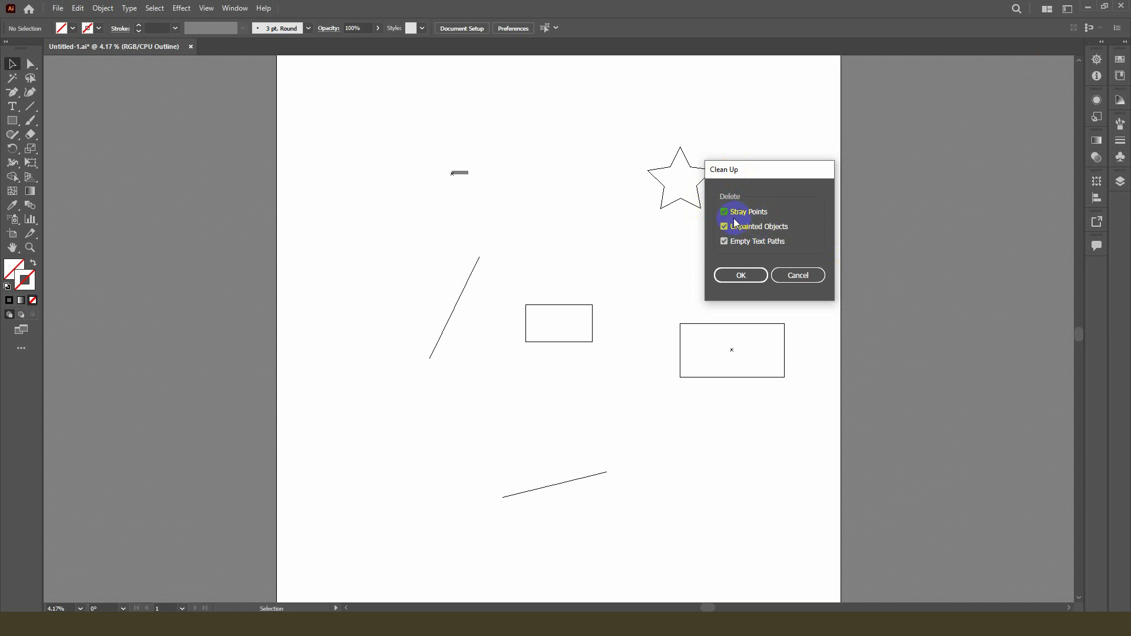
pyautogui.click(756, 273)
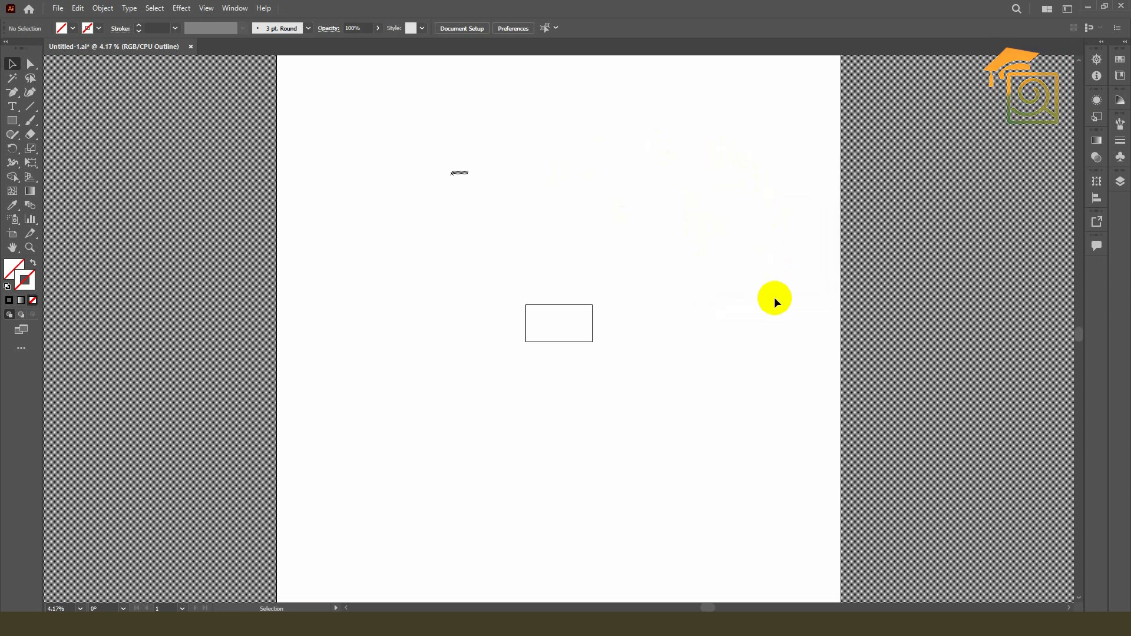
# - Delete all characters of the remaining "Lorem ipsum" text, leaving an empty text object, and deselect it
pyautogui.scroll(5, 456, 176)
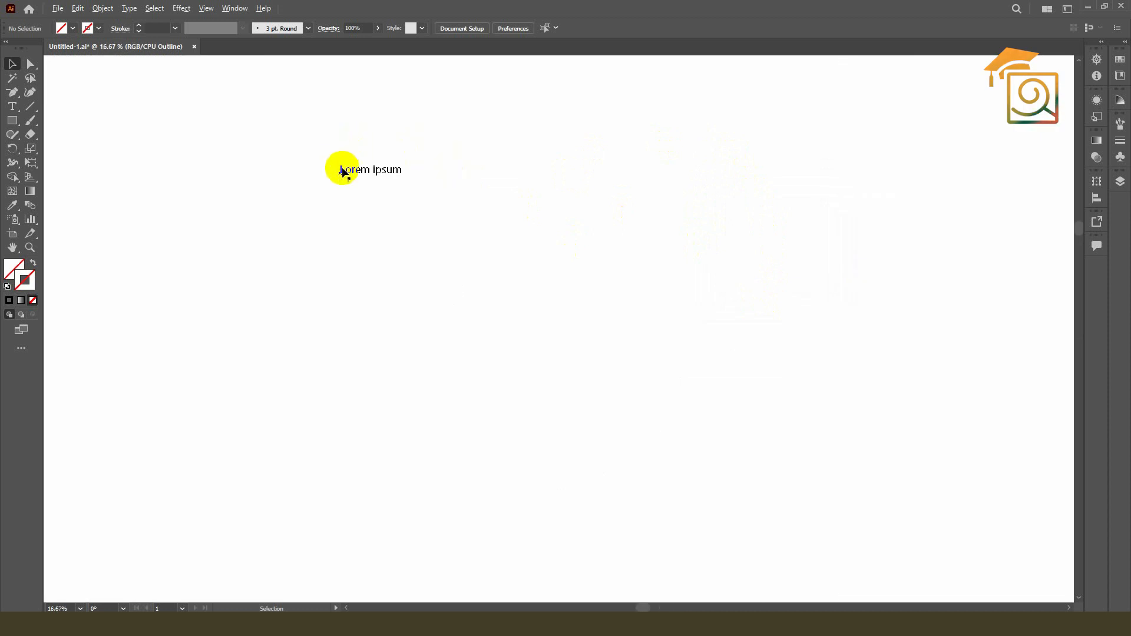
pyautogui.click(371, 178)
pyautogui.doubleClick(371, 177)
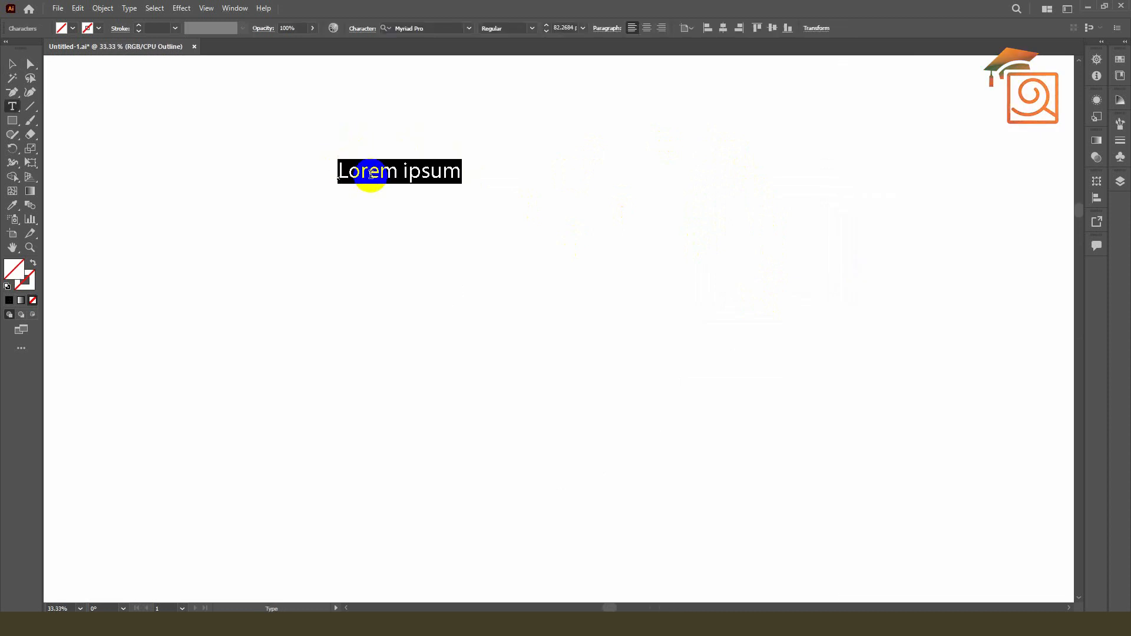
pyautogui.press('BackSpace')
pyautogui.click(12, 63)
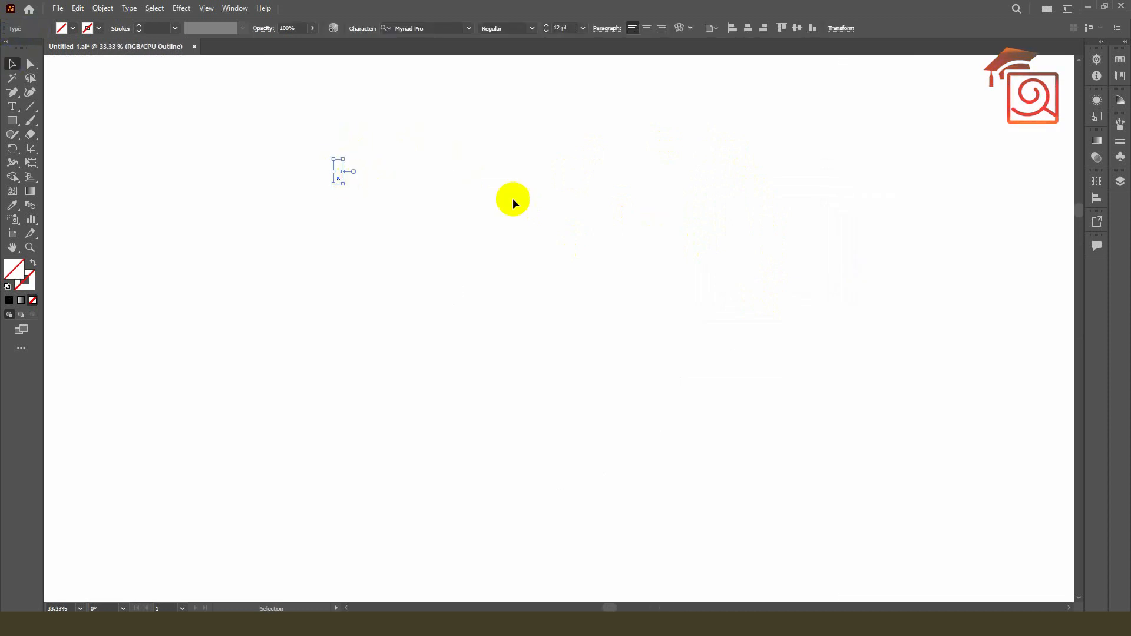
pyautogui.scroll(-3, 484, 204)
pyautogui.scroll(-2, 483, 204)
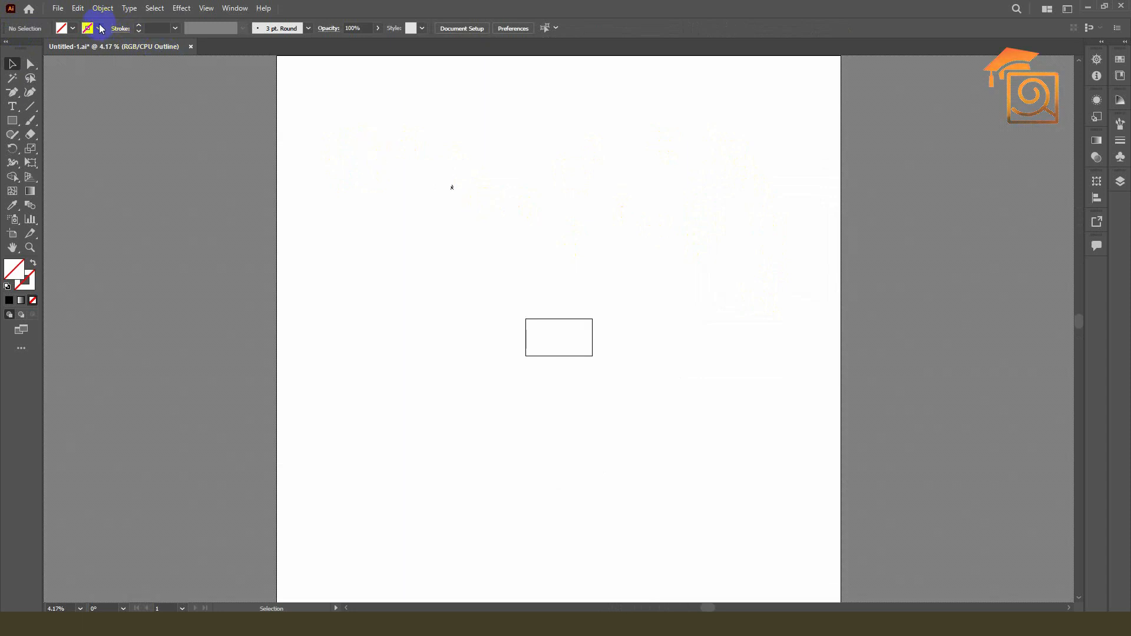
# - Run Clean Up on the document's paths with Stray Points, Unpainted Objects and Empty Text Paths selected to remove the empty text object
pyautogui.click(103, 8)
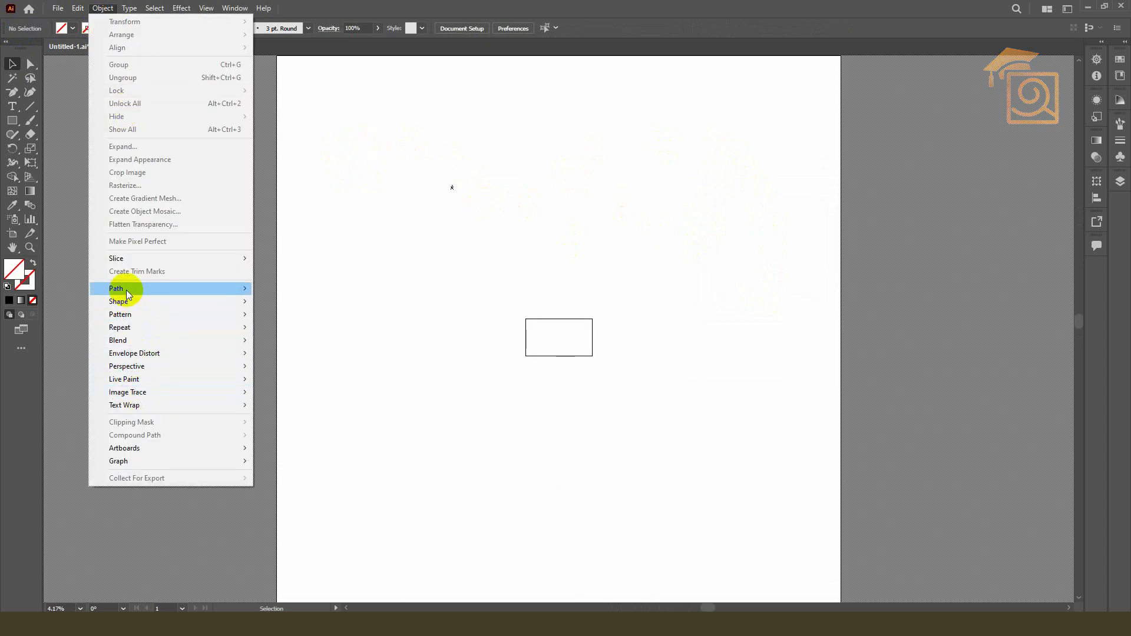
pyautogui.click(300, 438)
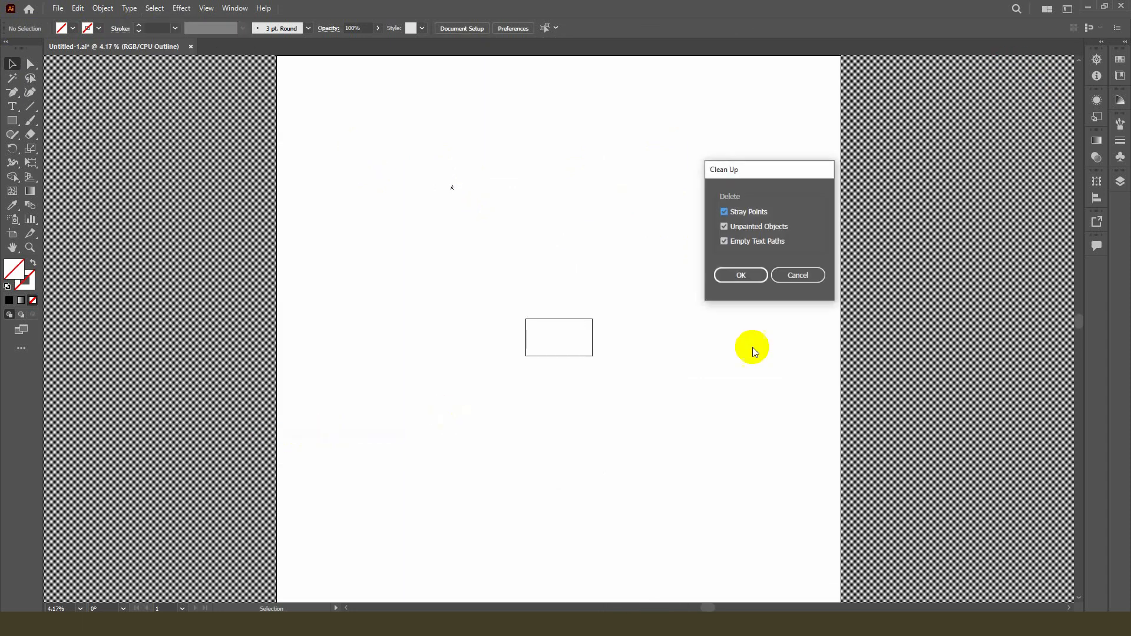
pyautogui.click(740, 274)
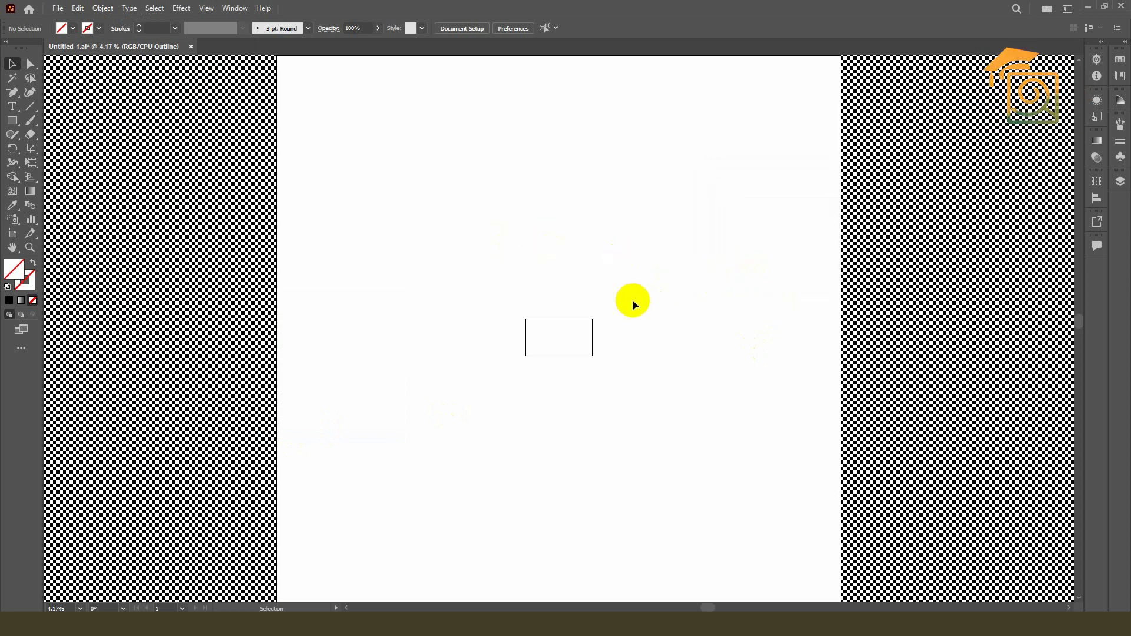
# - Return the document to Preview view and look up the Clean Up command for paths
pyautogui.hotkey('ctrl', 'y')
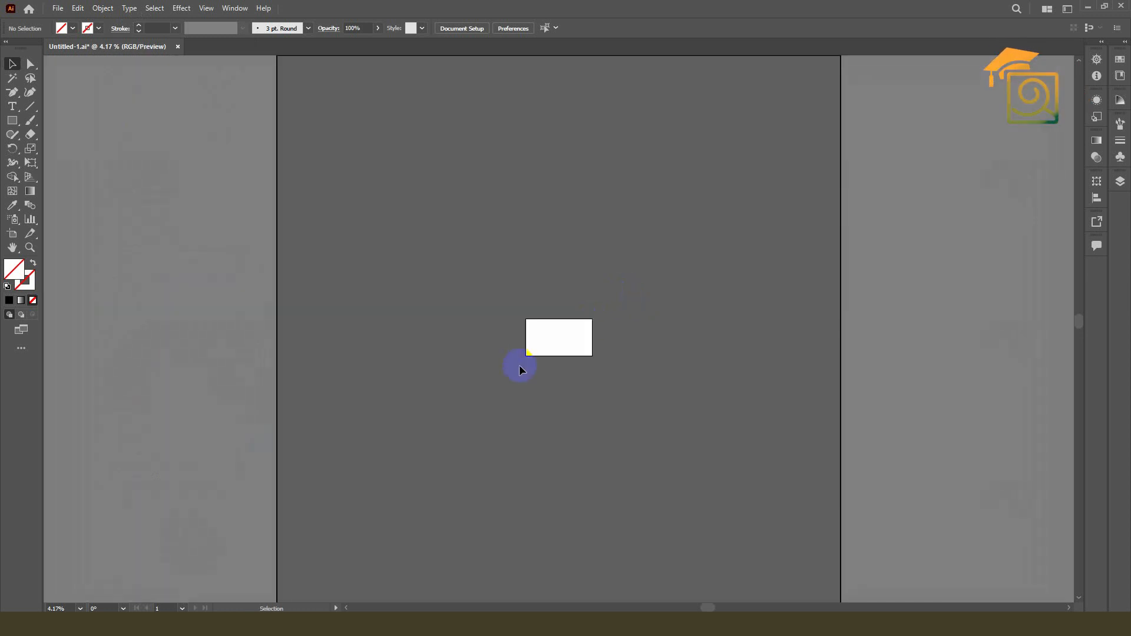
pyautogui.scroll(6, 566, 341)
pyautogui.scroll(2, 549, 318)
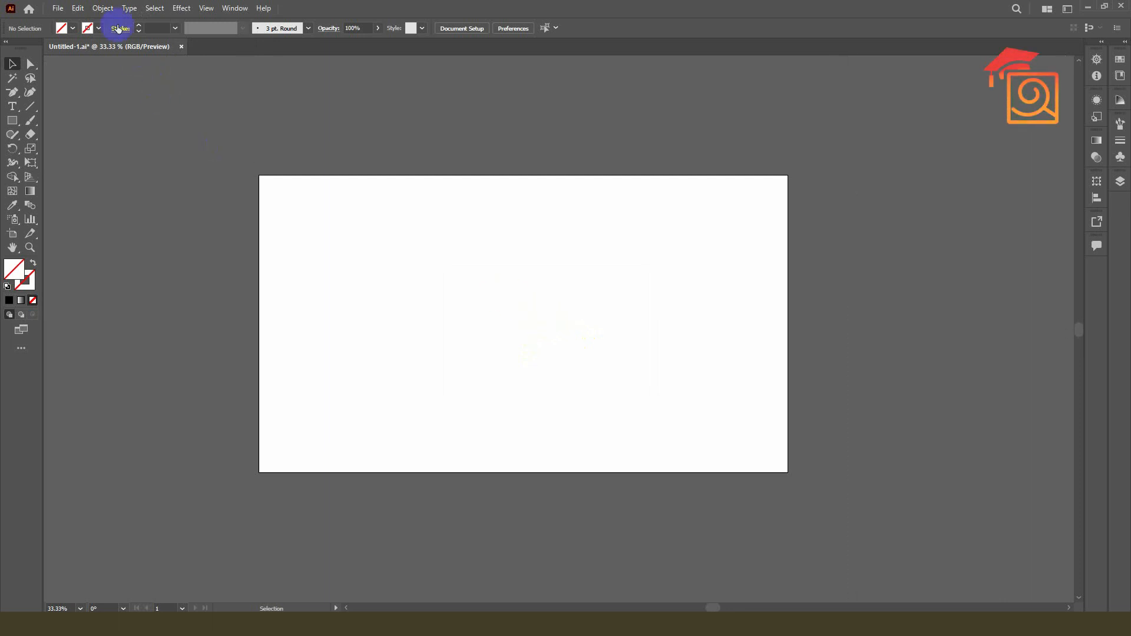
pyautogui.click(103, 8)
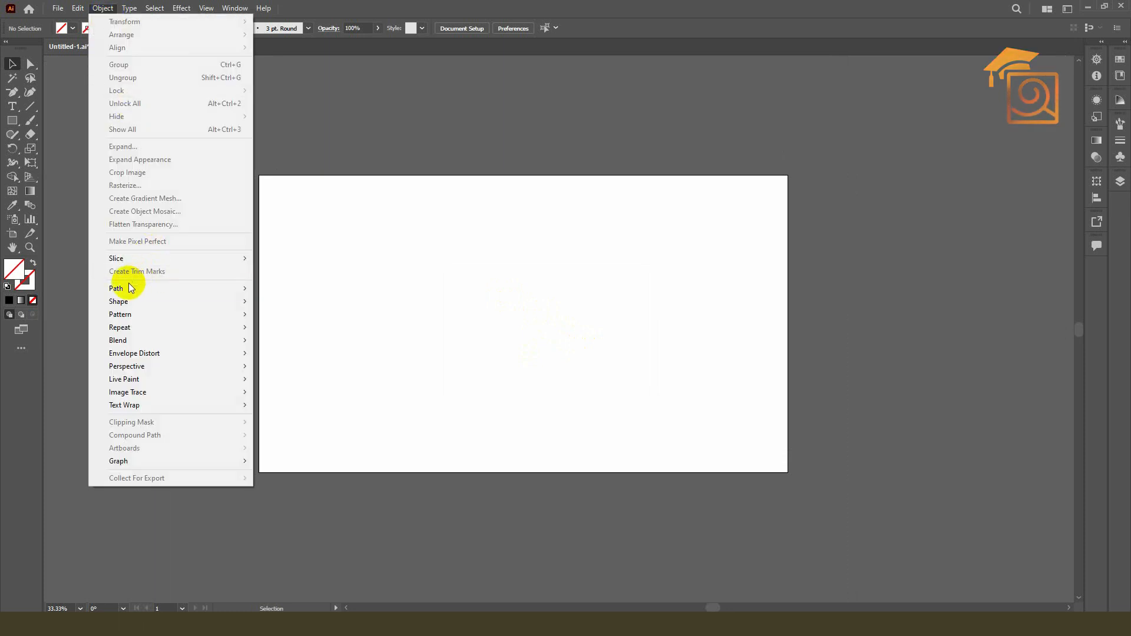
pyautogui.moveTo(242, 292)
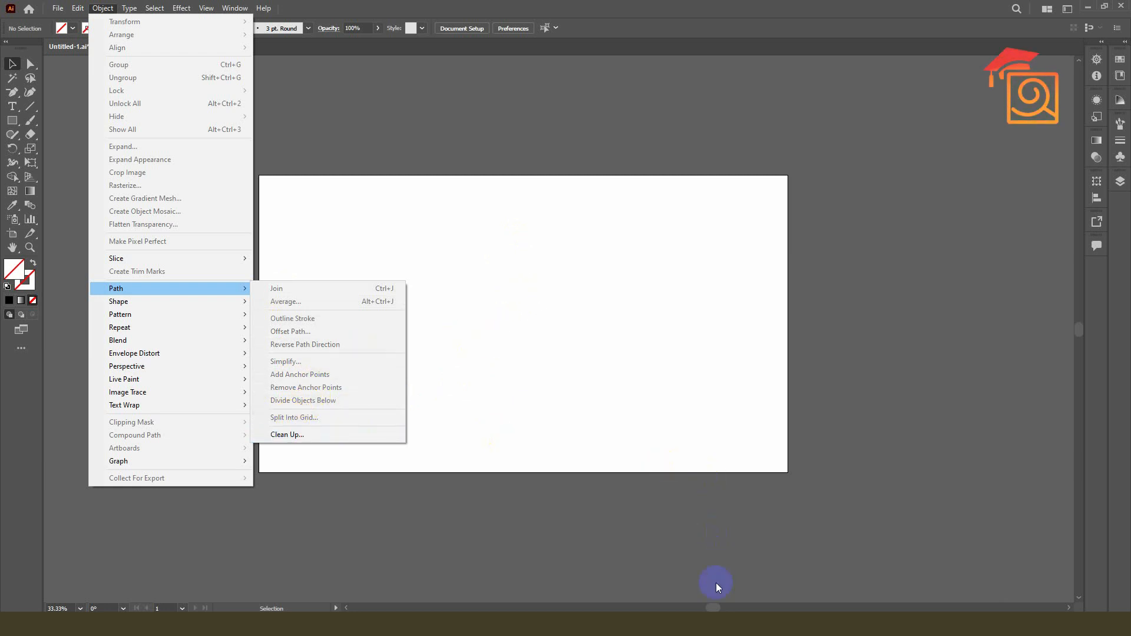
# - Switch to the Chrome browser and search Google Images for "calendar design"
pyautogui.click(688, 623)
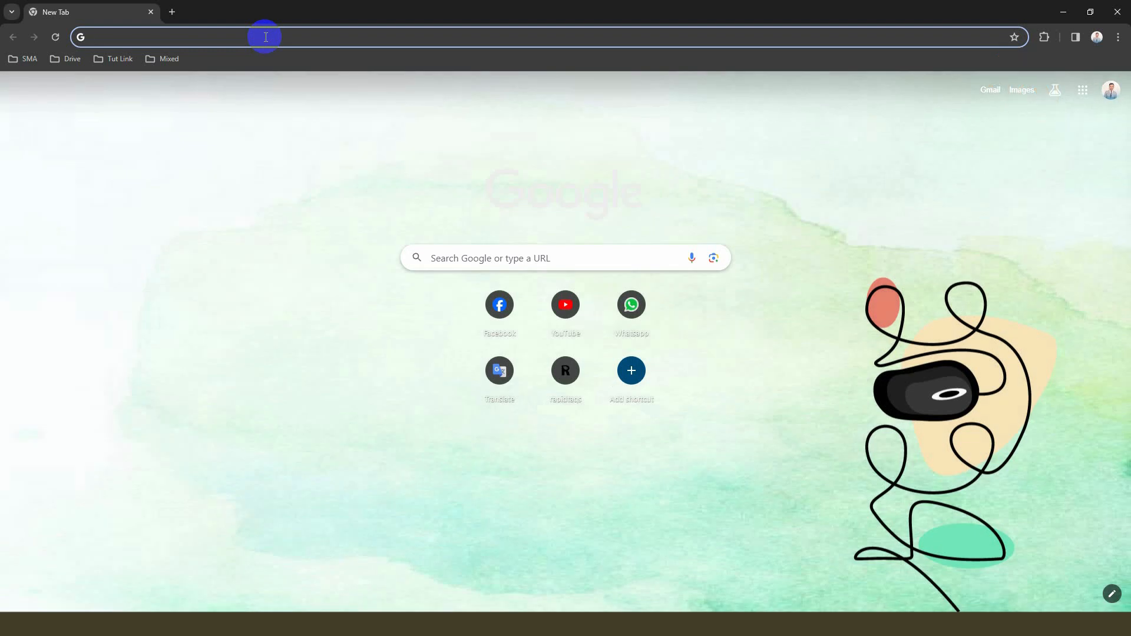
pyautogui.write('clander')
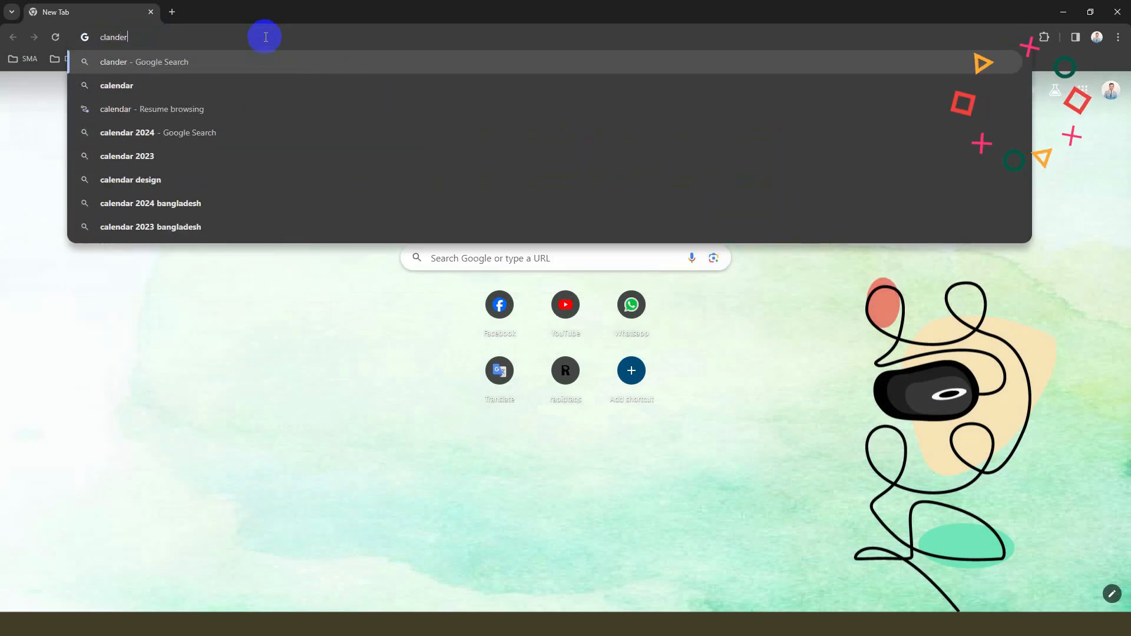
pyautogui.press('Down')
pyautogui.write('de')
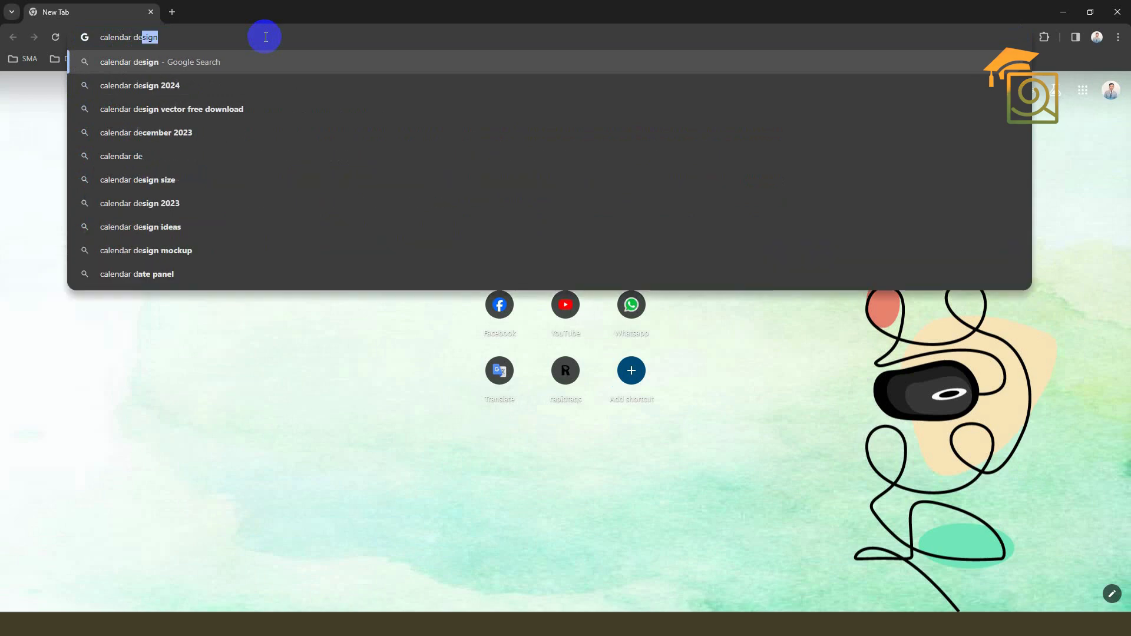
pyautogui.write('sign')
pyautogui.press('Return')
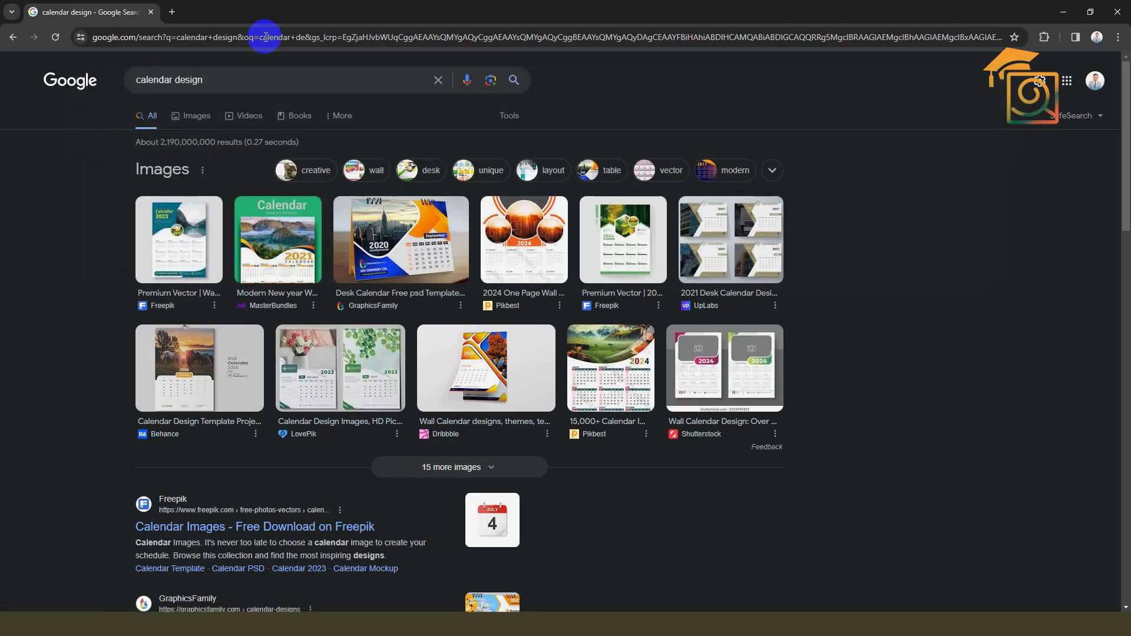
pyautogui.click(191, 115)
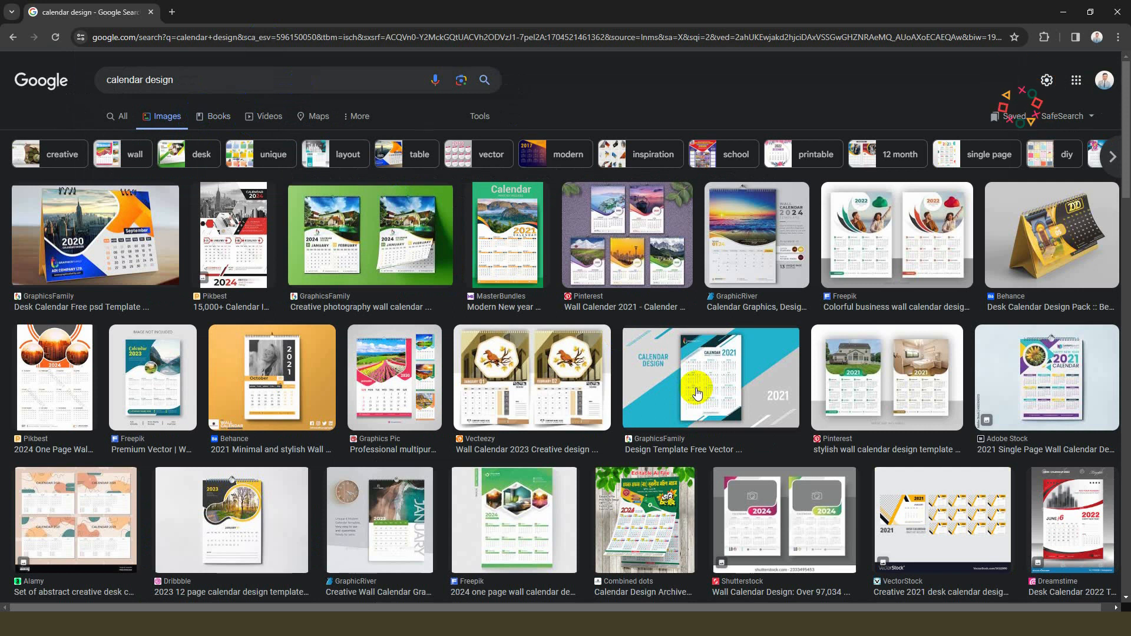
# - Examine the date grids in the GraphicsFamily desk calendar, the April 2020 desk calendar and the Adobe Stock 2021 wall calendar
pyautogui.click(130, 235)
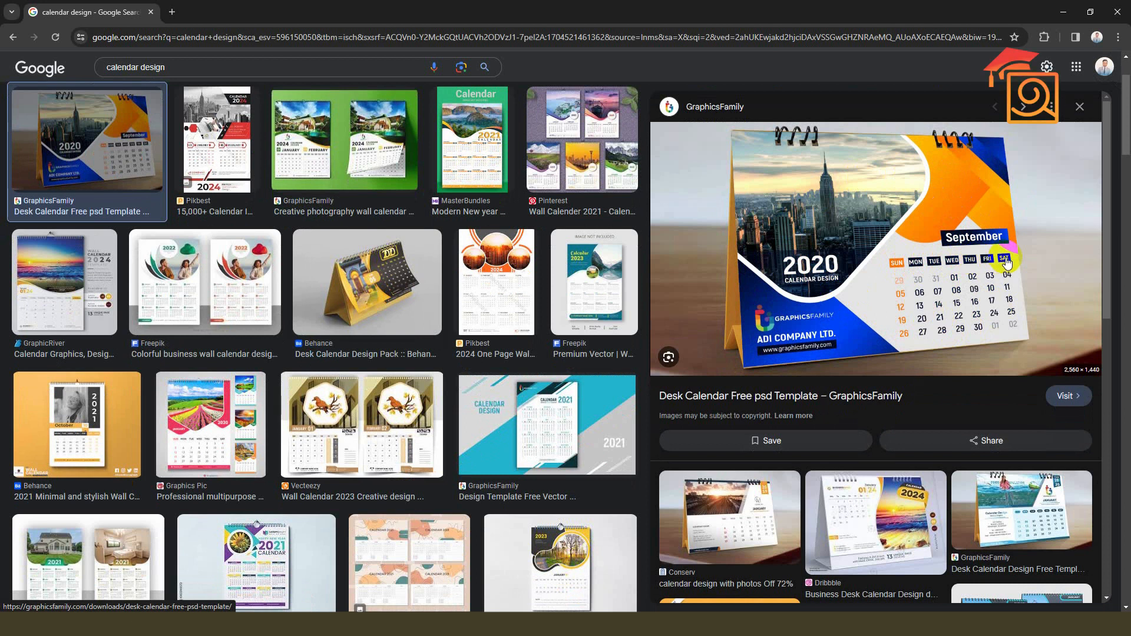
pyautogui.scroll(-2, 770, 483)
pyautogui.scroll(-2, 769, 483)
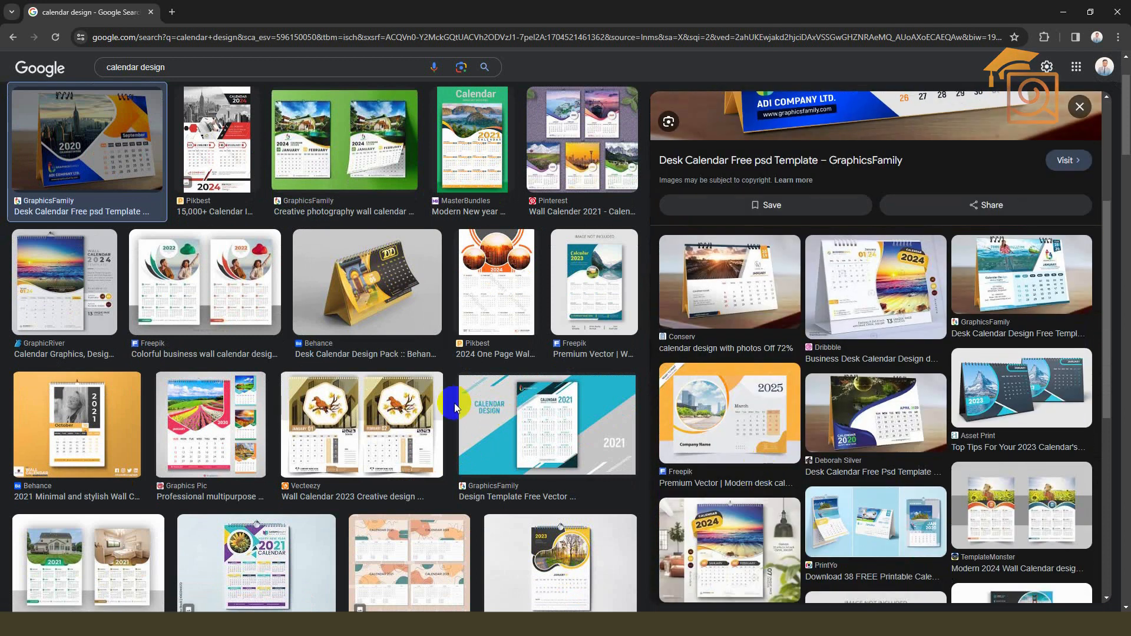
pyautogui.scroll(-1, 454, 391)
pyautogui.click(901, 415)
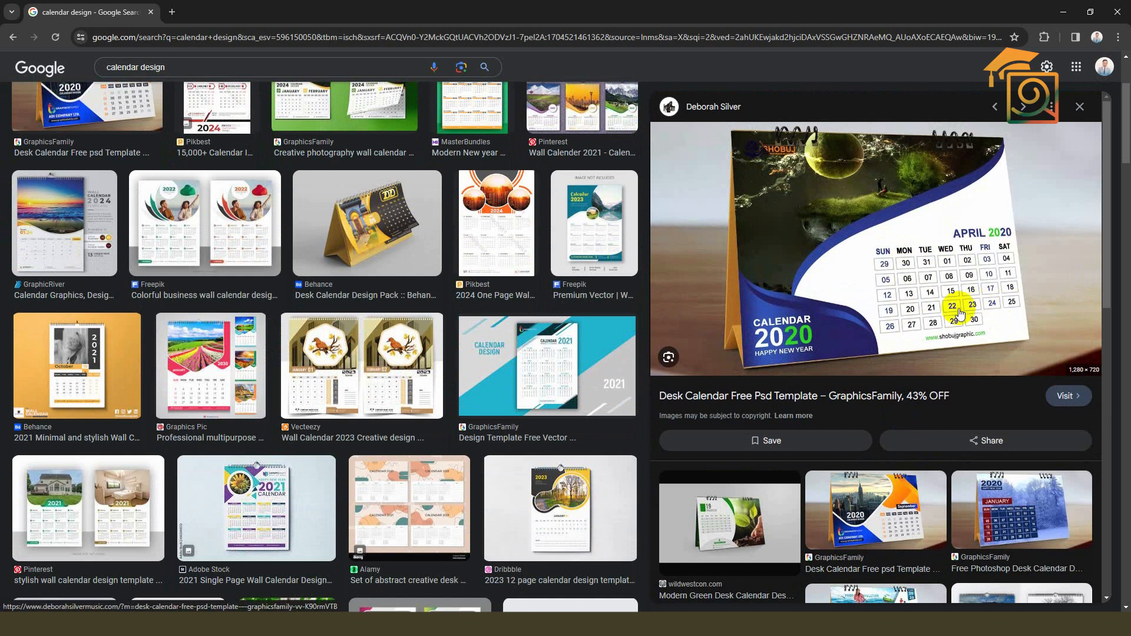
pyautogui.scroll(-2, 352, 451)
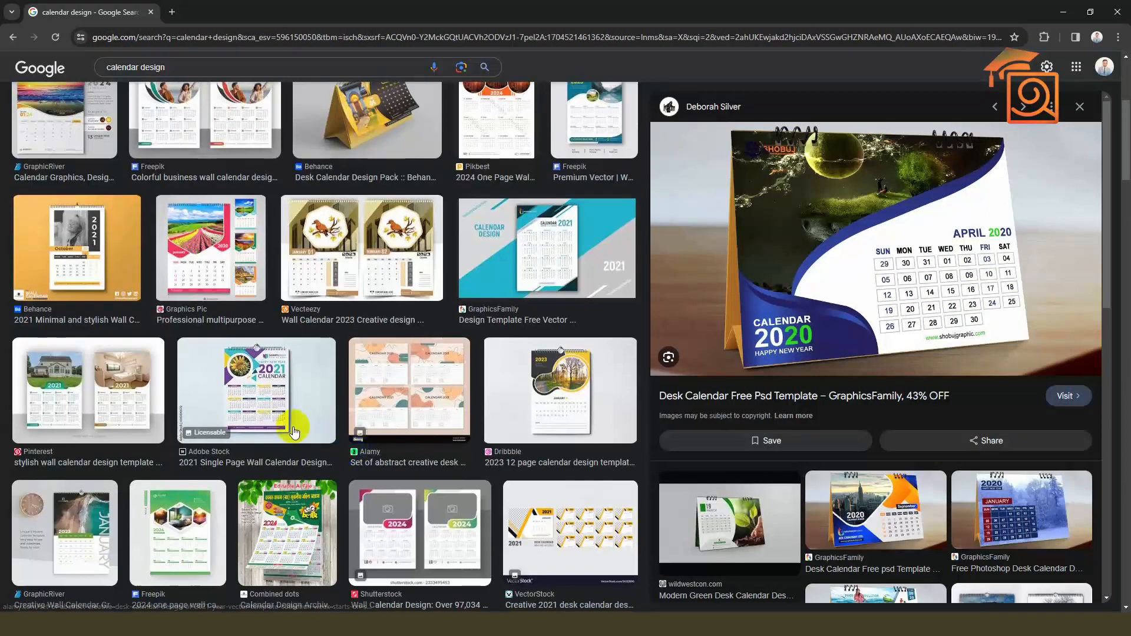
pyautogui.click(330, 406)
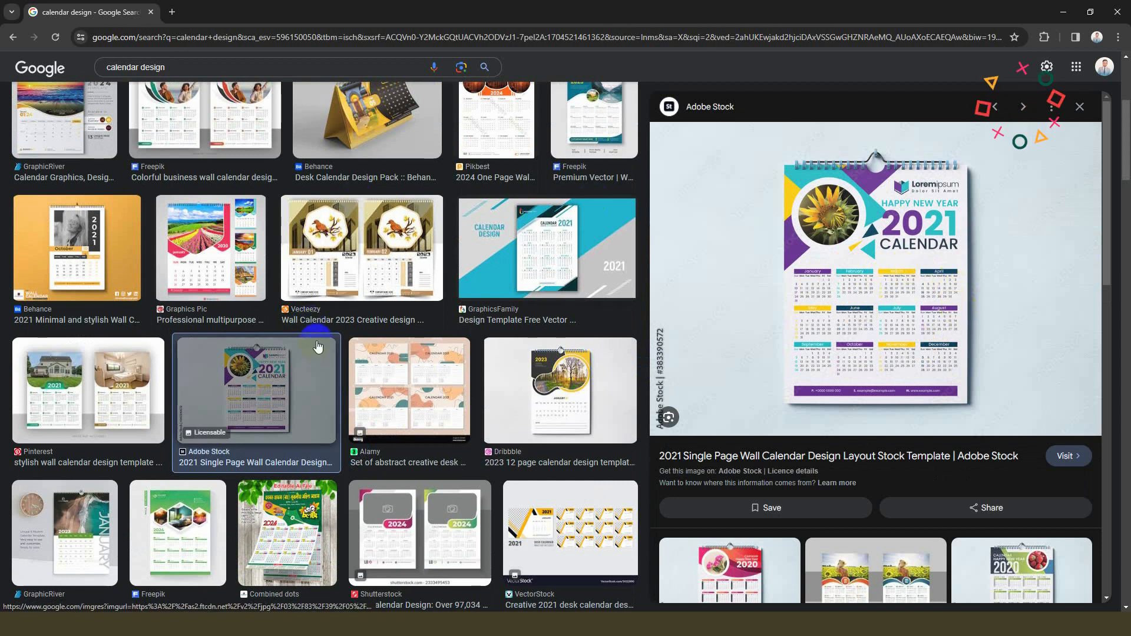
pyautogui.scroll(-4, 404, 391)
pyautogui.scroll(-4, 525, 429)
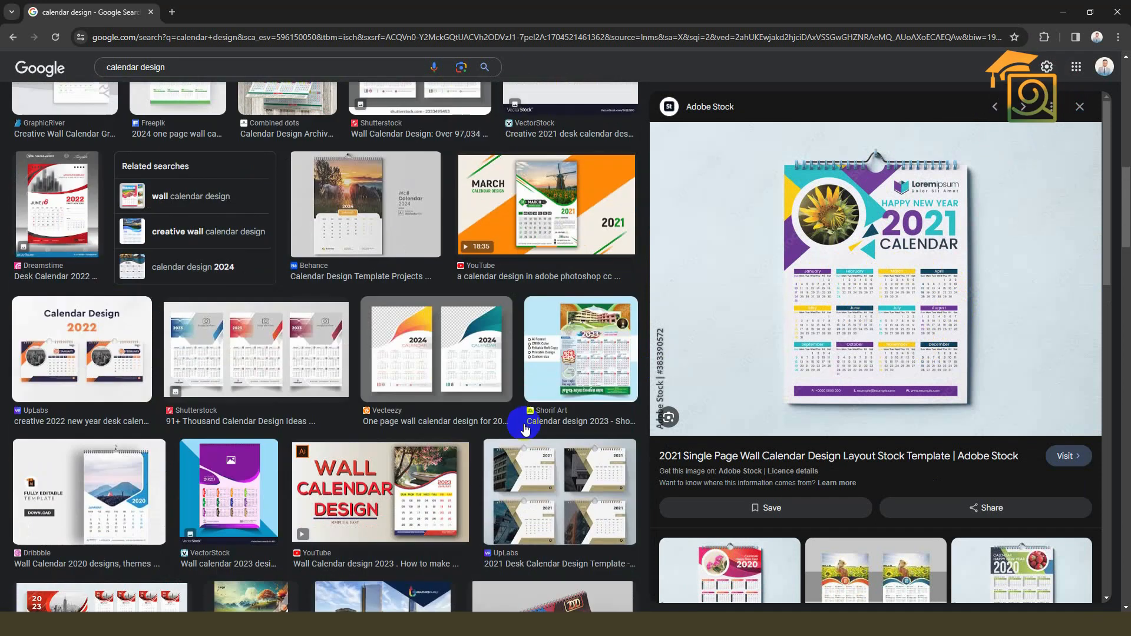
# - Change the image search to "table design"
pyautogui.click(143, 65)
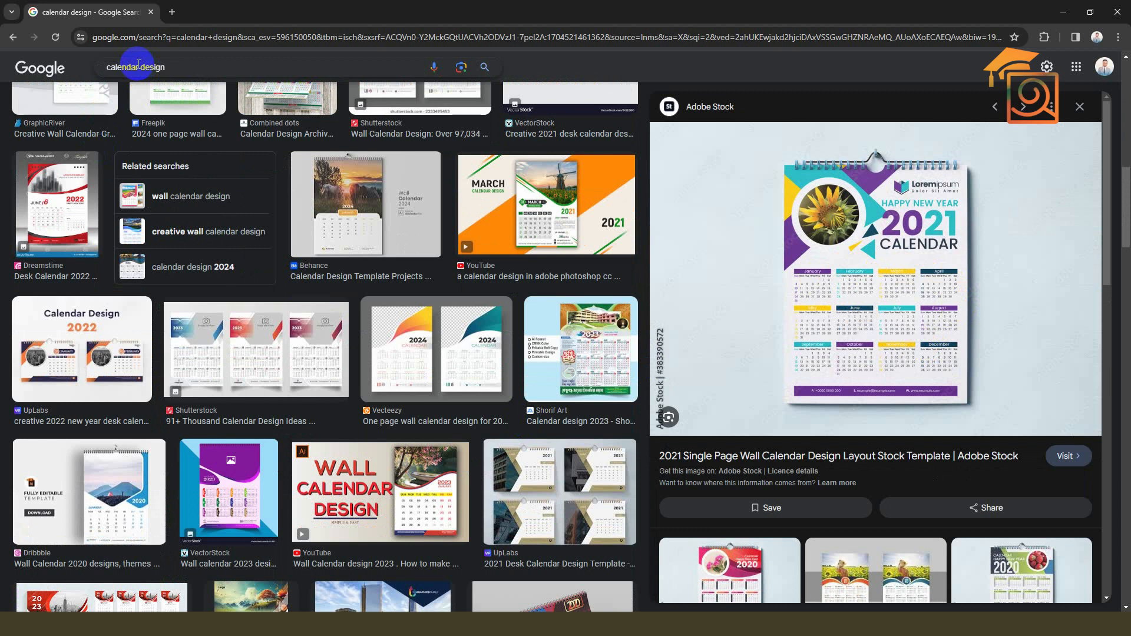
pyautogui.doubleClick(139, 66)
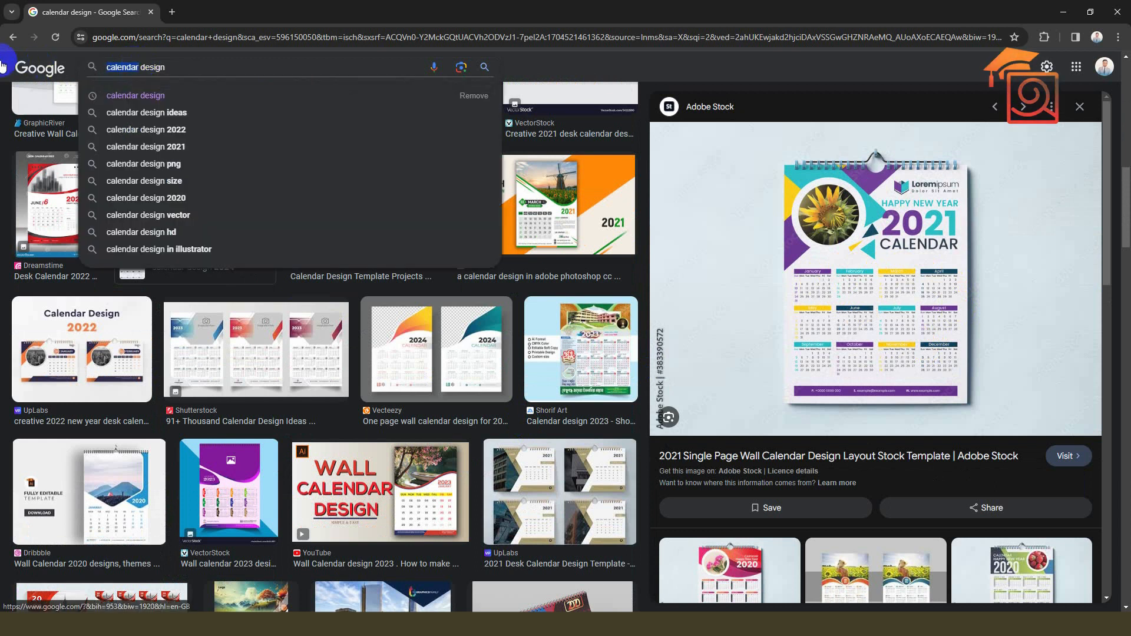
pyautogui.write('table')
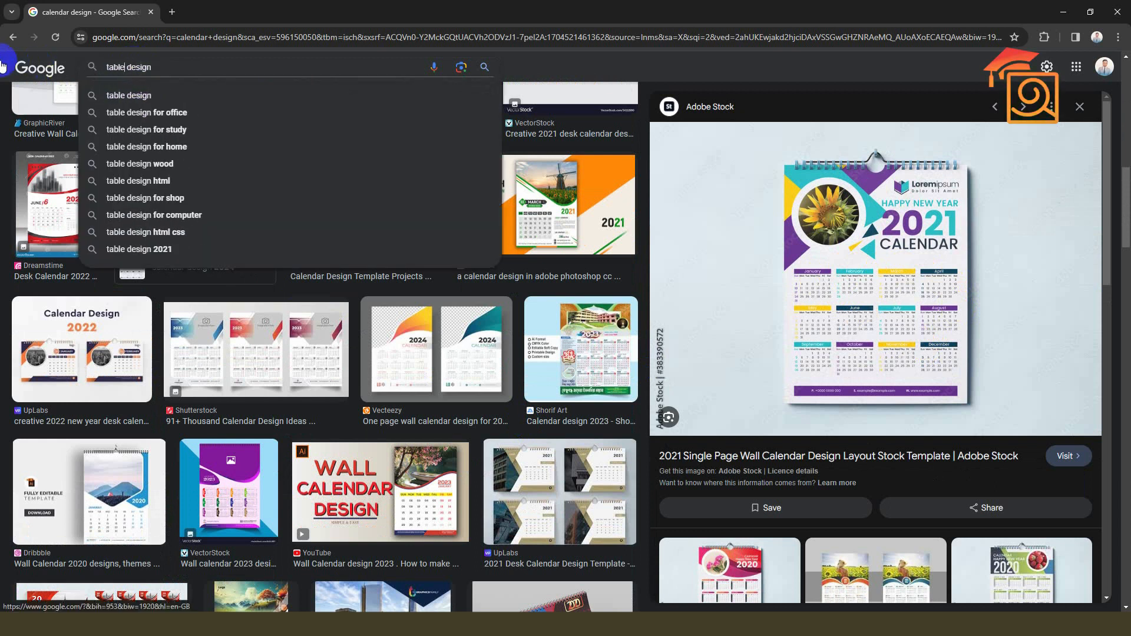
pyautogui.press('Return')
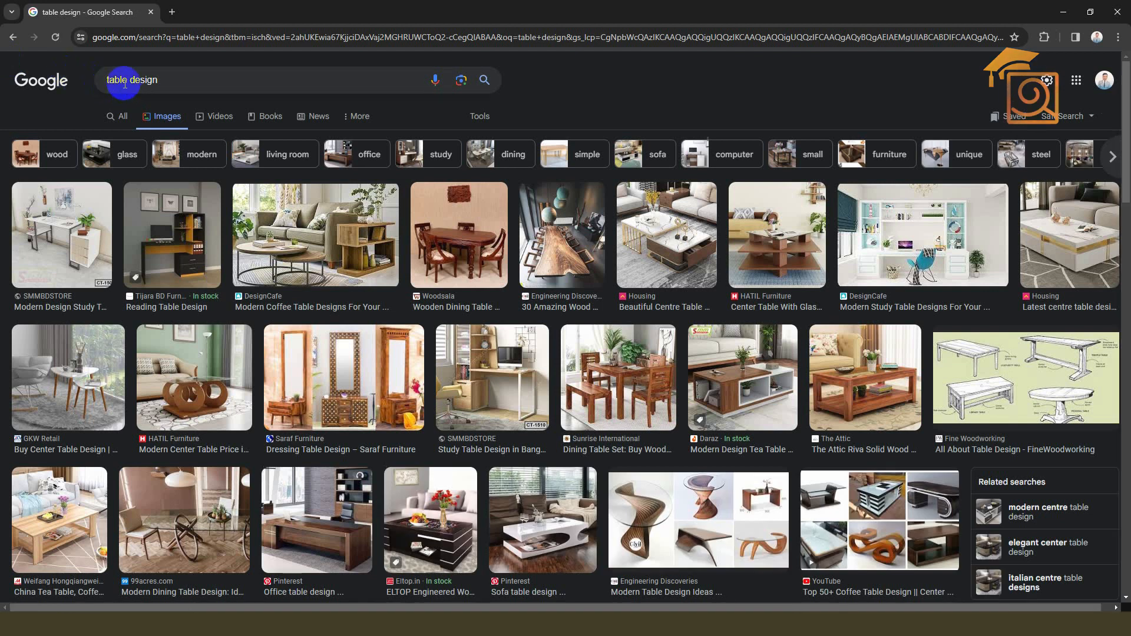
# - Refine the image search to "excel table design"
pyautogui.click(109, 80)
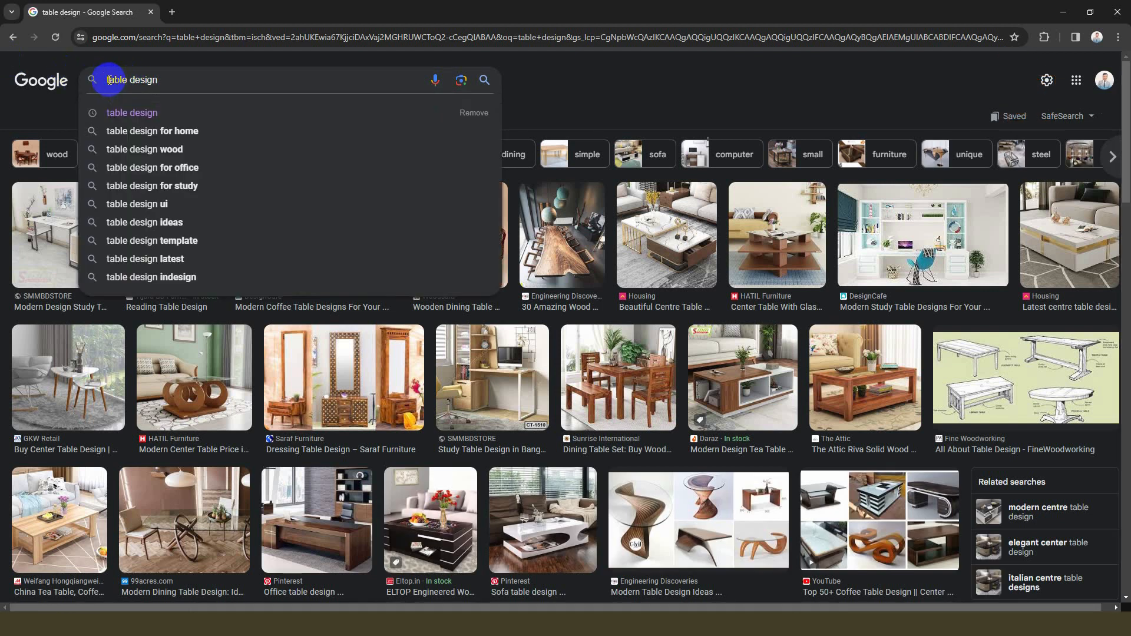
pyautogui.moveTo(131, 80)
pyautogui.mouseDown()
pyautogui.moveTo(280, 82)
pyautogui.moveTo(115, 87)
pyautogui.mouseUp()
pyautogui.click(109, 82)
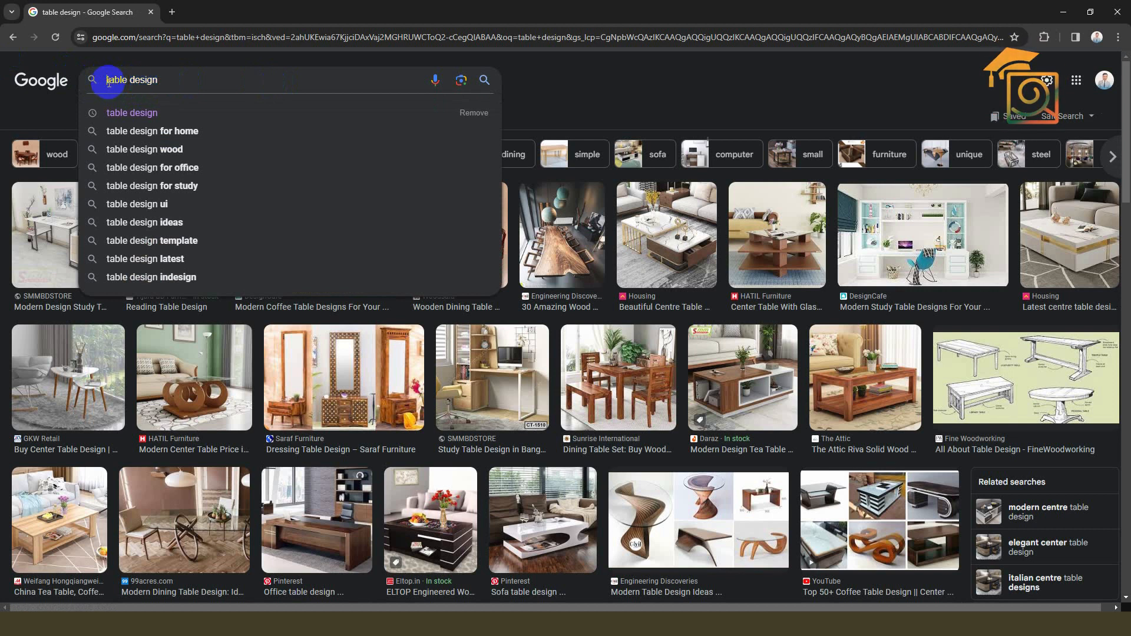
pyautogui.write('ex')
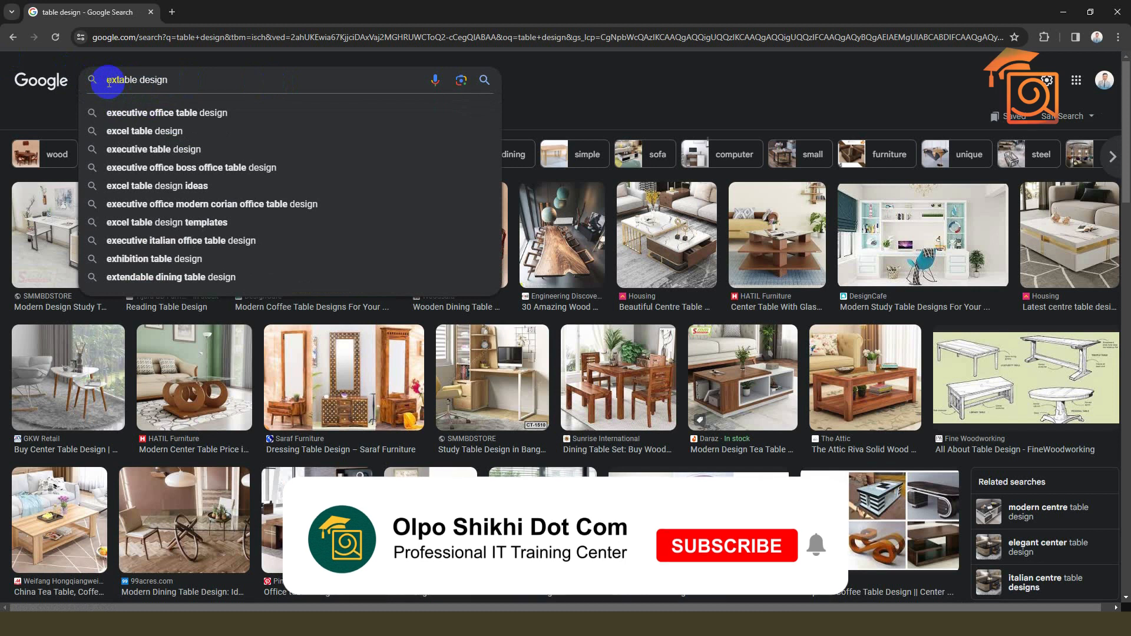
pyautogui.write('ce')
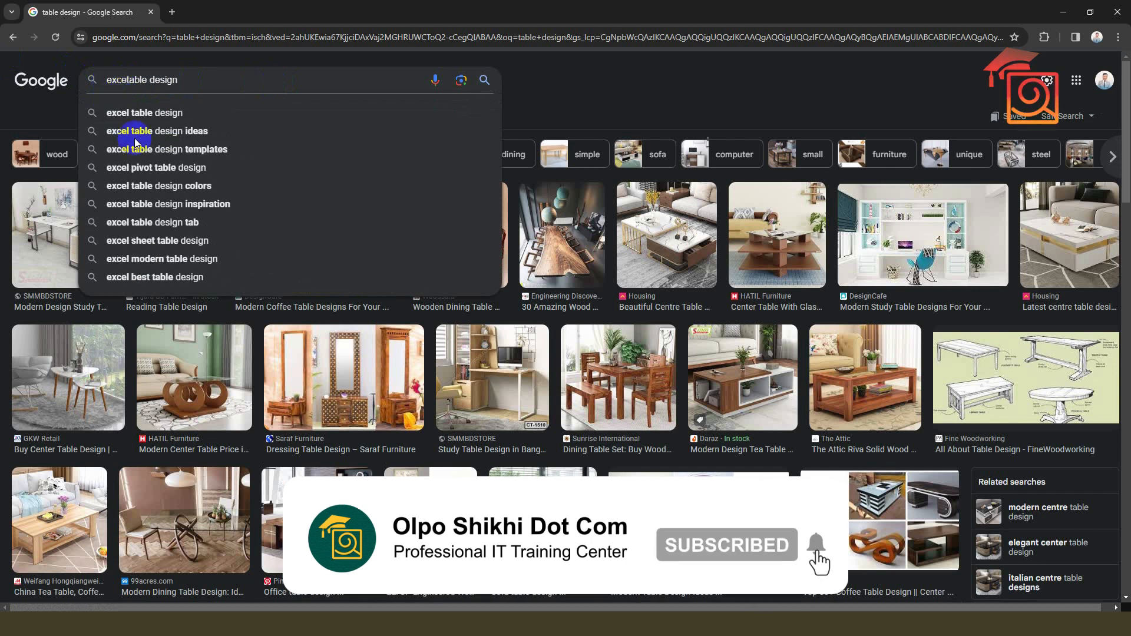
pyautogui.click(143, 113)
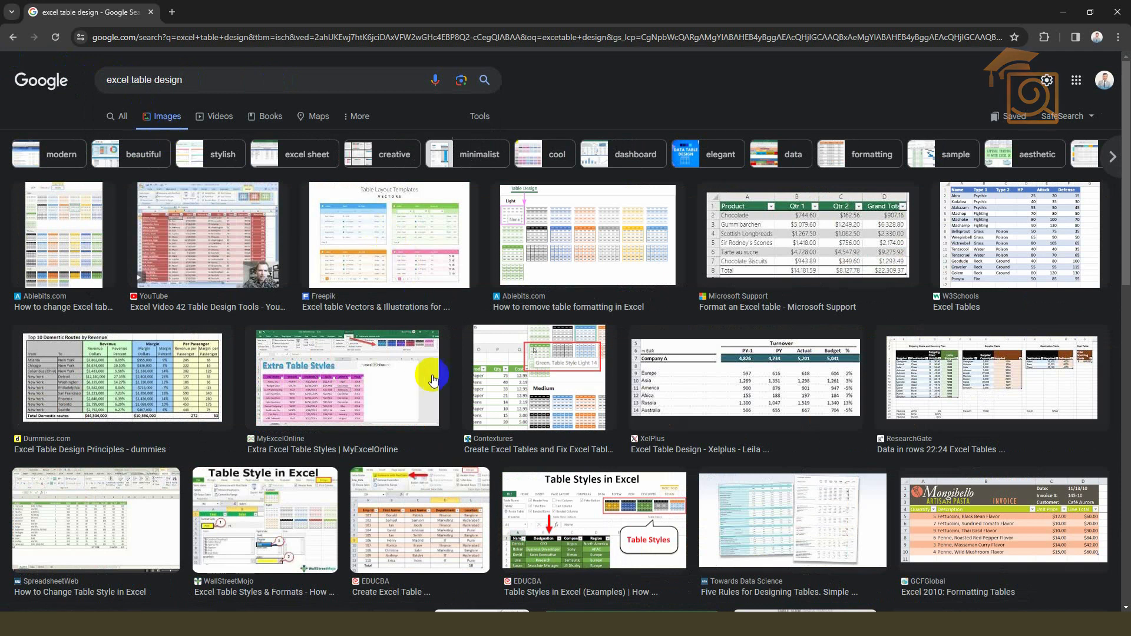
# - Examine the Ablebits table styles, the Freepik table layout templates and further Excel table images
pyautogui.click(556, 249)
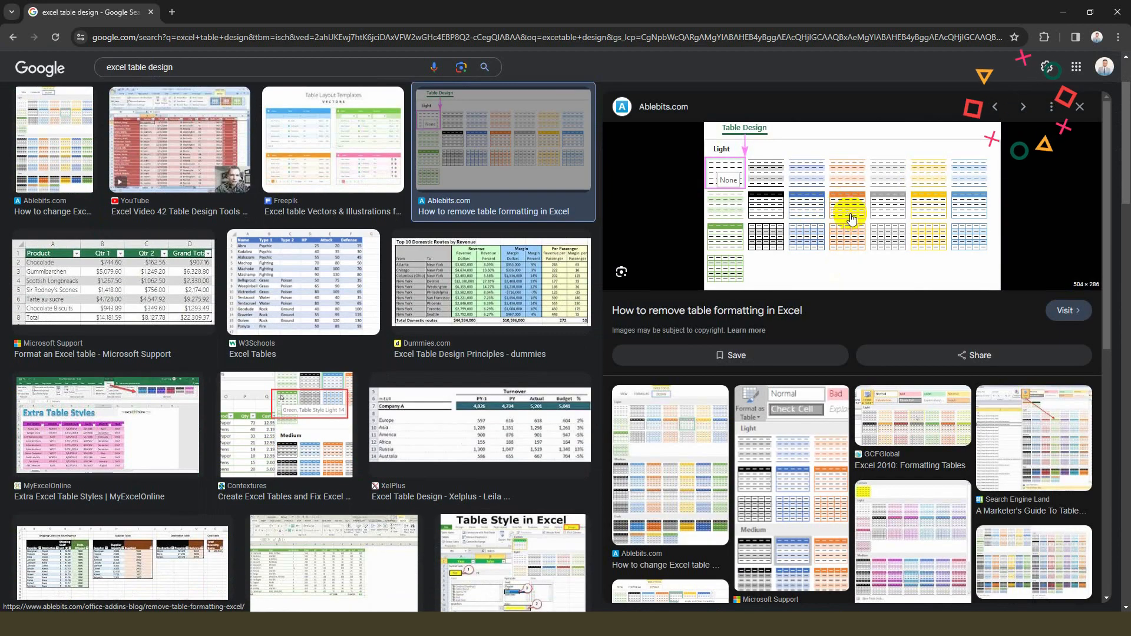
pyautogui.click(367, 151)
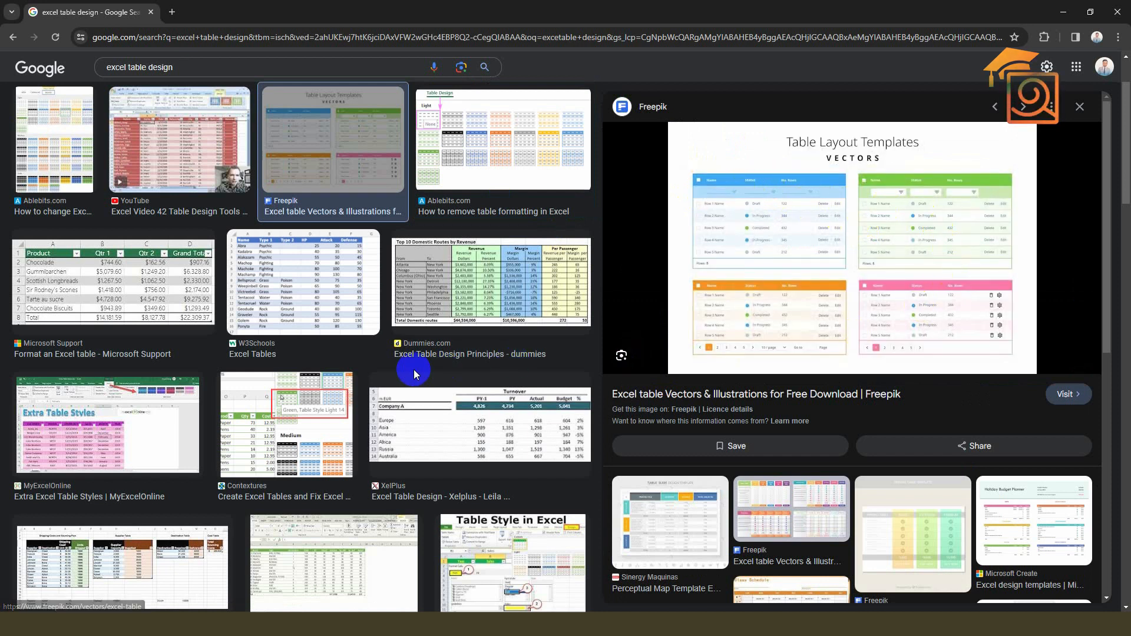
pyautogui.scroll(-5, 416, 371)
pyautogui.scroll(-5, 426, 374)
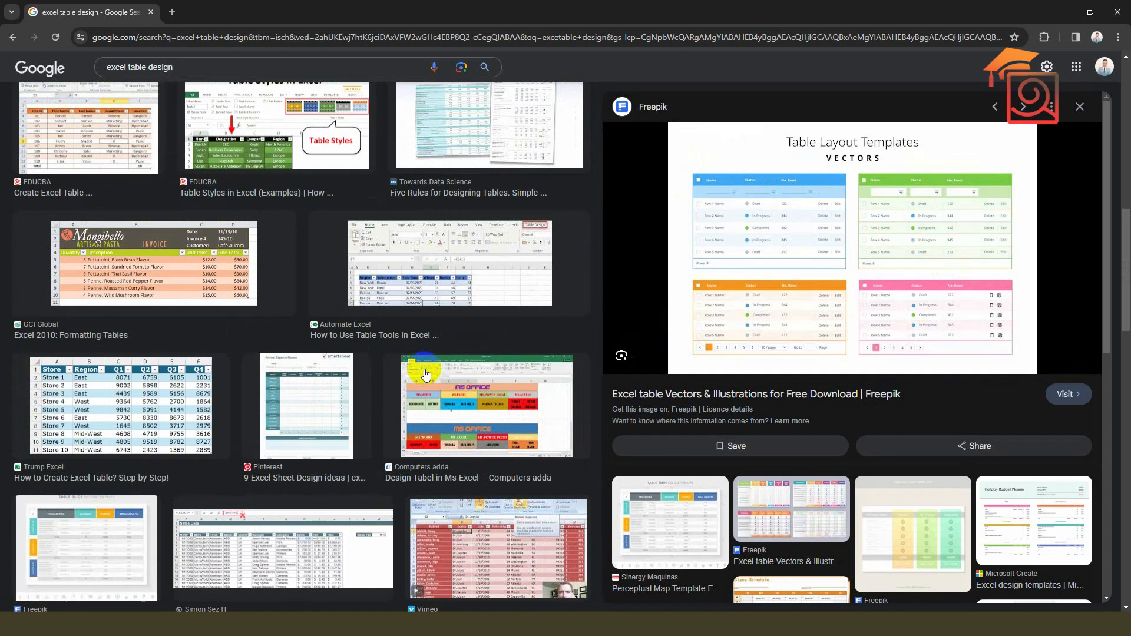
pyautogui.scroll(-3, 426, 374)
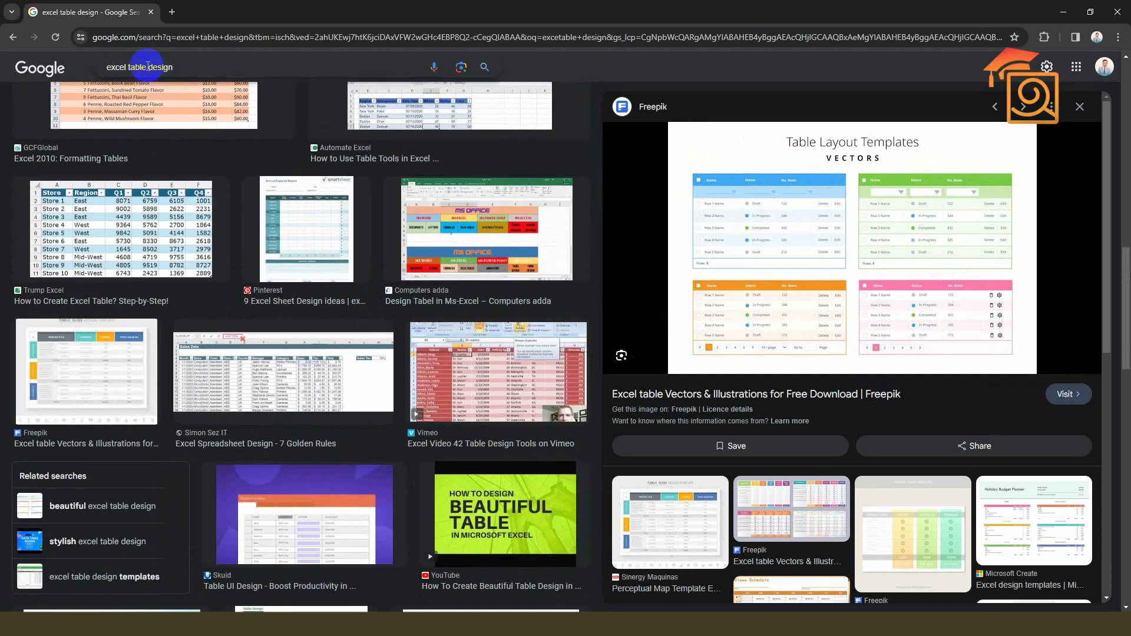
# - Search the images for "routine design" and preview the purple class routine design from Corofiot
pyautogui.moveTo(146, 67); pyautogui.dragTo(5, 63)
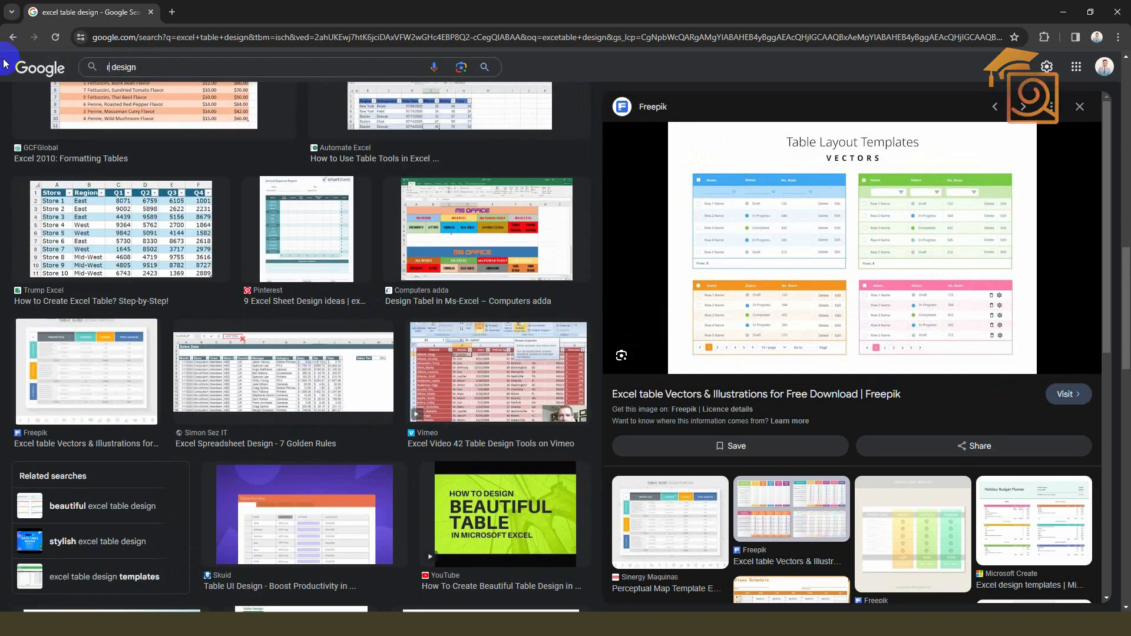
pyautogui.write('routine')
pyautogui.press('Return')
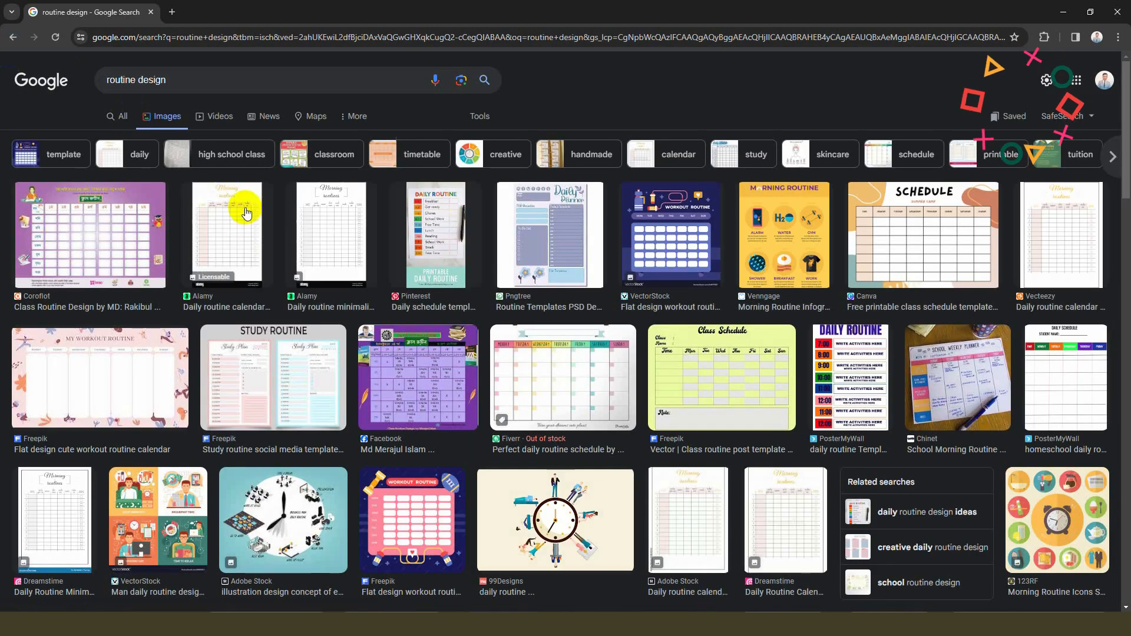
pyautogui.click(83, 244)
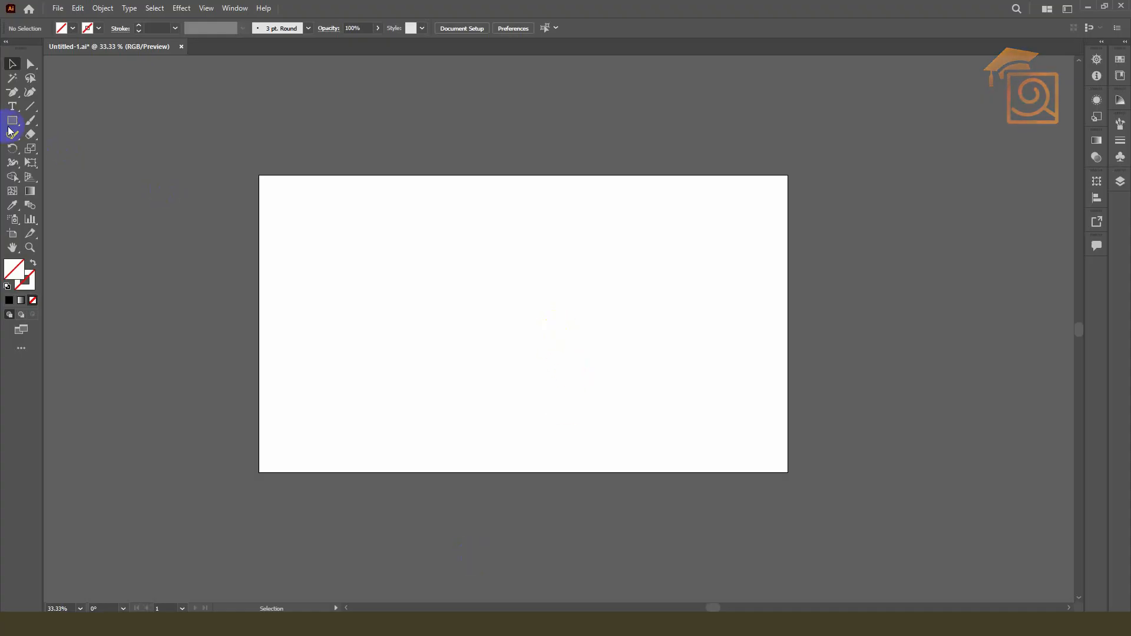
# - Draw a rectangle about 1238 by 802 px in the middle of the artboard and fill it with light green #caead7
pyautogui.click(10, 126)
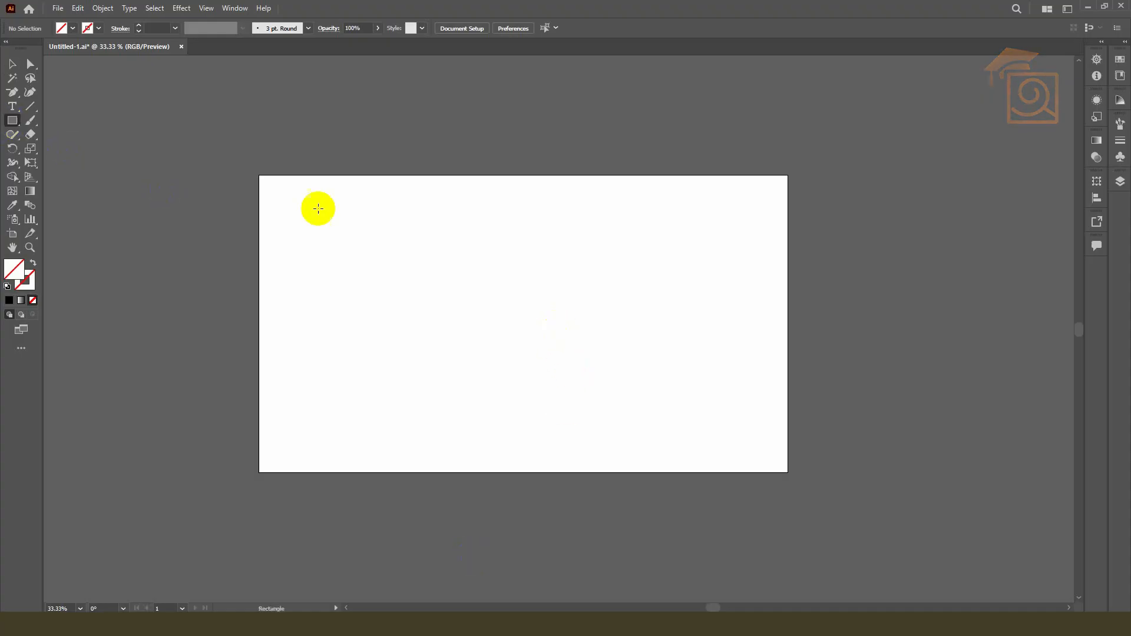
pyautogui.moveTo(349, 216); pyautogui.dragTo(689, 436)
pyautogui.click(12, 63)
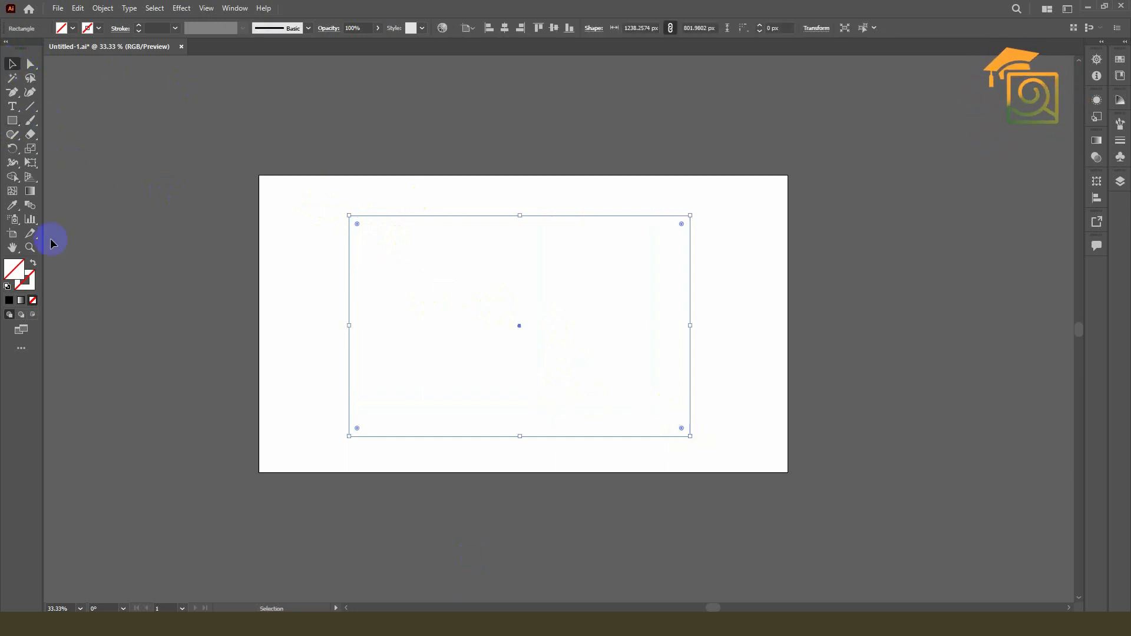
pyautogui.doubleClick(14, 270)
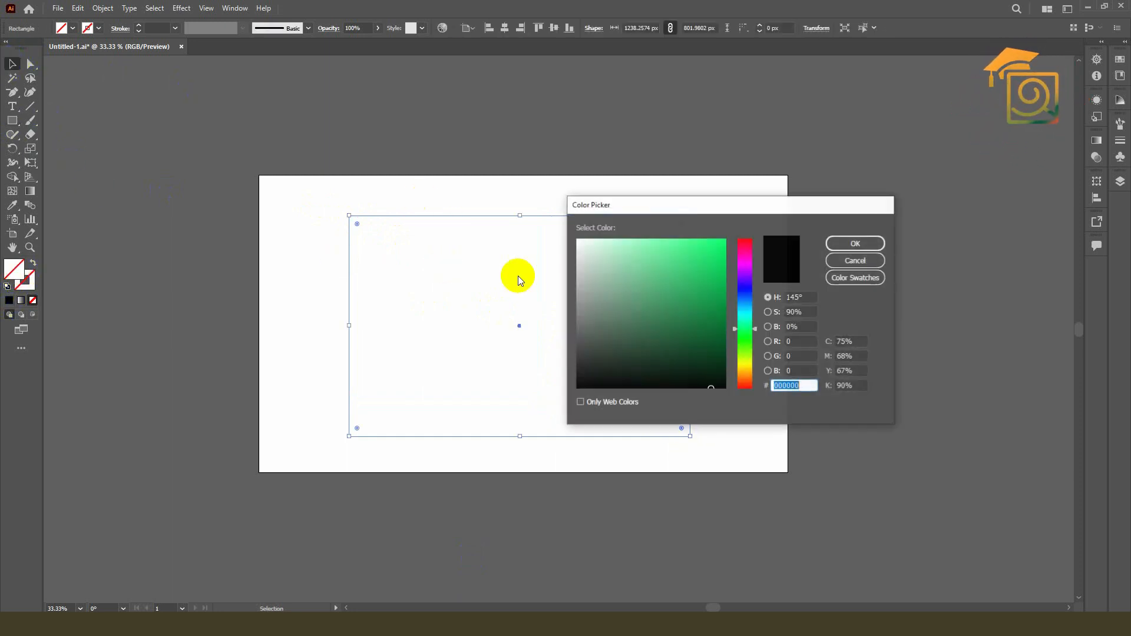
pyautogui.click(599, 250)
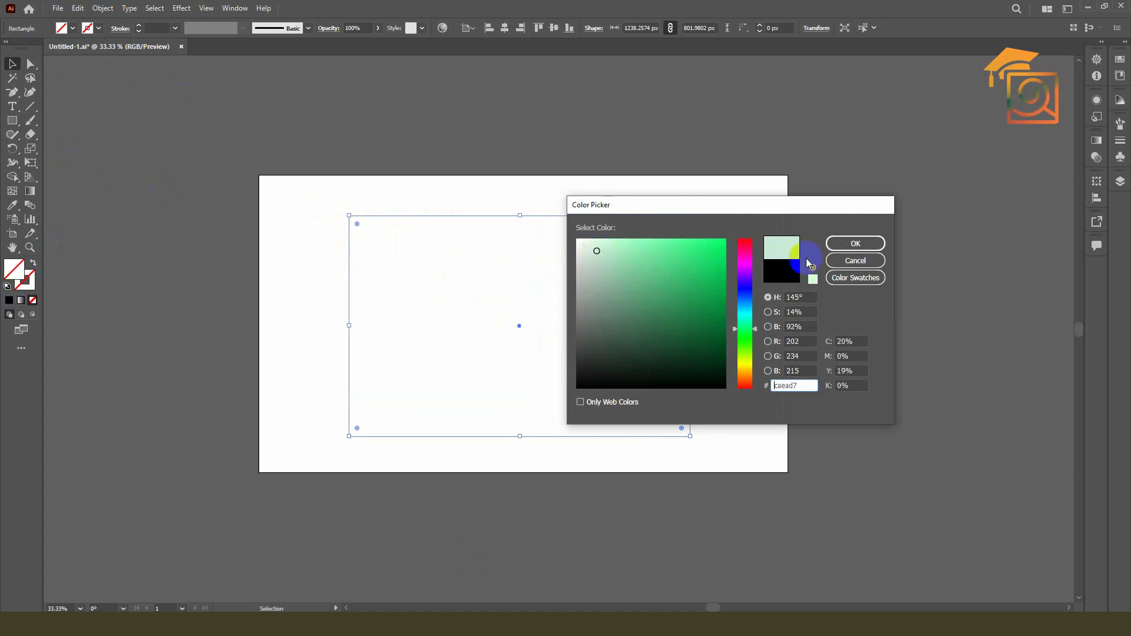
pyautogui.click(848, 243)
# - Start Split Into Grid on the light green rectangle with the preview turned on
pyautogui.scroll(1, 439, 308)
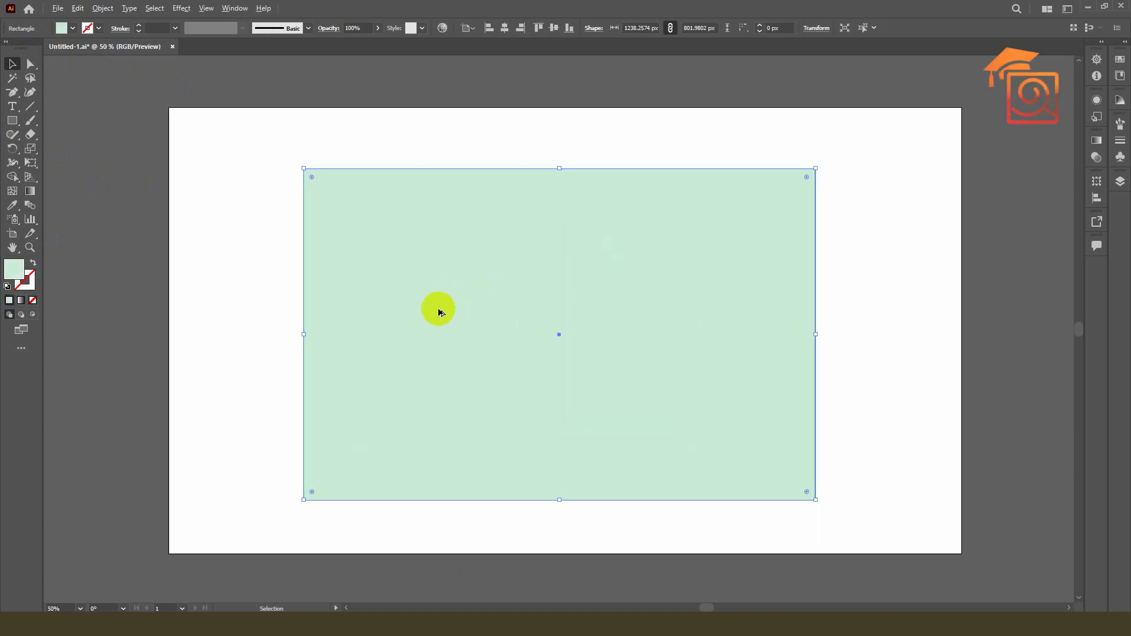
pyautogui.click(907, 305)
pyautogui.click(667, 284)
pyautogui.click(105, 12)
pyautogui.moveTo(144, 288)
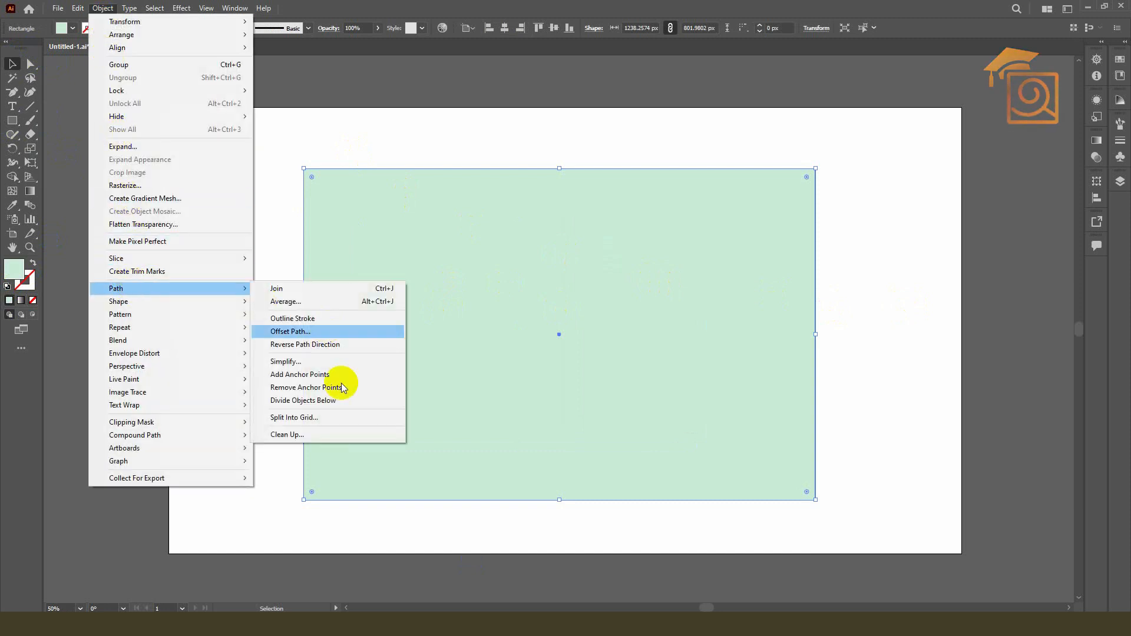
pyautogui.click(305, 417)
pyautogui.moveTo(797, 171); pyautogui.dragTo(896, 101)
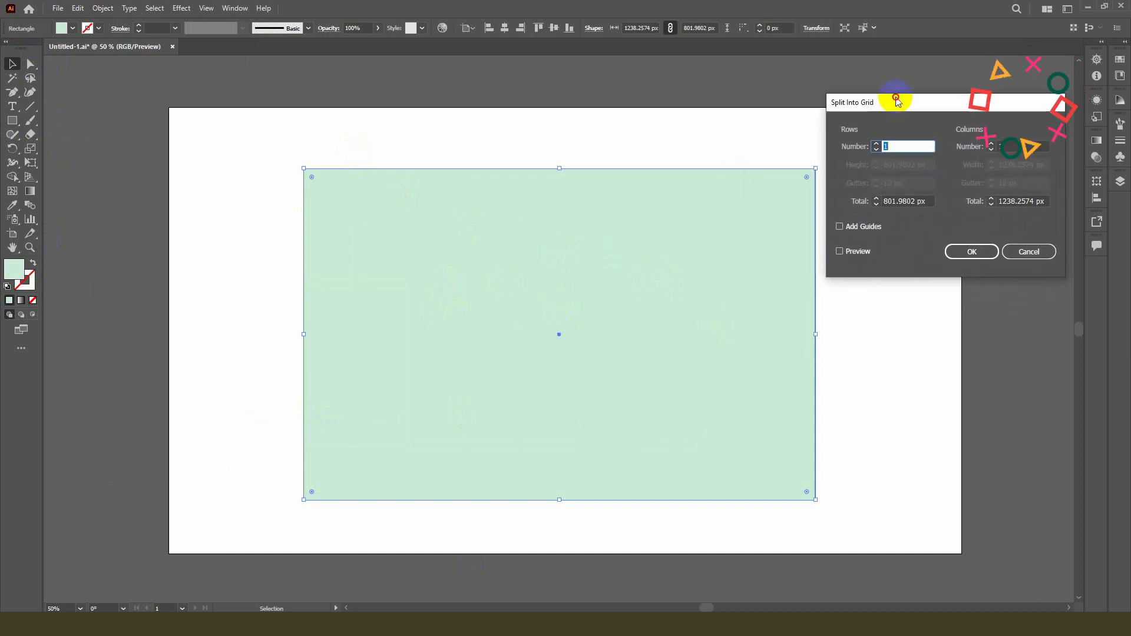
pyautogui.click(859, 257)
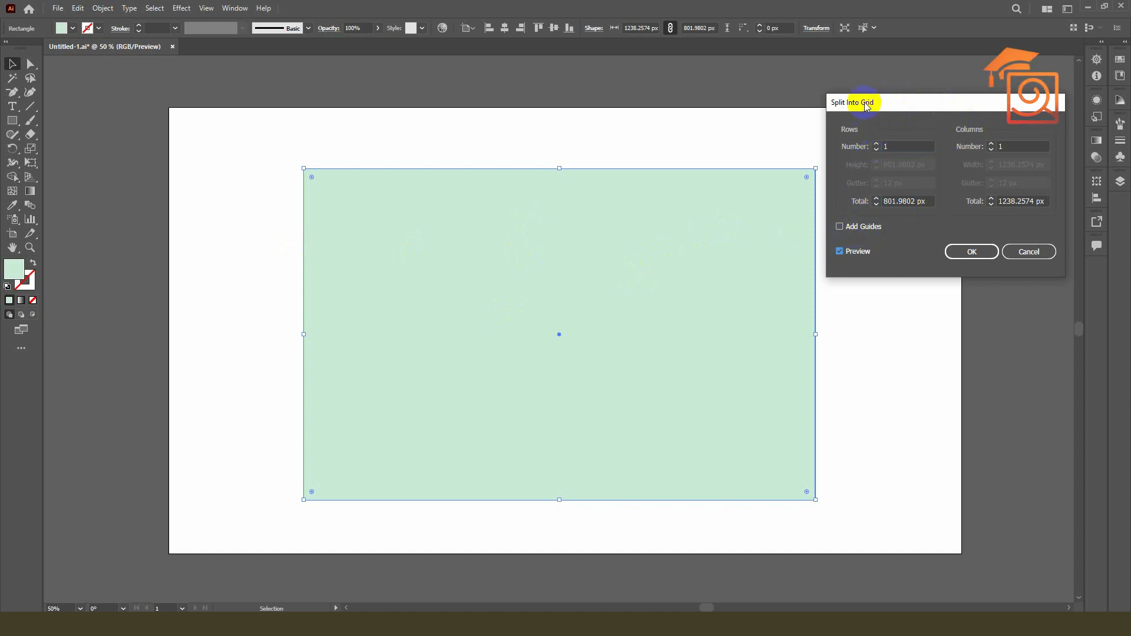
# - Try adding guides to the split grid and turn them off again
pyautogui.moveTo(858, 101); pyautogui.dragTo(904, 221)
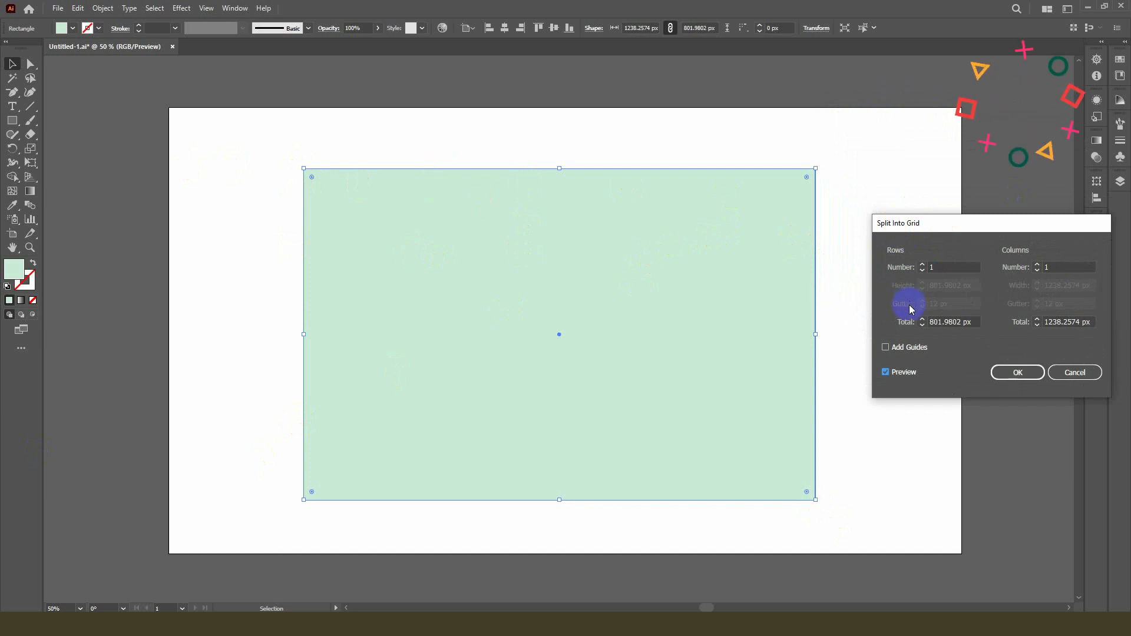
pyautogui.click(897, 350)
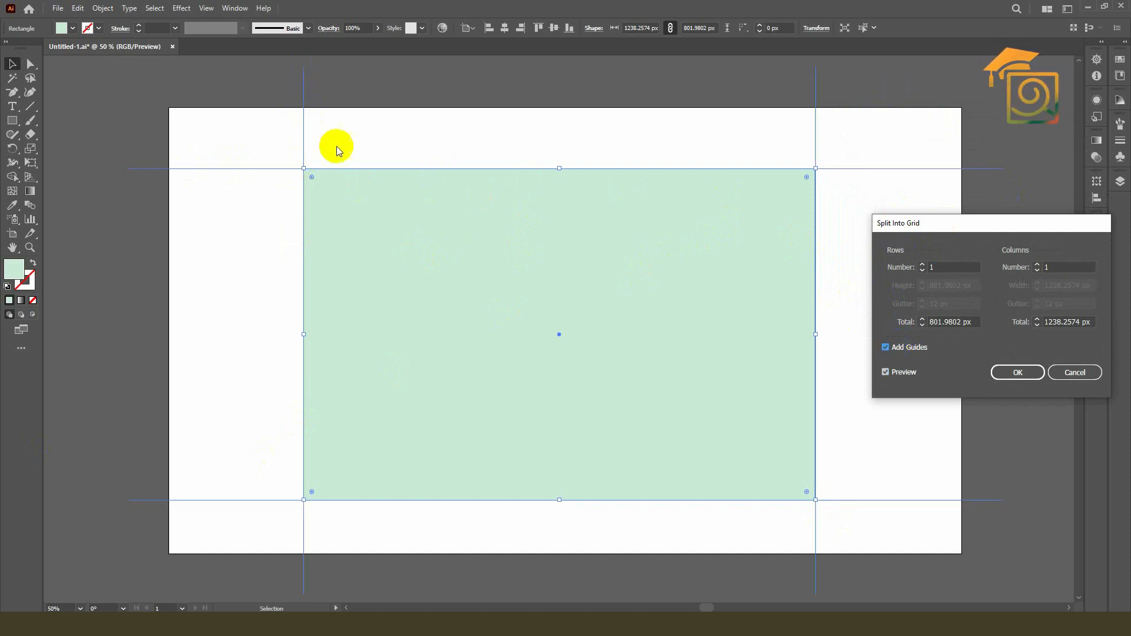
pyautogui.click(900, 356)
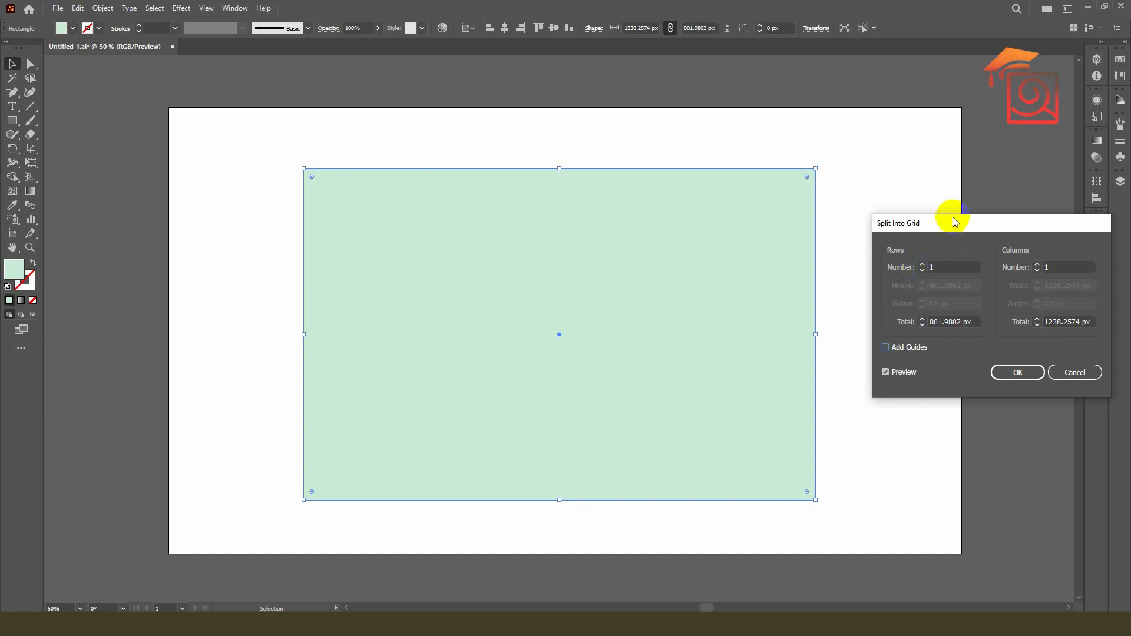
pyautogui.moveTo(949, 226); pyautogui.dragTo(912, 201)
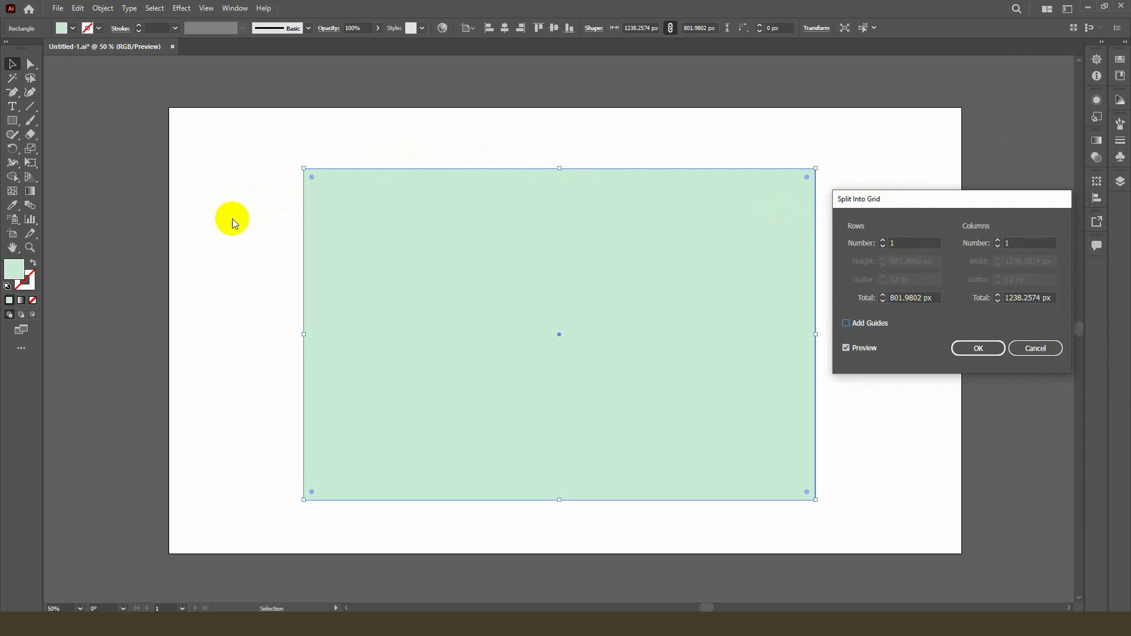
# - Set the number of rows for the grid to 7
pyautogui.click(911, 238)
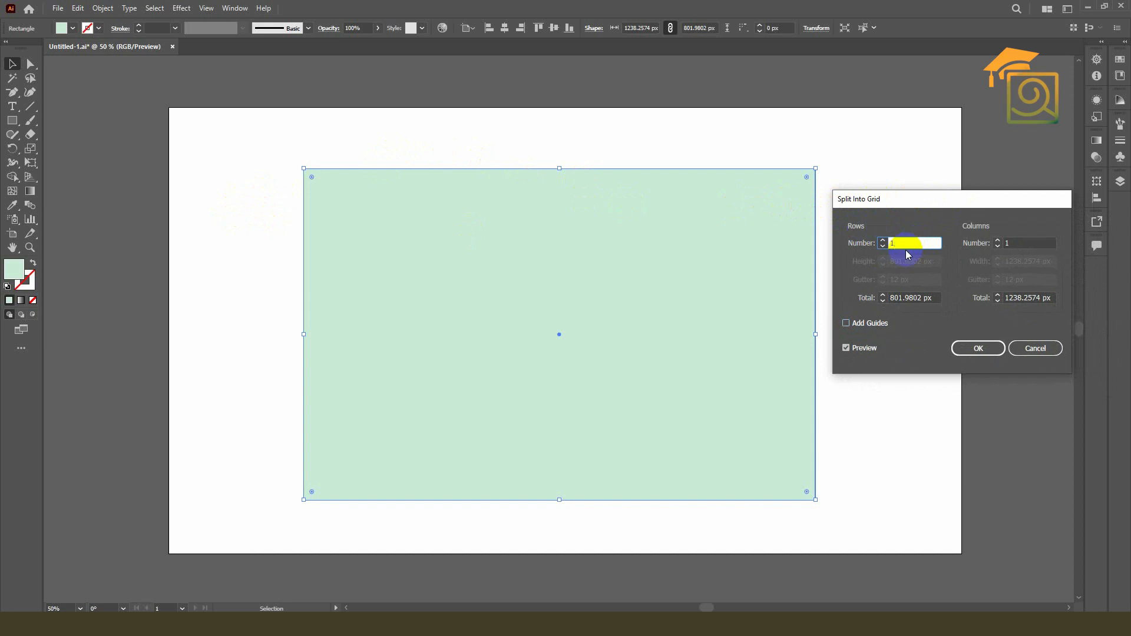
pyautogui.press('Up')
pyautogui.press('Up')
pyautogui.press('Up')
pyautogui.press('Up')
pyautogui.press('Up')
pyautogui.press('Up')
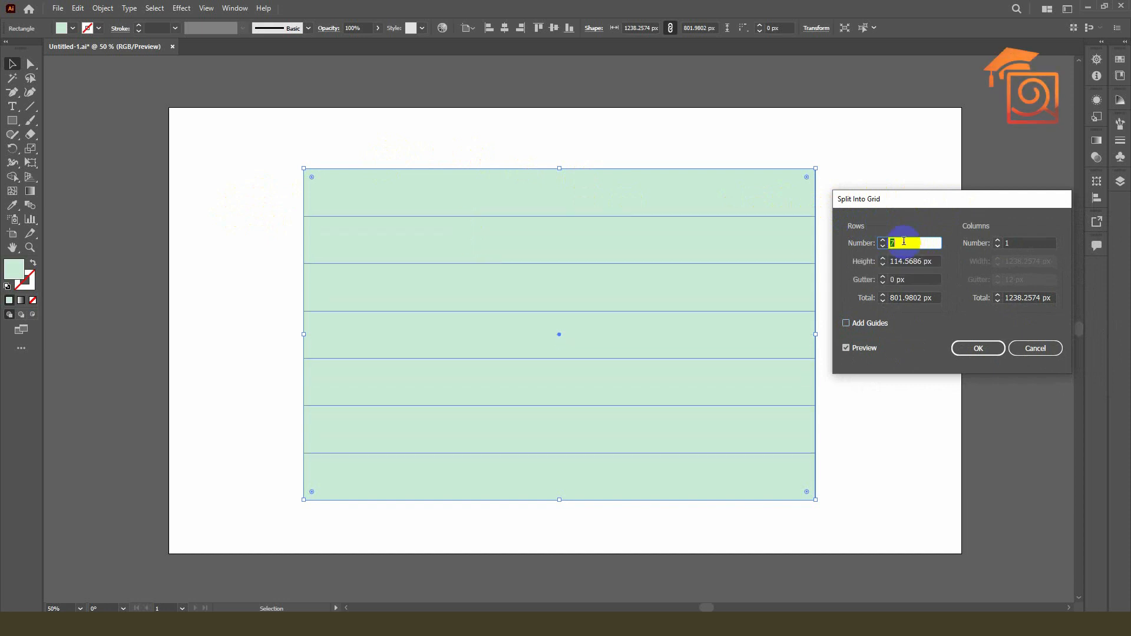
# - Try other row counts for the grid, including 4 and 5, and return the count to 7
pyautogui.click(884, 242)
pyautogui.click(884, 242)
pyautogui.click(884, 242)
pyautogui.click(882, 245)
pyautogui.click(883, 246)
pyautogui.click(883, 245)
pyautogui.click(882, 246)
pyautogui.click(882, 246)
pyautogui.click(882, 246)
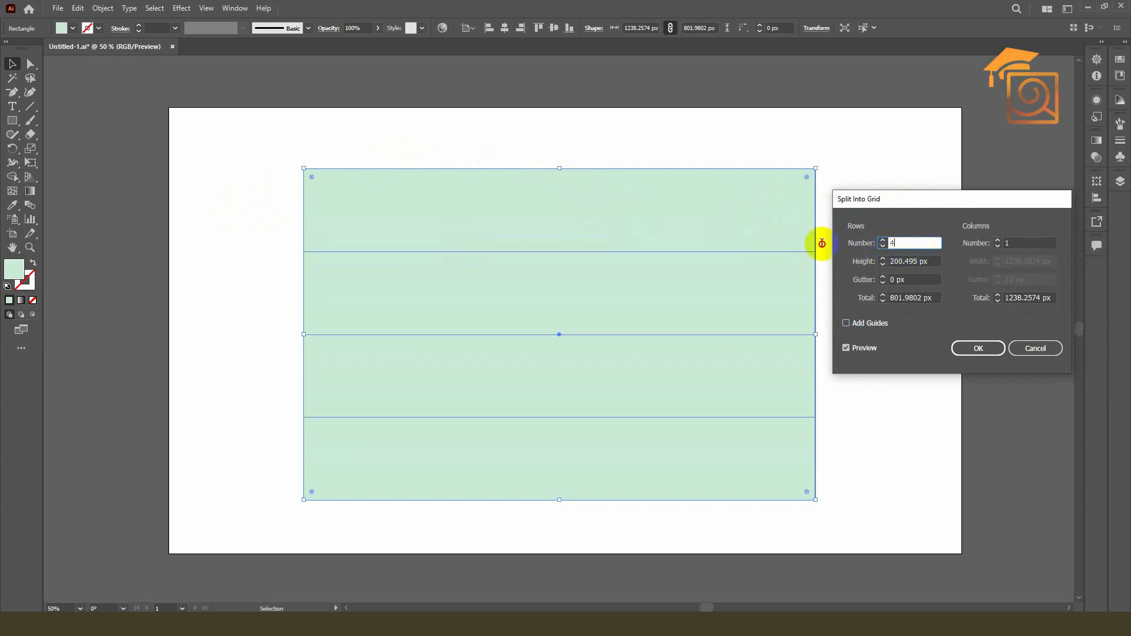
pyautogui.doubleClick(888, 243)
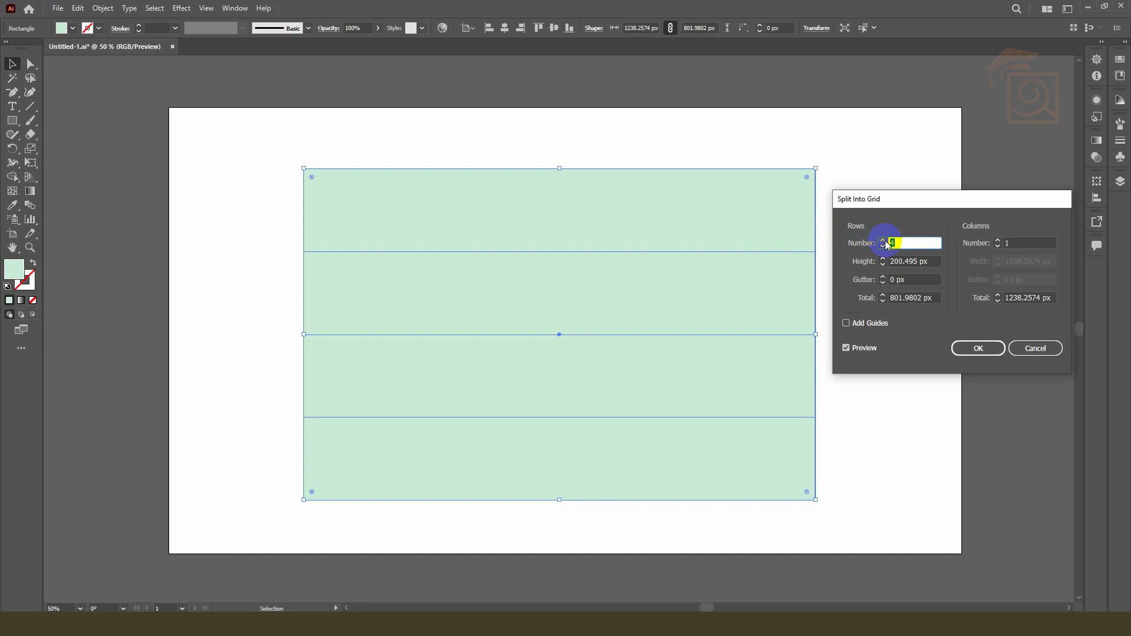
pyautogui.write('5')
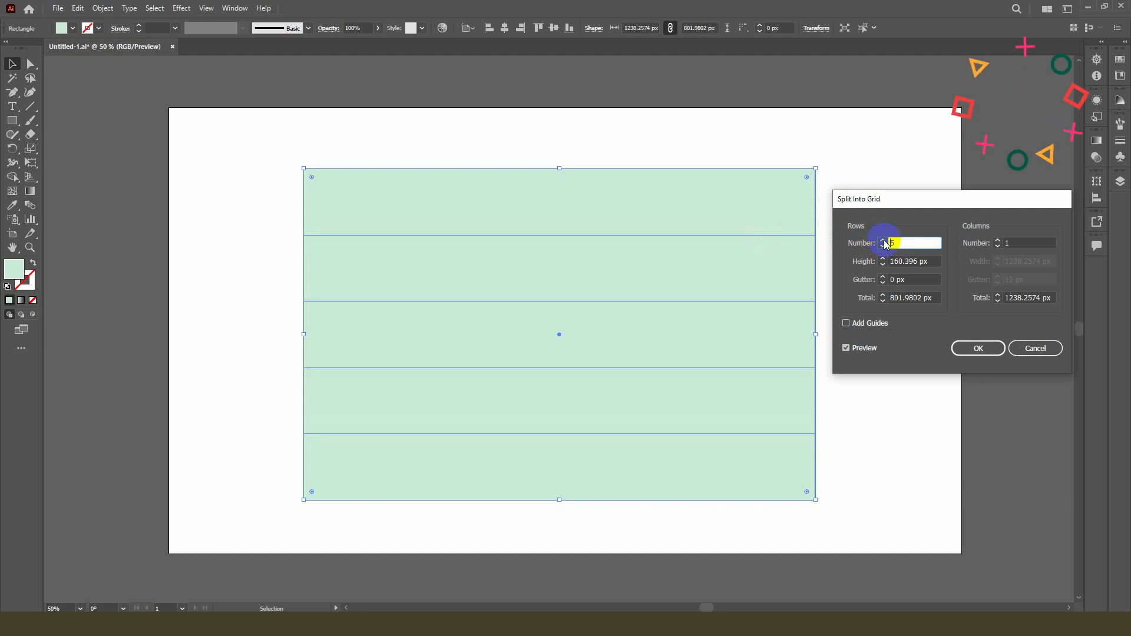
pyautogui.click(883, 240)
pyautogui.click(883, 240)
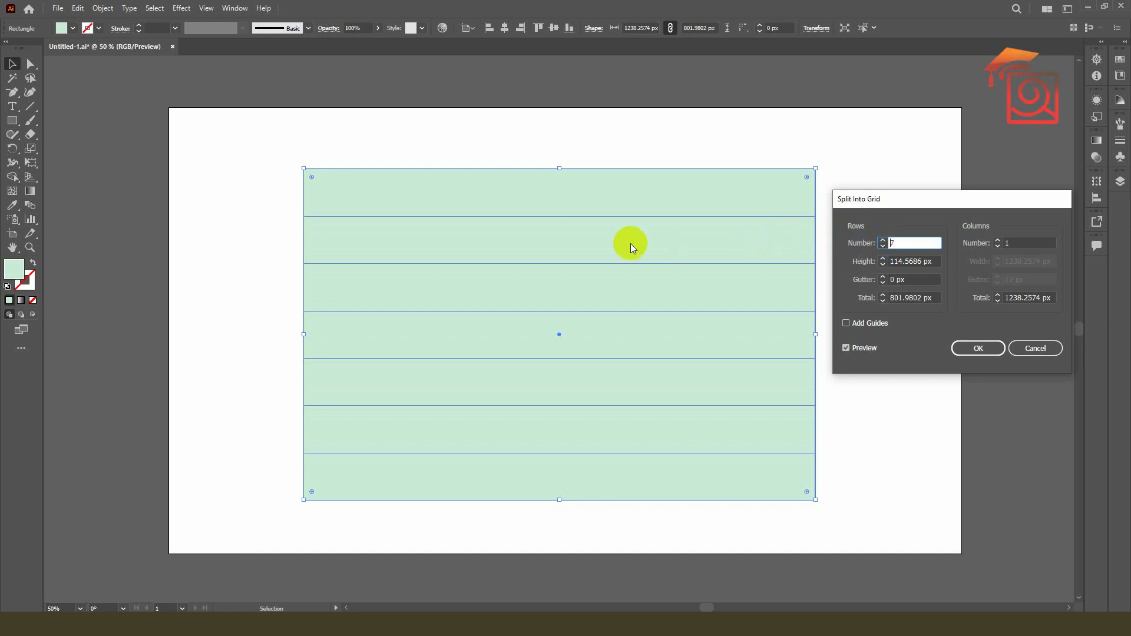
pyautogui.click(894, 242)
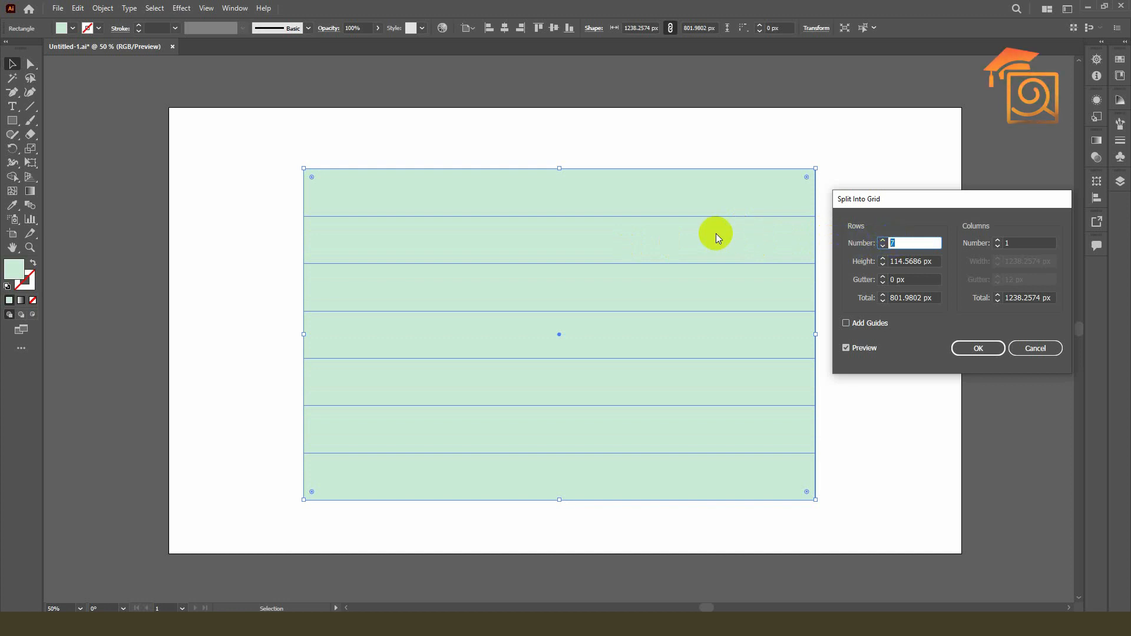
pyautogui.click(886, 244)
# - Set the number of columns for the grid to 6
pyautogui.moveTo(900, 243); pyautogui.dragTo(954, 254)
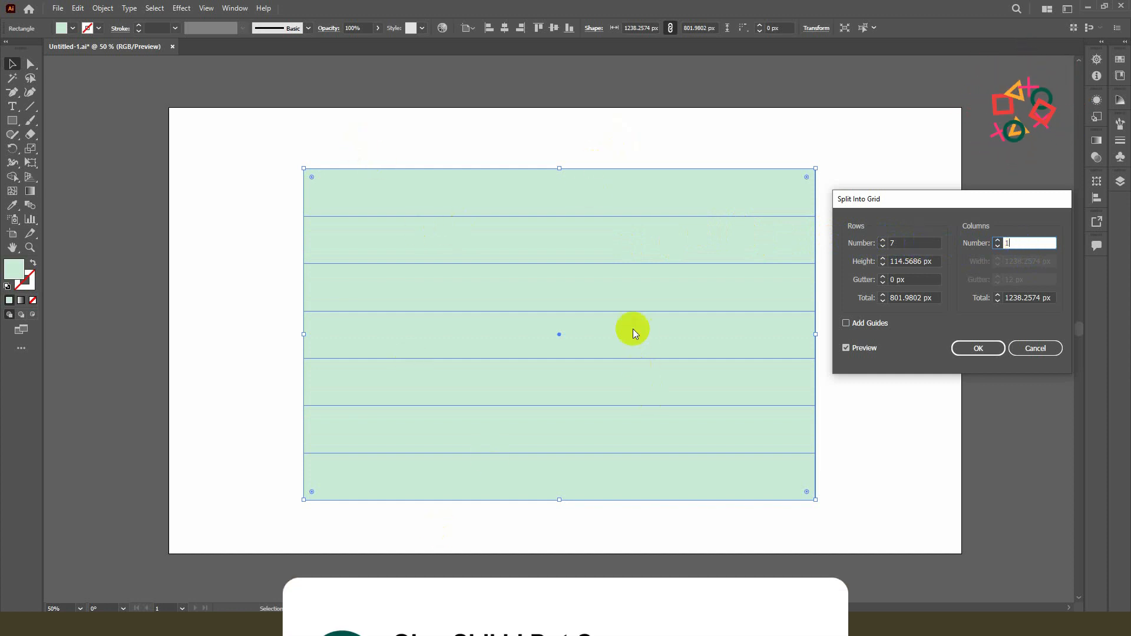
pyautogui.click(1011, 242)
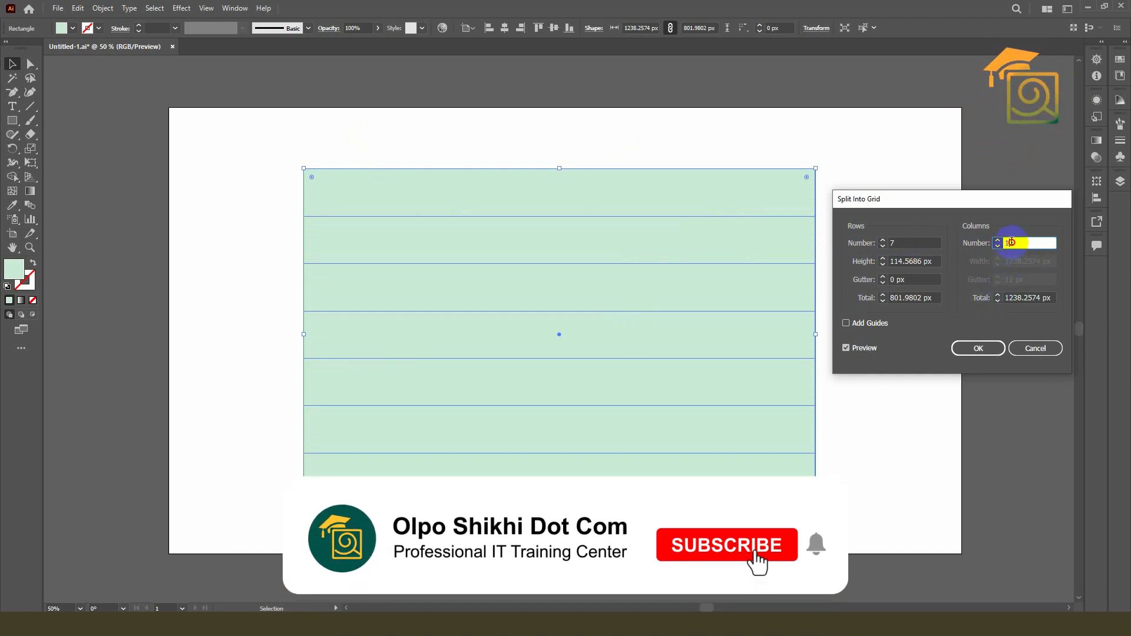
pyautogui.press('Up')
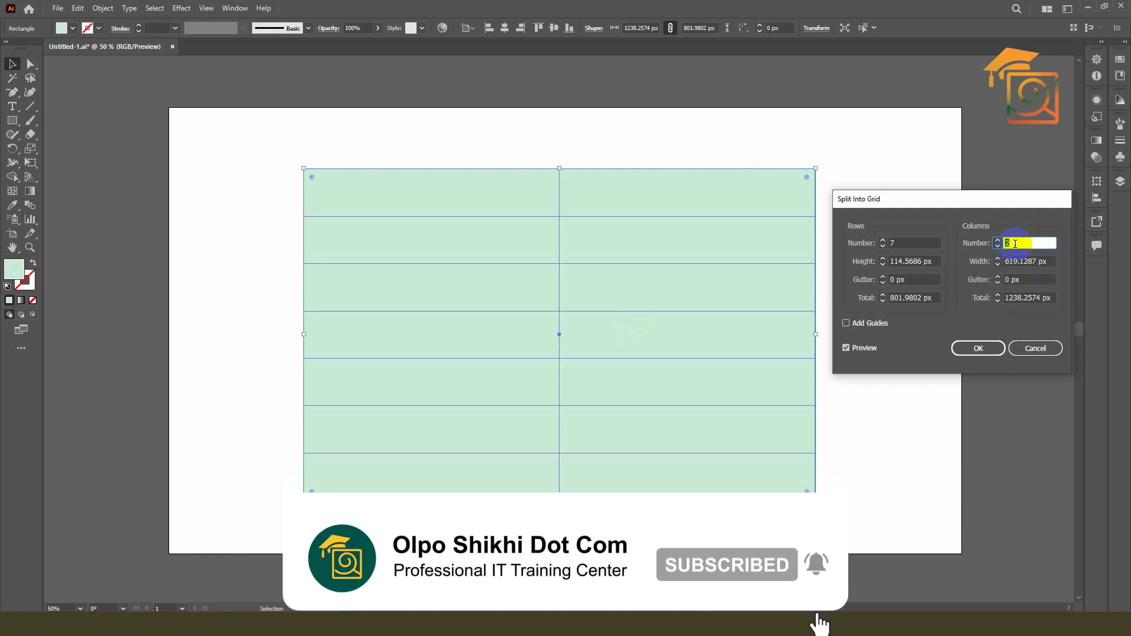
pyautogui.press('Up')
pyautogui.press('Up')
pyautogui.press('Up')
pyautogui.press('Up')
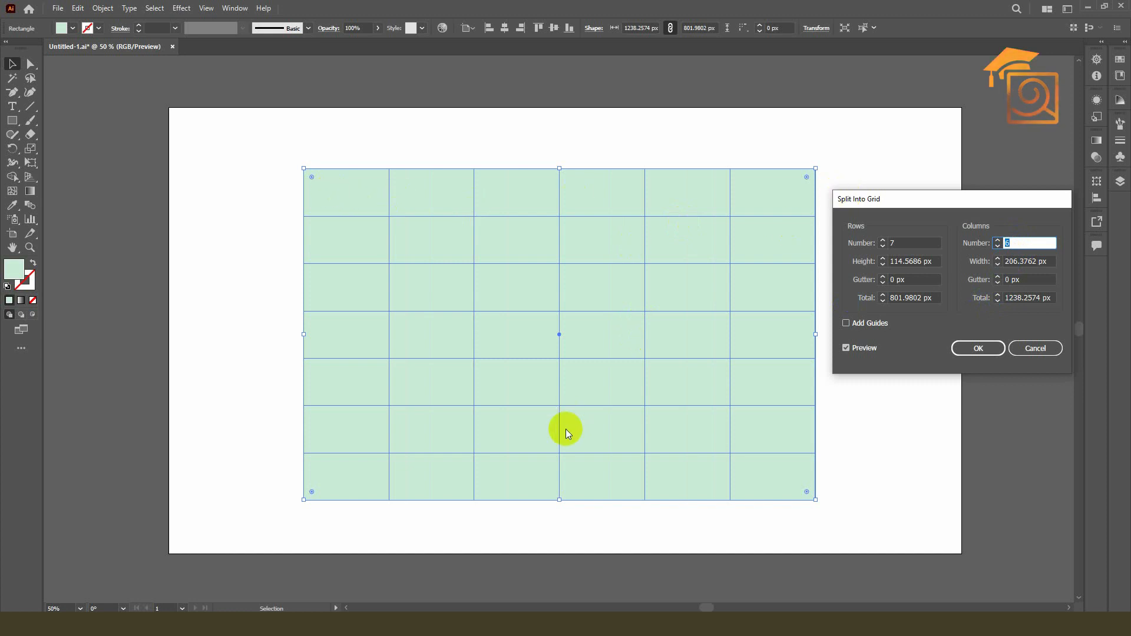
pyautogui.click(1022, 243)
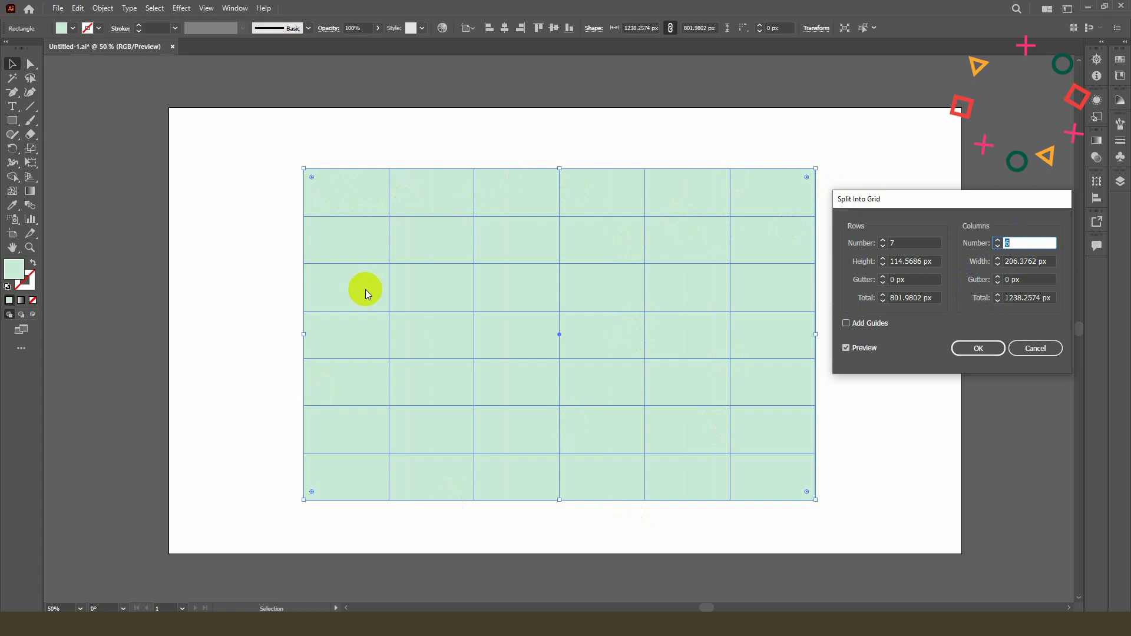
# - Reduce the height of the grid rows to 97 px
pyautogui.click(901, 260)
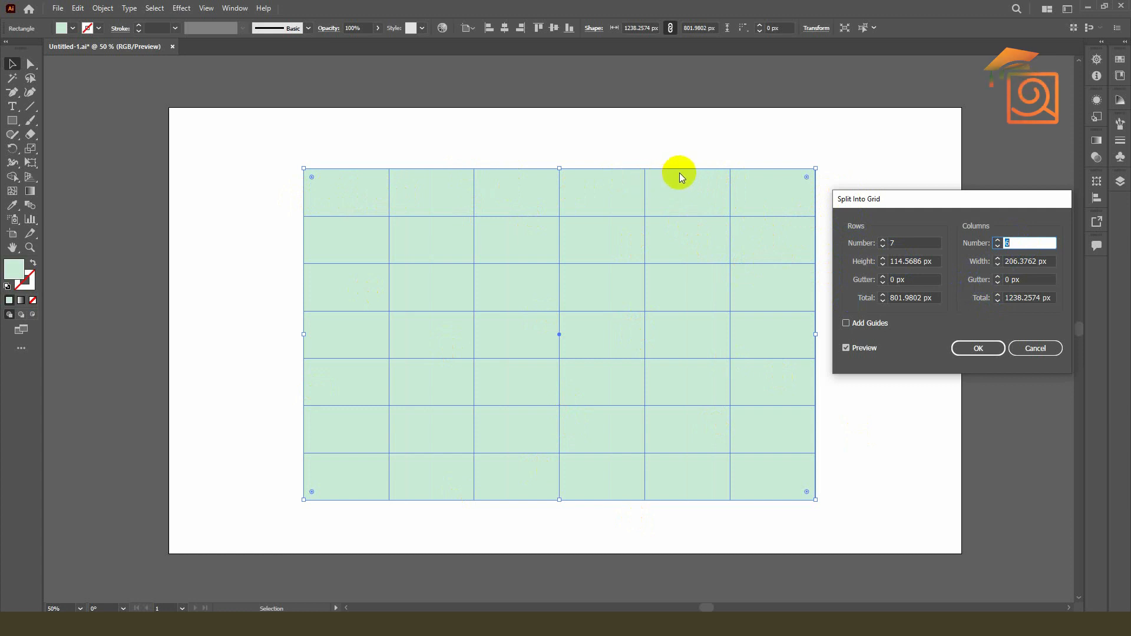
pyautogui.click(923, 278)
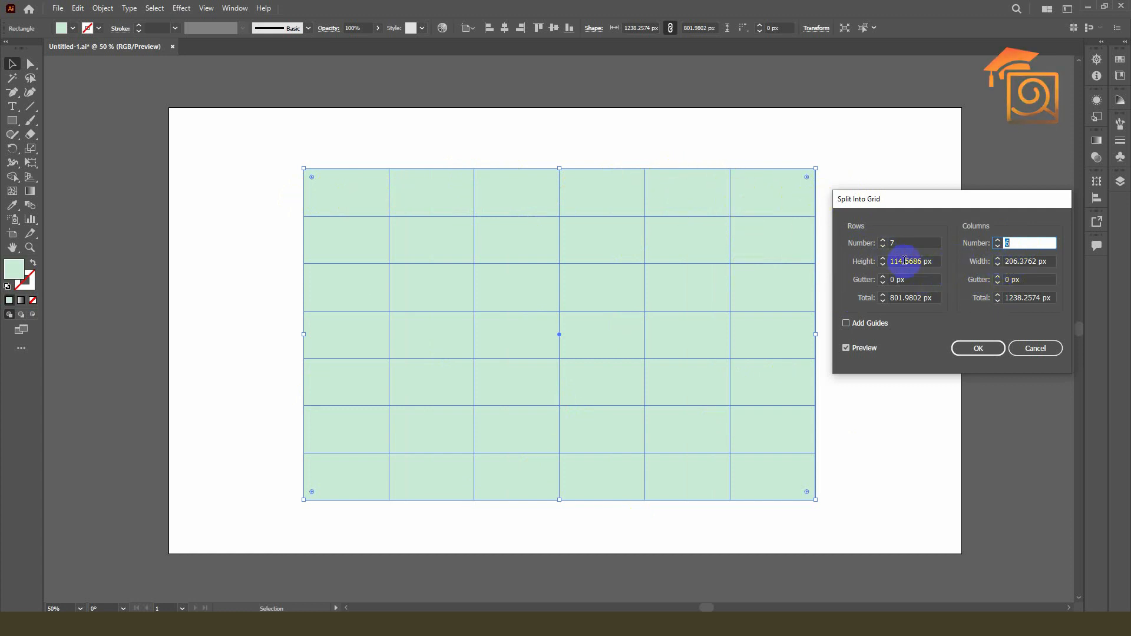
pyautogui.click(911, 262)
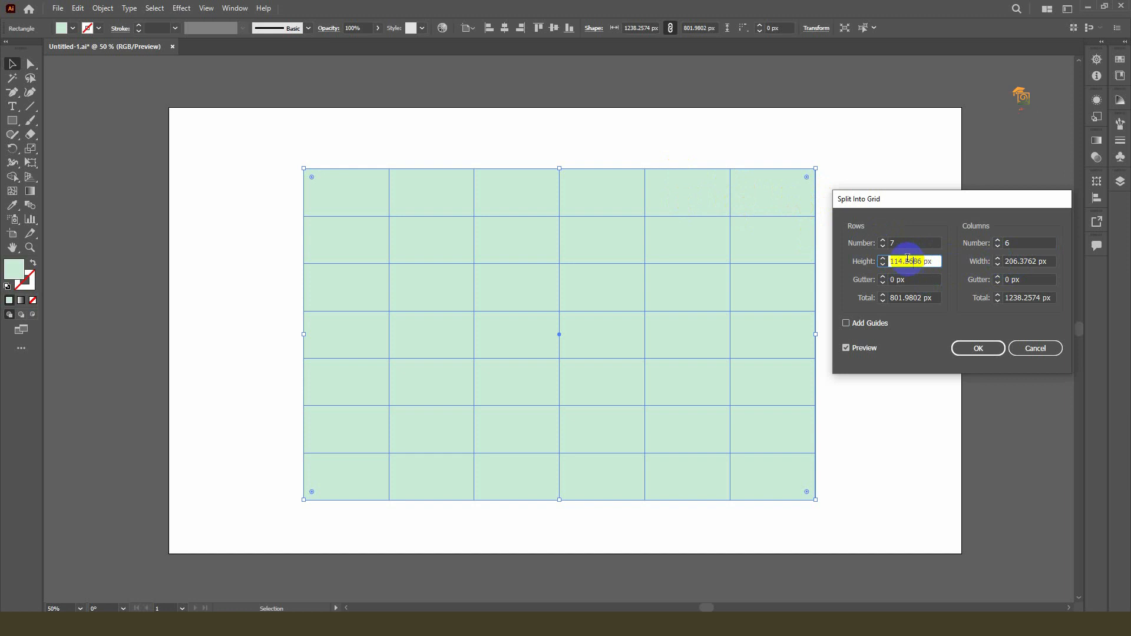
pyautogui.write('101')
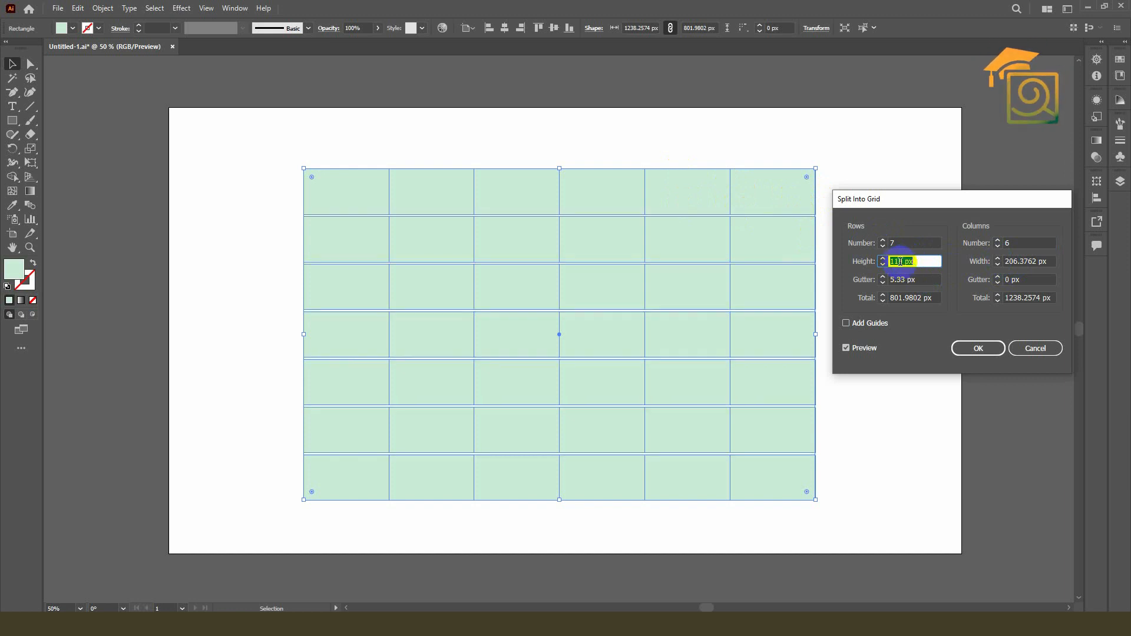
pyautogui.press('Down')
pyautogui.press('Down')
pyautogui.press('Down')
pyautogui.press('Down')
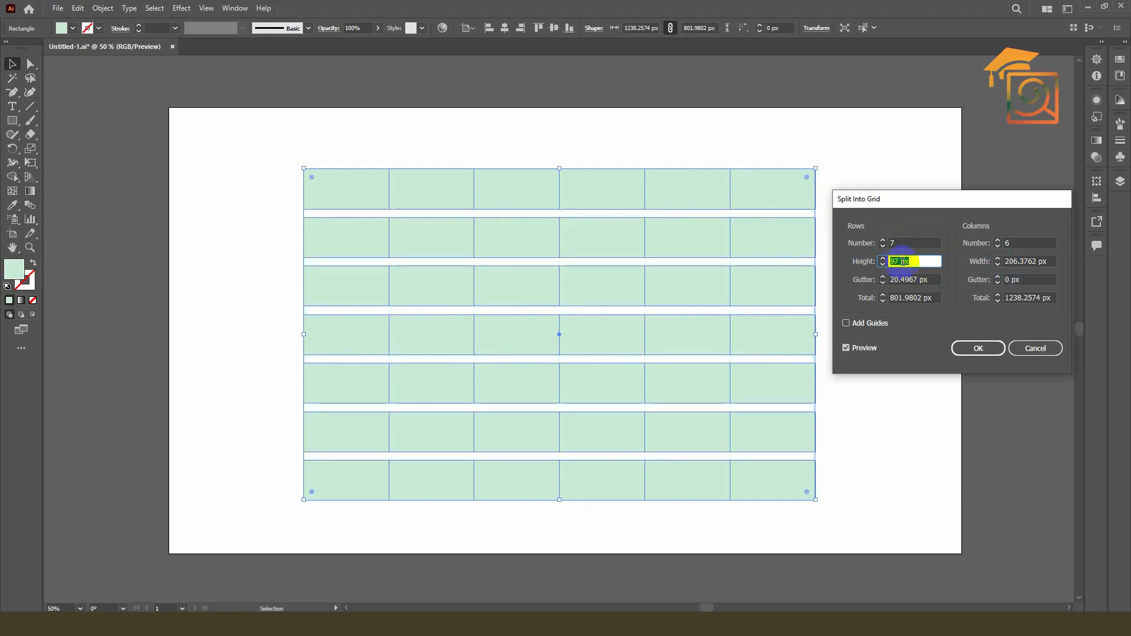
# - Try a narrower column width of 199 px and raise it back to 206.3762 px
pyautogui.click(1035, 261)
pyautogui.write('199')
pyautogui.press('Down')
pyautogui.press('Down')
pyautogui.press('Down')
pyautogui.press('Down')
pyautogui.press('Up')
pyautogui.press('Up')
pyautogui.press('Up')
pyautogui.press('Up')
pyautogui.press('Up')
pyautogui.press('Up')
pyautogui.press('Up')
pyautogui.press('Up')
pyautogui.press('Up')
pyautogui.press('Up')
pyautogui.press('Up')
pyautogui.press('Up')
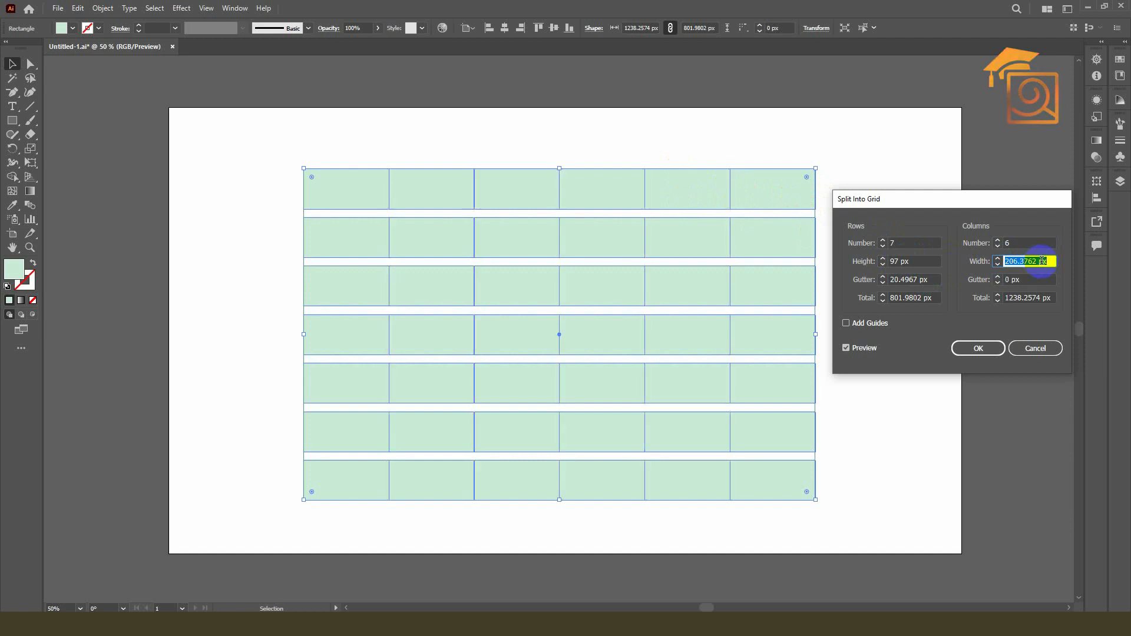
# - Raise the height of the grid rows back to 114.5686 px
pyautogui.click(916, 262)
pyautogui.press('Up')
pyautogui.press('Up')
pyautogui.press('Up')
pyautogui.press('Up')
pyautogui.press('Up')
pyautogui.press('Up')
pyautogui.press('Up')
pyautogui.press('Up')
pyautogui.press('Up')
pyautogui.press('Up')
pyautogui.press('Up')
pyautogui.press('Up')
pyautogui.press('Up')
pyautogui.press('Up')
pyautogui.press('Up')
pyautogui.press('Up')
pyautogui.press('Up')
pyautogui.press('Up')
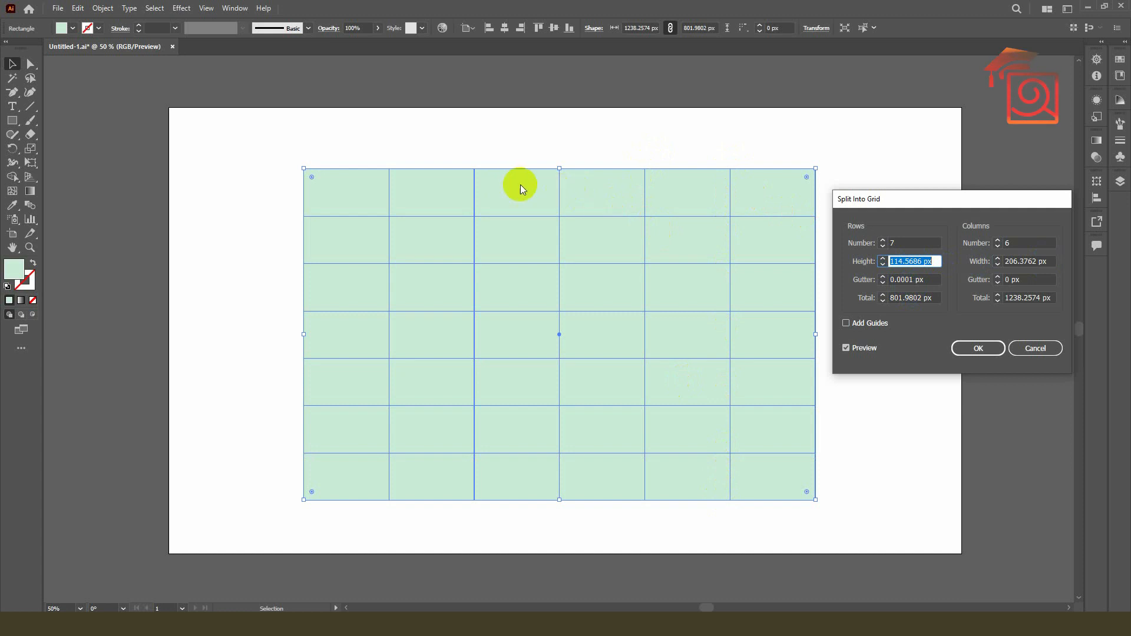
# - Set the gutter between the grid rows to 24 px
pyautogui.click(920, 281)
pyautogui.press('Up')
pyautogui.press('Up')
pyautogui.press('Up')
pyautogui.press('Up')
pyautogui.press('Up')
pyautogui.press('Up')
pyautogui.press('Up')
pyautogui.press('Up')
pyautogui.press('Up')
pyautogui.press('Up')
pyautogui.press('Up')
pyautogui.press('Up')
pyautogui.press('Up')
pyautogui.press('Up')
pyautogui.press('Up')
pyautogui.press('Up')
pyautogui.press('Up')
pyautogui.press('Up')
pyautogui.press('Up')
pyautogui.press('Up')
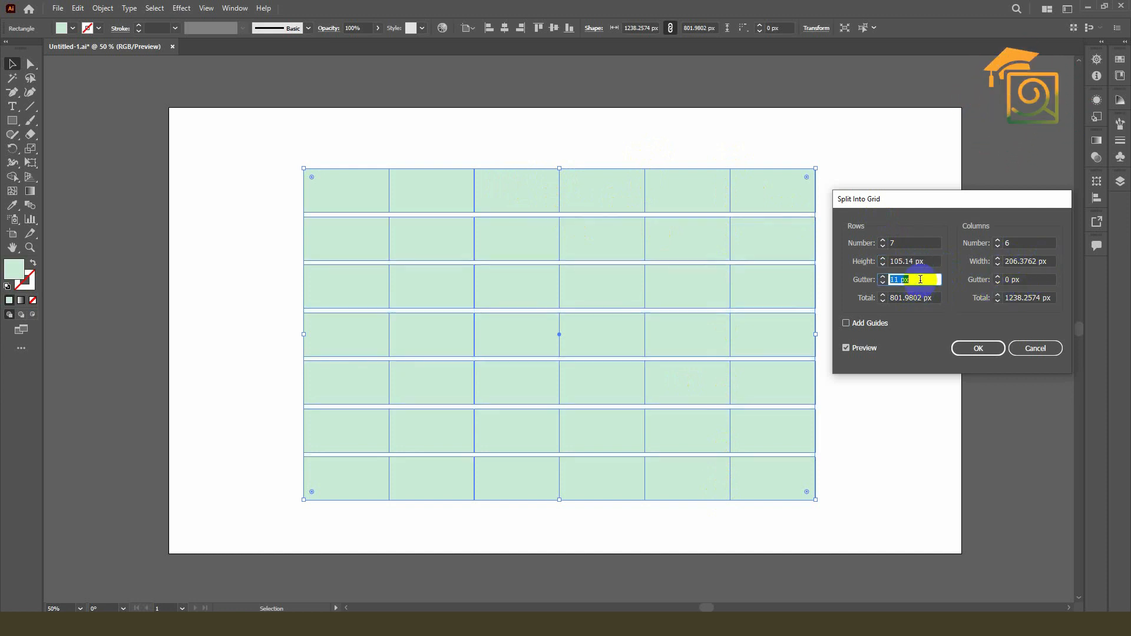
pyautogui.press('Up')
pyautogui.press('Up')
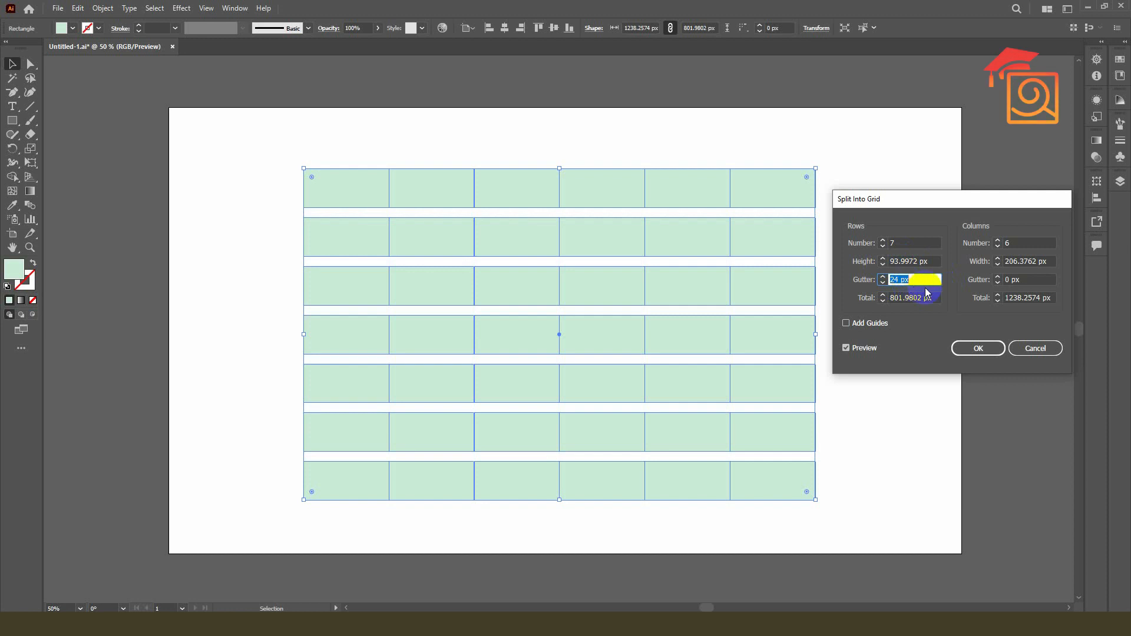
# - Set the gutter between the grid columns to 28 px
pyautogui.click(1026, 280)
pyautogui.write('22')
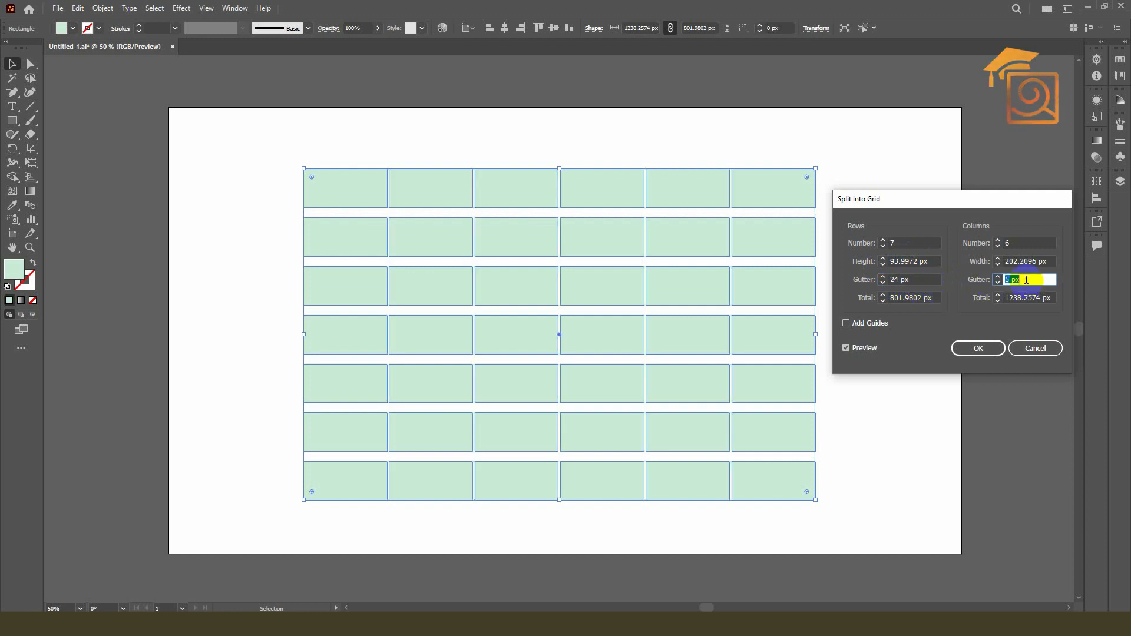
pyautogui.press('Up')
pyautogui.press('Up')
pyautogui.press('Up')
pyautogui.press('Up')
pyautogui.press('Up')
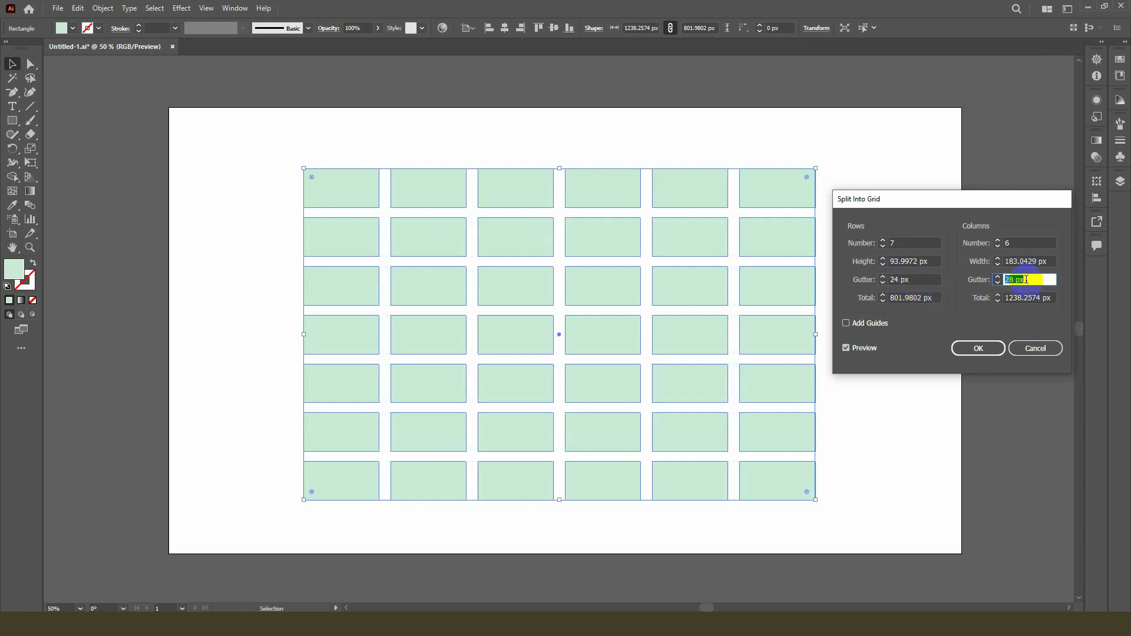
# - Increase the gutter between the grid columns to 30 px
pyautogui.press('Up')
pyautogui.press('Up')
pyautogui.press('Up')
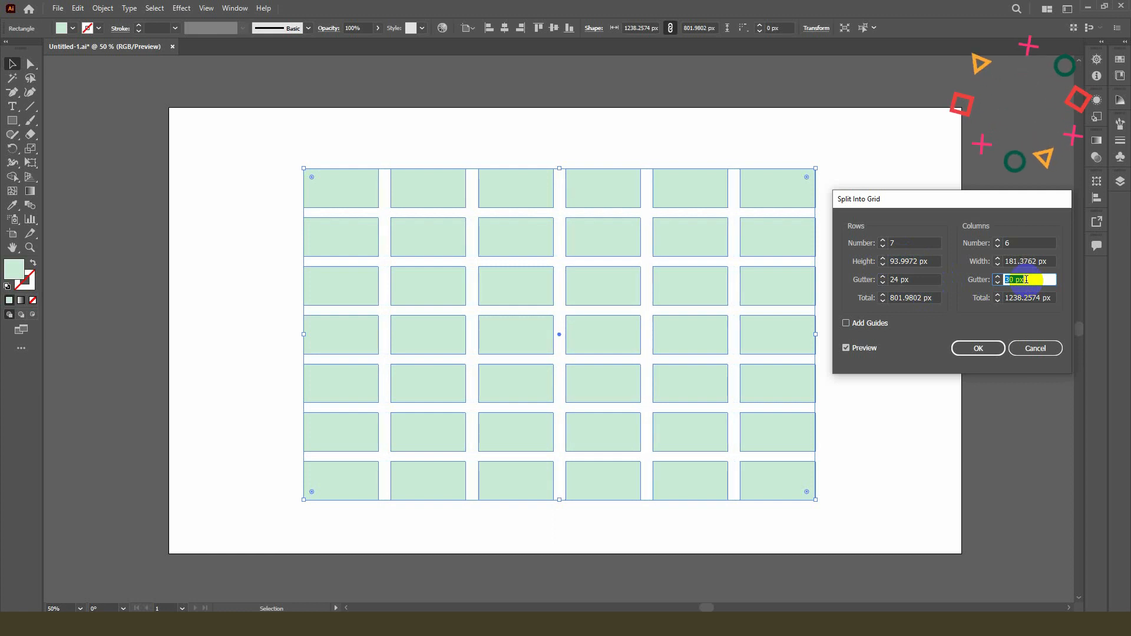
# - Match the gutter between the grid rows to the columns by setting it to 30 px
pyautogui.click(913, 281)
pyautogui.press('Up')
pyautogui.press('Up')
pyautogui.press('Up')
pyautogui.press('Up')
pyautogui.press('Up')
pyautogui.press('Up')
pyautogui.press('Up')
pyautogui.press('Up')
pyautogui.press('Up')
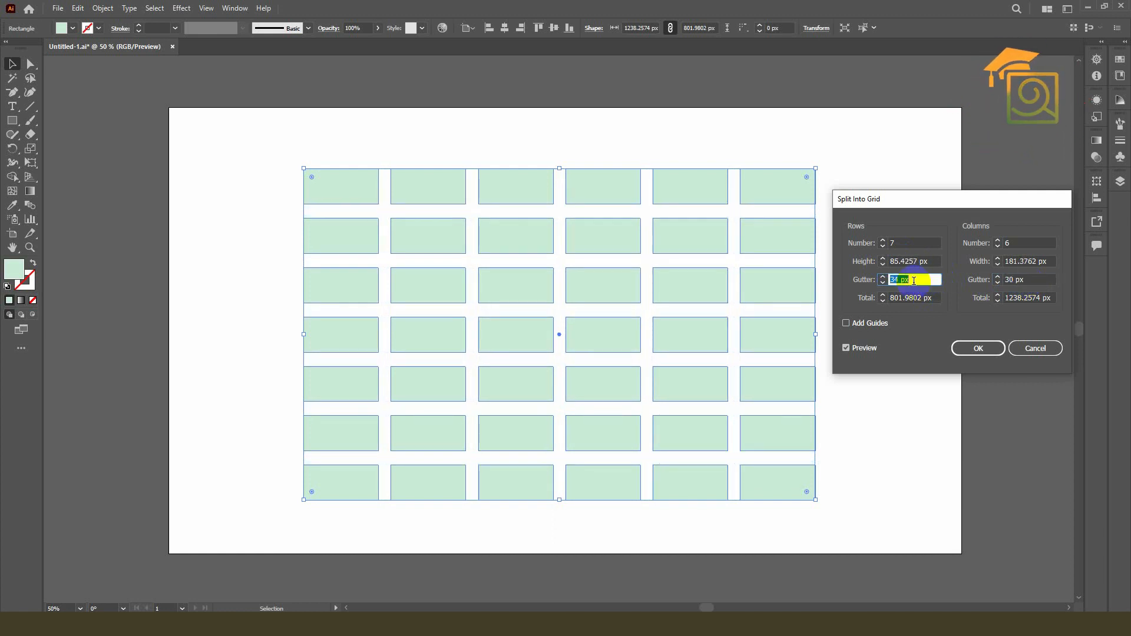
pyautogui.press('Down')
pyautogui.press('Down')
pyautogui.press('Down')
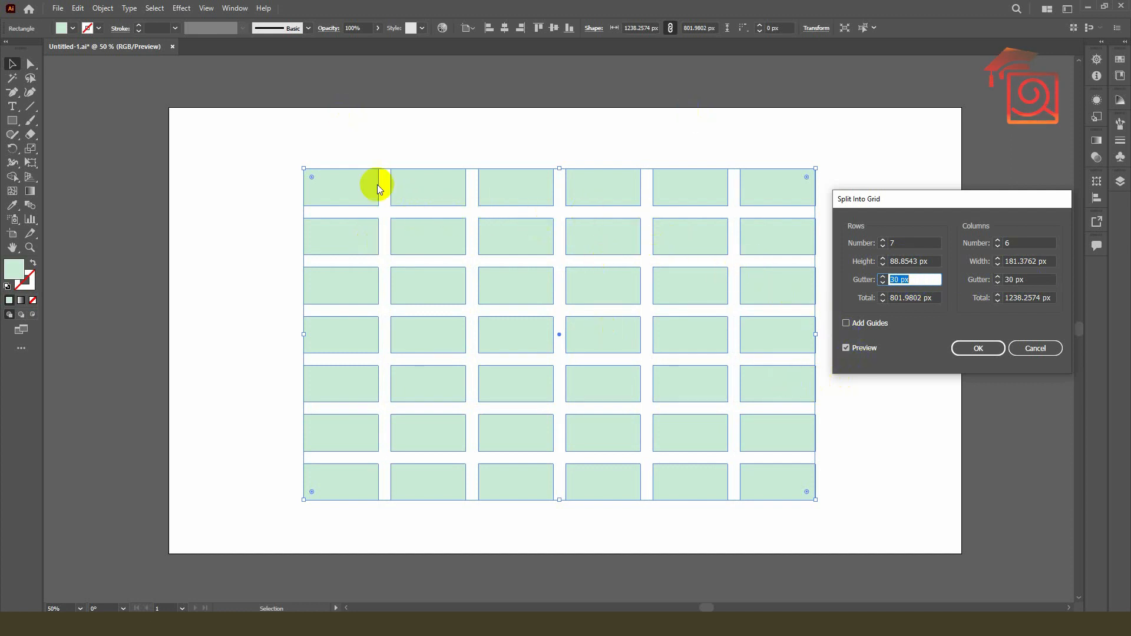
pyautogui.moveTo(970, 202); pyautogui.dragTo(977, 138)
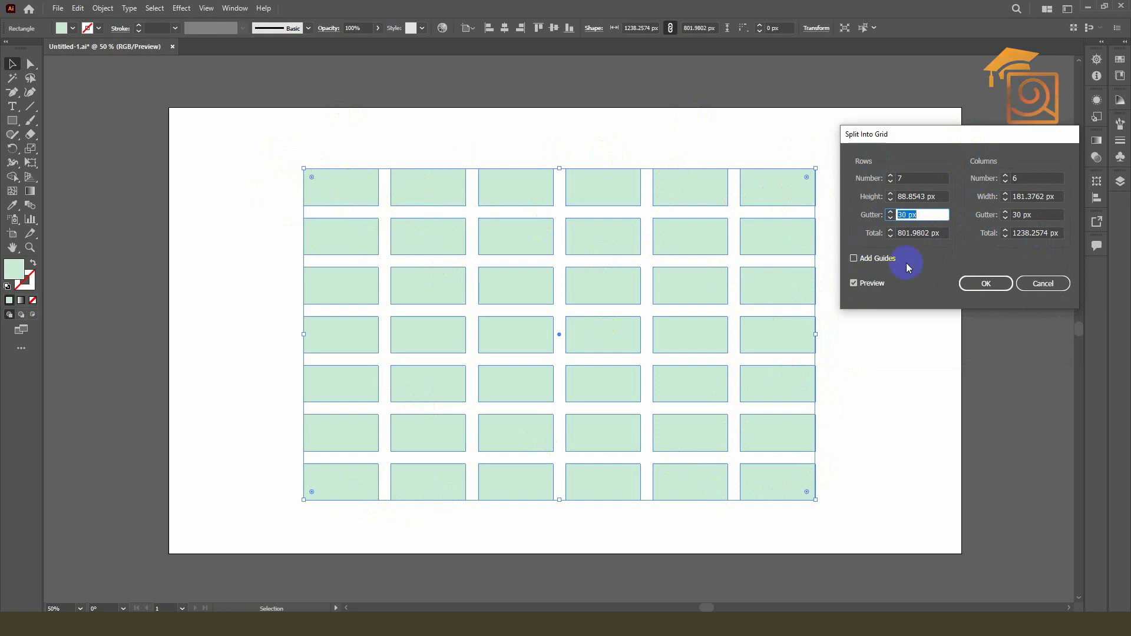
# - Try a larger total height for the grid rows, raising it gradually to 854 px
pyautogui.doubleClick(911, 233)
pyautogui.write('828')
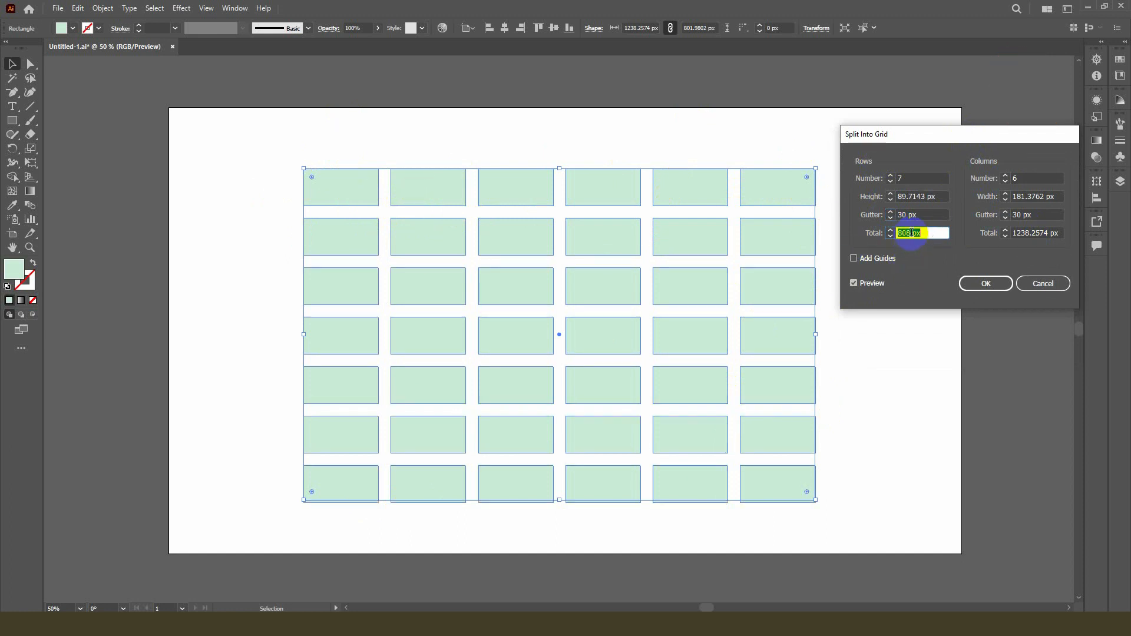
pyautogui.press('Up')
pyautogui.press('Up')
pyautogui.press('Up')
pyautogui.press('Up')
pyautogui.press('Up')
pyautogui.press('Up')
pyautogui.press('Up')
pyautogui.press('Up')
pyautogui.press('Up')
pyautogui.press('Up')
pyautogui.press('Up')
pyautogui.press('Up')
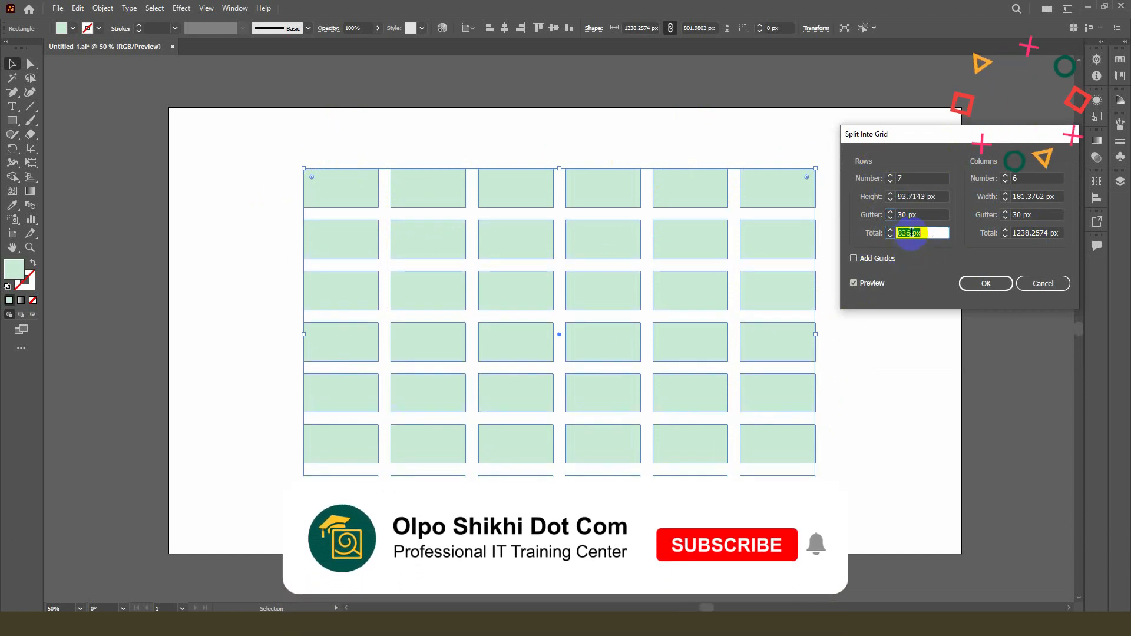
pyautogui.press('Up')
pyautogui.press('Up')
pyautogui.press('Up')
pyautogui.press('Up')
pyautogui.press('Up')
pyautogui.press('Up')
pyautogui.press('Up')
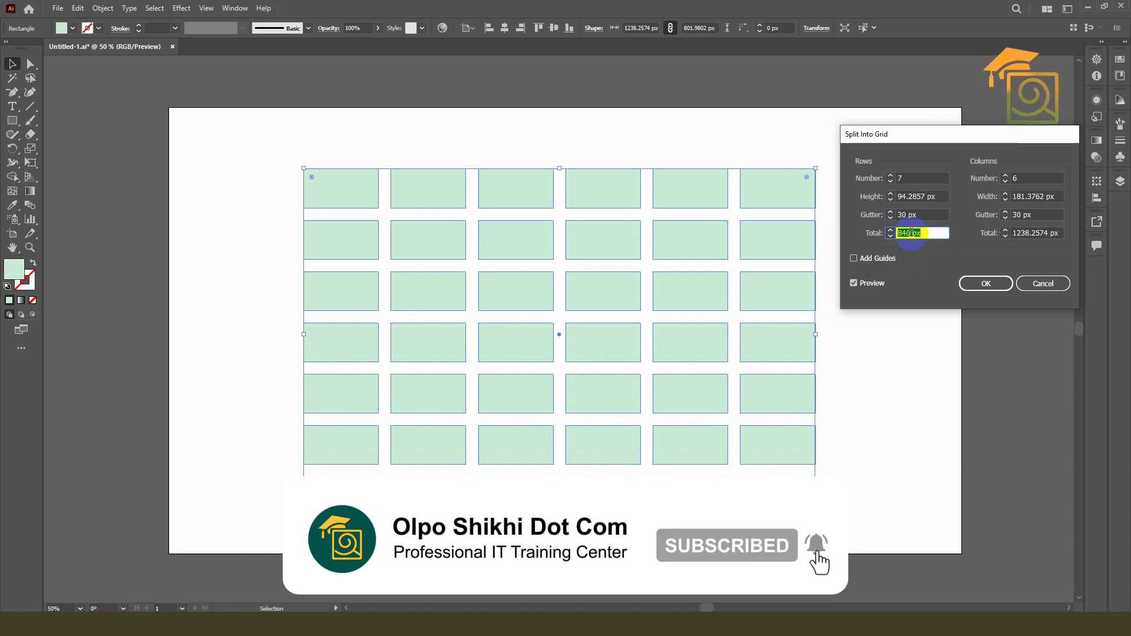
pyautogui.press('Up')
pyautogui.press('Up')
pyautogui.press('Up')
pyautogui.press('Up')
pyautogui.press('Up')
pyautogui.press('Up')
pyautogui.press('Up')
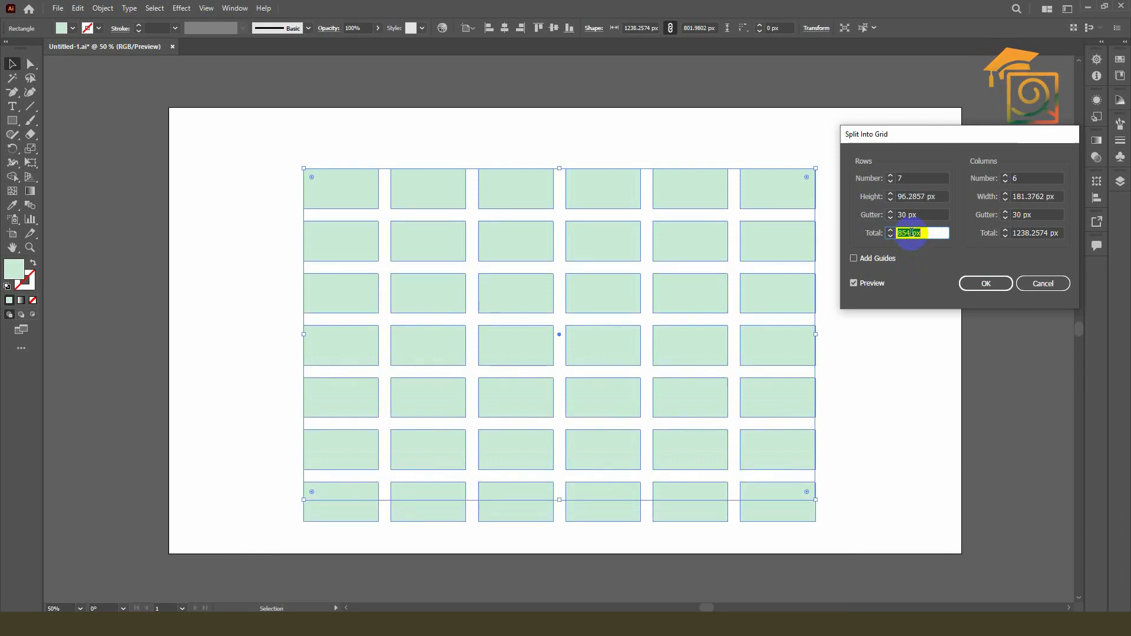
# - Try a total row height of 1000 px and cut it down to 100 px
pyautogui.write('1000')
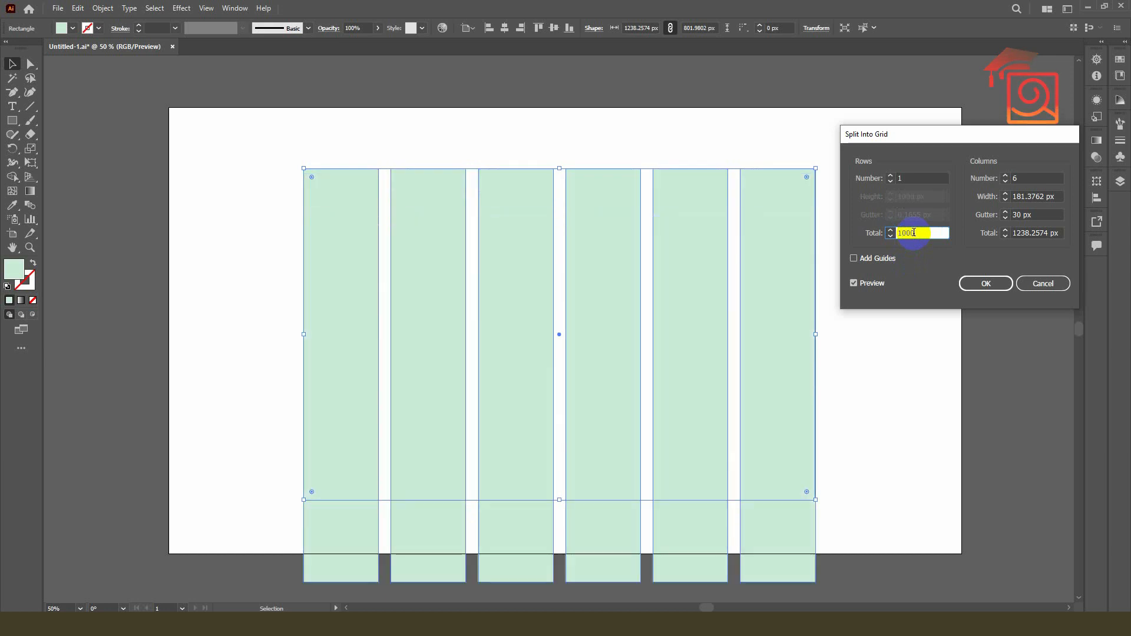
pyautogui.write('px')
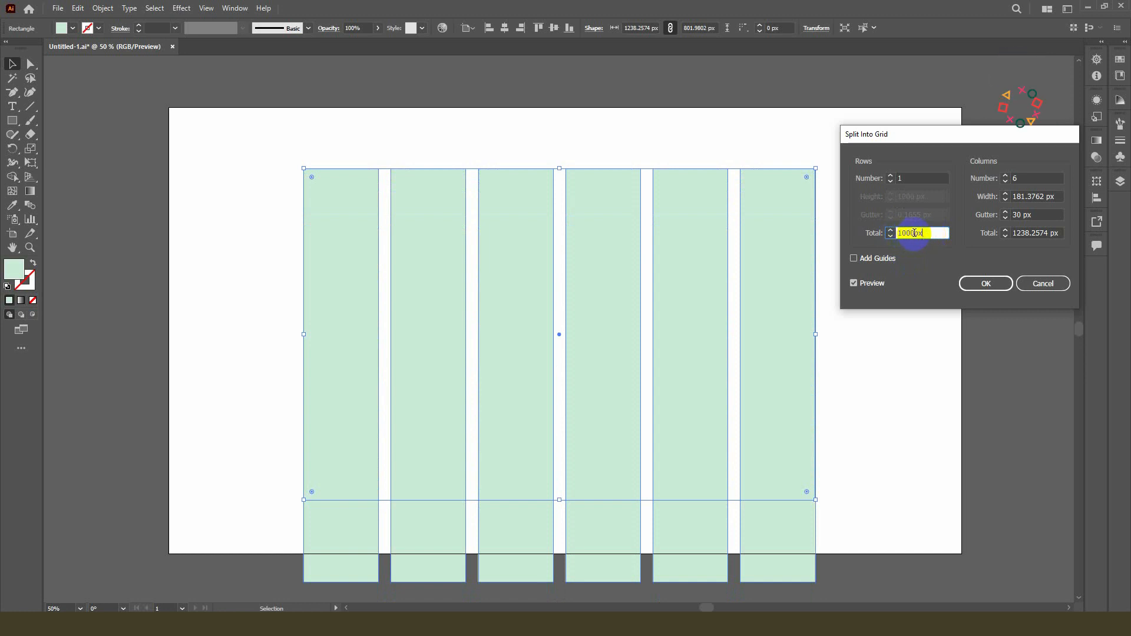
pyautogui.press('BackSpace')
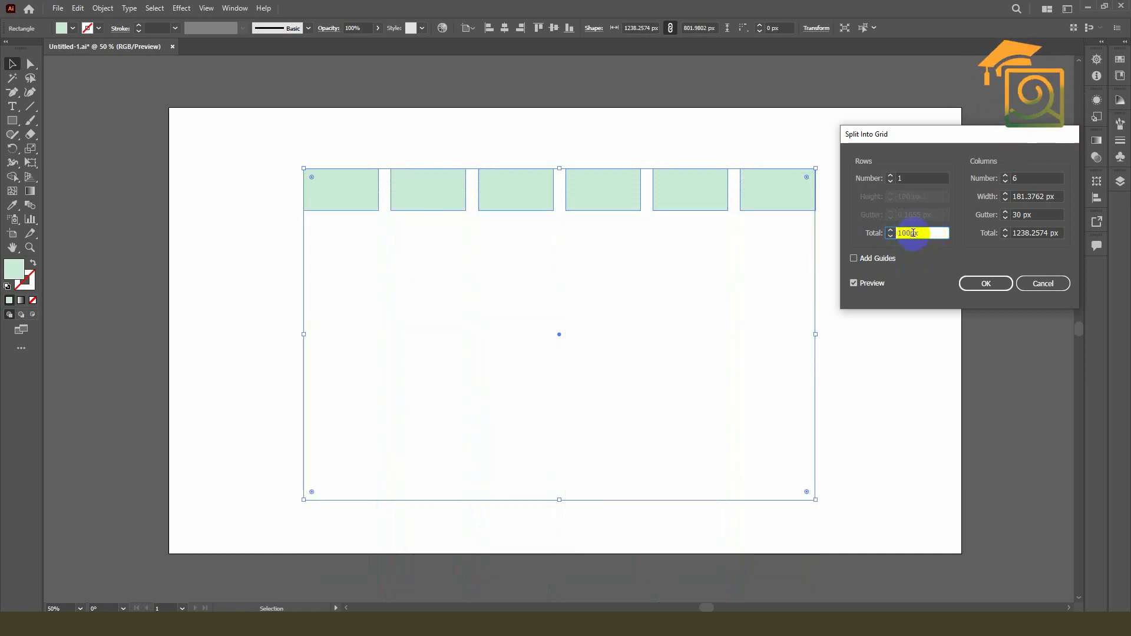
# - Set the number of grid rows back to 7
pyautogui.doubleClick(909, 177)
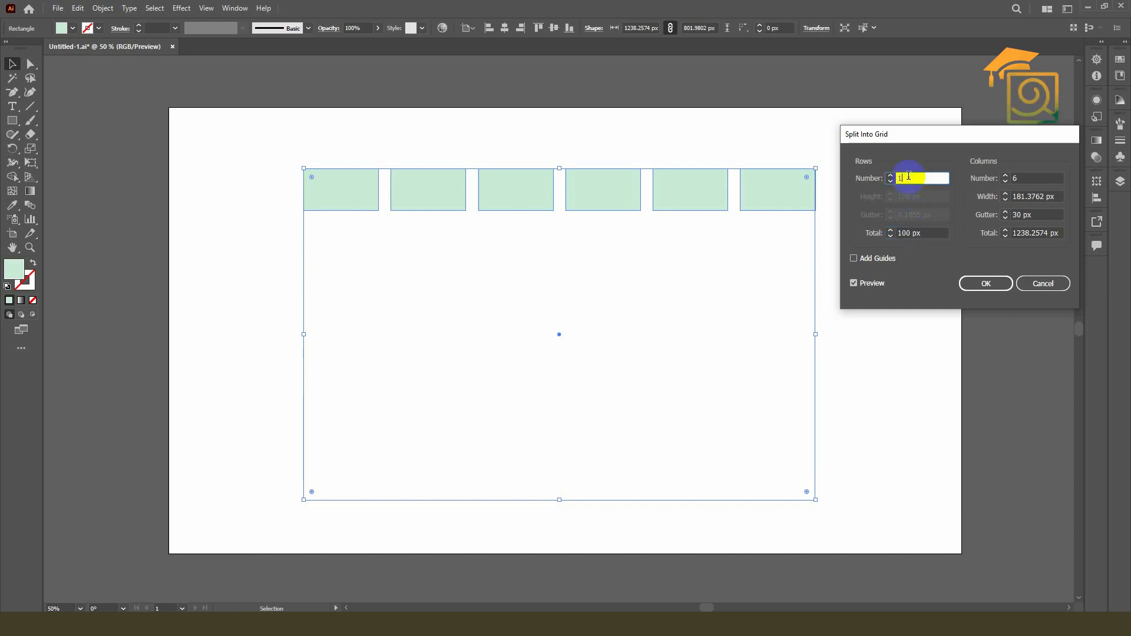
pyautogui.write('81.3')
pyautogui.write('7')
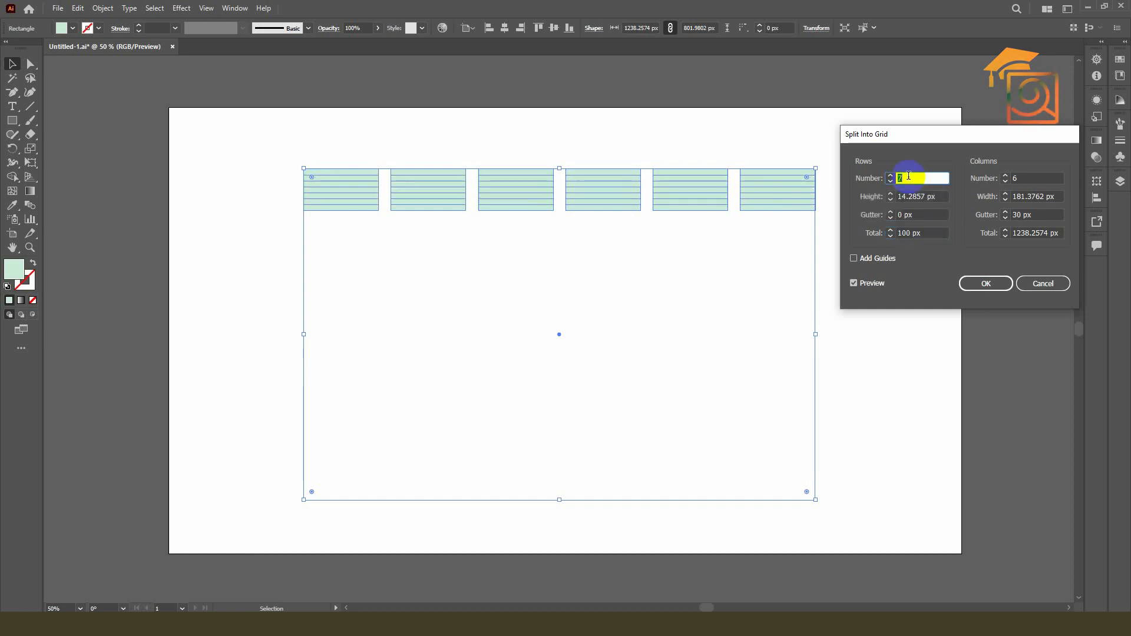
# - Raise the total height of the seven grid rows in small increments to 220 px
pyautogui.doubleClick(928, 233)
pyautogui.press('Up')
pyautogui.press('Up')
pyautogui.press('Up')
pyautogui.press('Up')
pyautogui.press('Up')
pyautogui.press('Up')
pyautogui.press('Up')
pyautogui.press('Up')
pyautogui.press('Up')
pyautogui.press('Up')
pyautogui.press('Up')
pyautogui.press('Up')
pyautogui.press('Up')
pyautogui.press('Up')
pyautogui.press('Up')
pyautogui.press('Up')
pyautogui.press('Up')
pyautogui.press('Up')
pyautogui.press('Up')
pyautogui.press('Up')
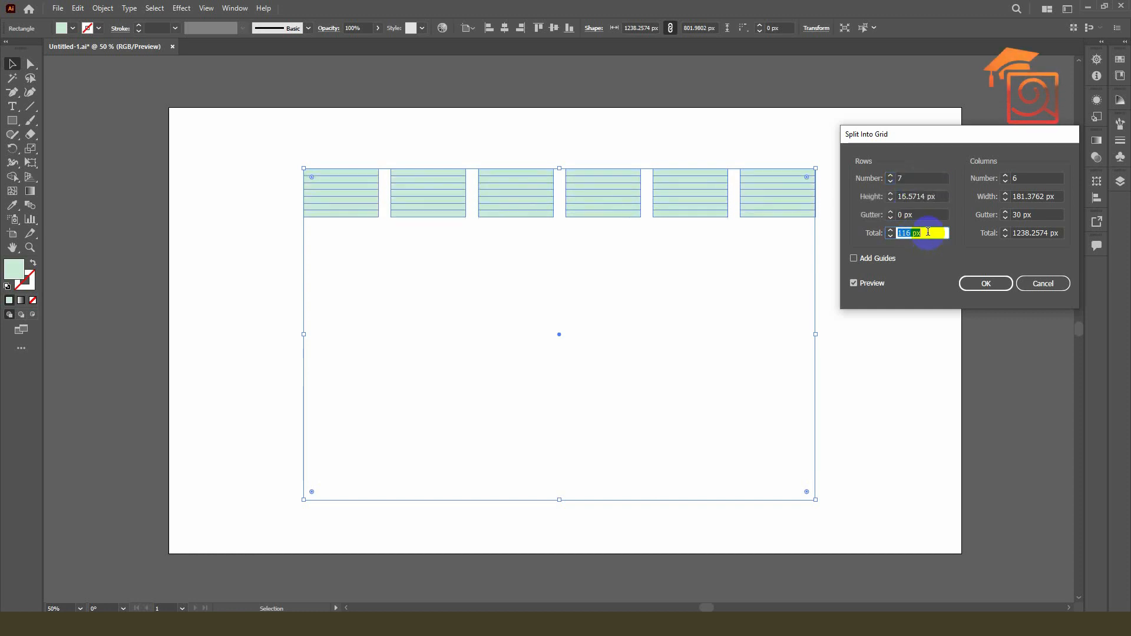
pyautogui.press('Up')
pyautogui.press('Up')
pyautogui.press('Up')
pyautogui.press('Up')
pyautogui.press('Up')
pyautogui.press('Up')
pyautogui.press('Up')
pyautogui.press('Up')
pyautogui.press('Up')
pyautogui.press('Up')
pyautogui.press('Up')
pyautogui.press('Up')
pyautogui.press('Up')
pyautogui.press('Up')
pyautogui.press('Up')
pyautogui.press('Up')
pyautogui.press('Up')
pyautogui.press('Up')
pyautogui.press('Up')
pyautogui.press('Up')
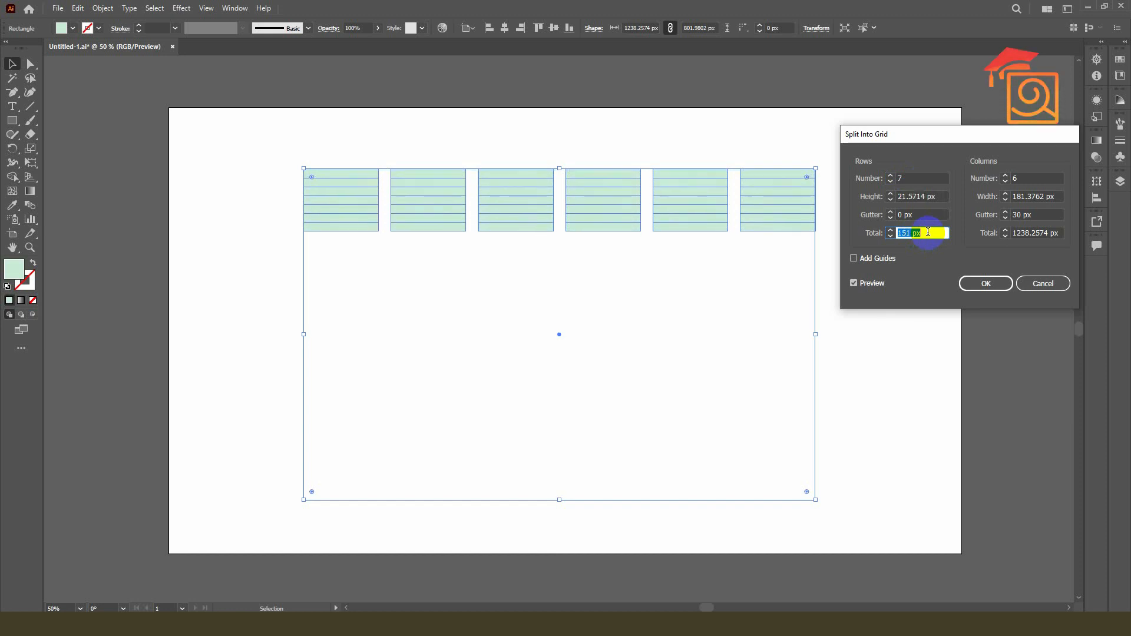
pyautogui.press('Up')
pyautogui.press('Up')
pyautogui.press('Up')
pyautogui.press('Up')
pyautogui.press('Up')
pyautogui.press('Up')
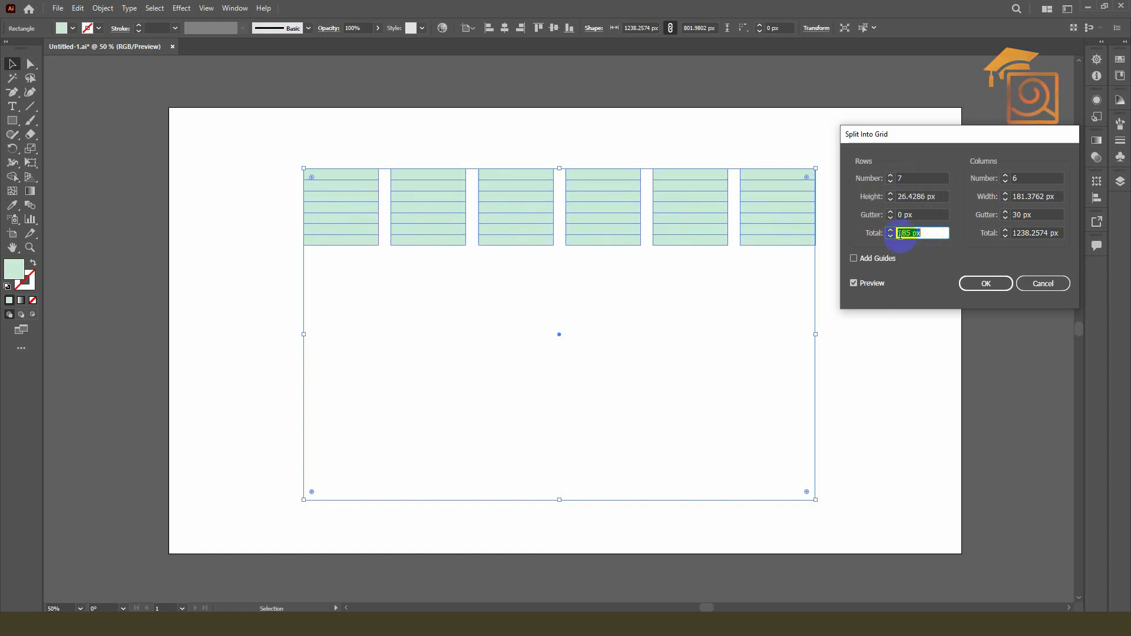
pyautogui.press('Up')
pyautogui.press('Up')
pyautogui.press('Up')
pyautogui.press('Up')
pyautogui.press('Up')
pyautogui.press('Up')
pyautogui.press('Up')
pyautogui.press('Up')
pyautogui.press('Up')
pyautogui.press('Up')
pyautogui.press('Up')
pyautogui.press('Up')
pyautogui.press('Up')
pyautogui.press('Up')
pyautogui.press('Up')
pyautogui.press('Up')
pyautogui.press('Up')
pyautogui.press('Up')
pyautogui.press('Up')
pyautogui.press('Up')
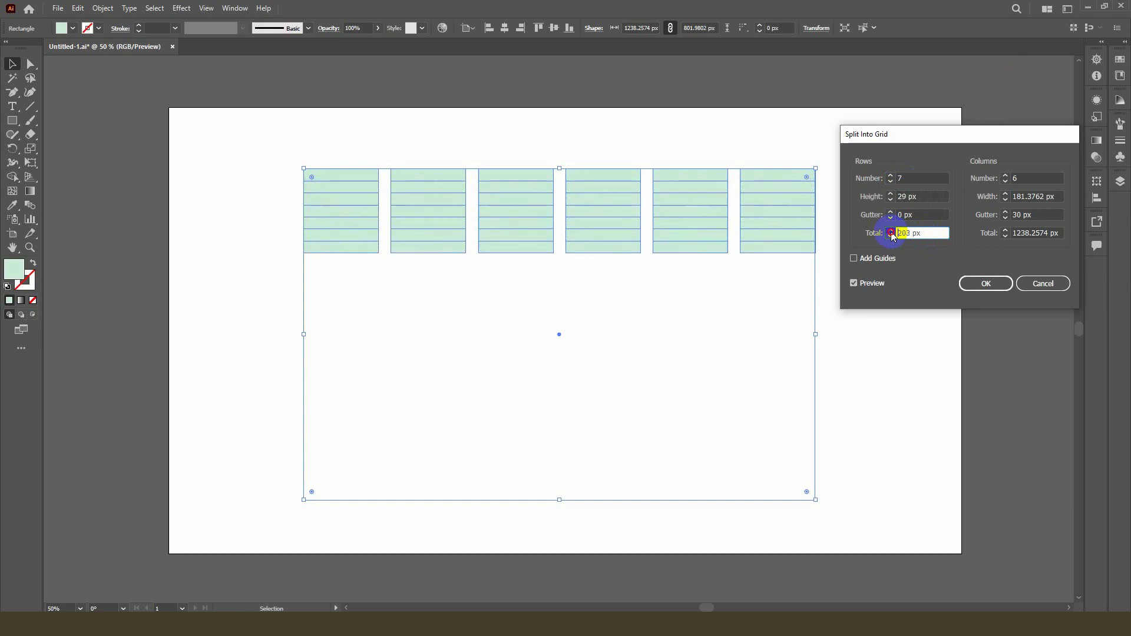
pyautogui.press('Up')
pyautogui.press('Up')
pyautogui.press('Up')
pyautogui.press('Up')
pyautogui.press('Up')
pyautogui.press('Up')
pyautogui.press('Up')
pyautogui.press('Up')
pyautogui.press('Up')
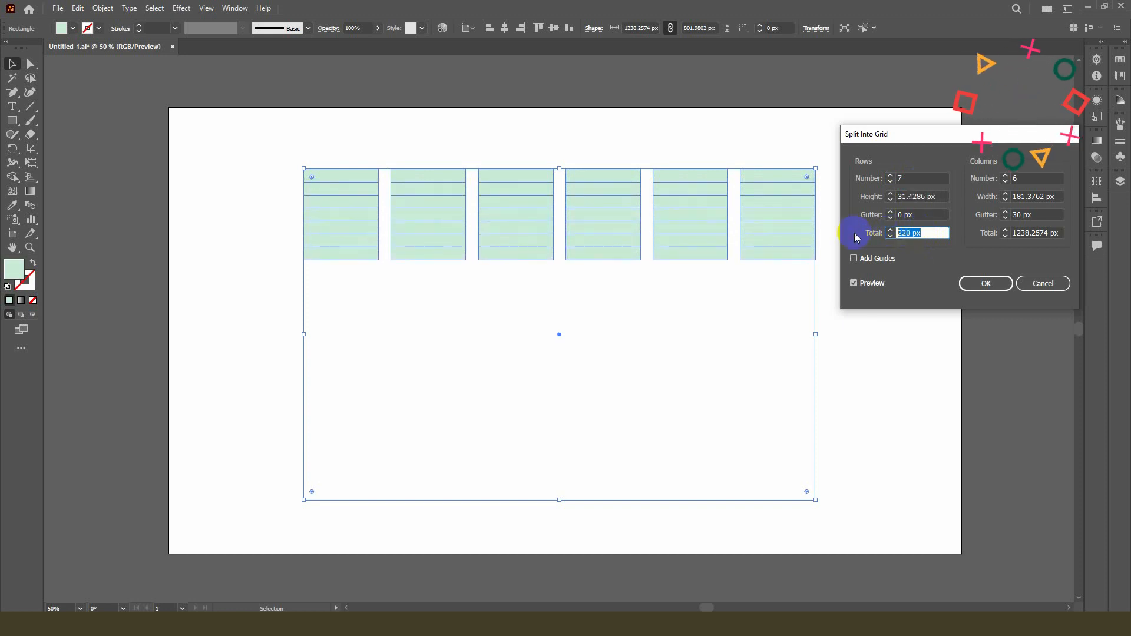
# - Set the total height of the grid rows to 800 px and the gutter between them to 30 px
pyautogui.write('800')
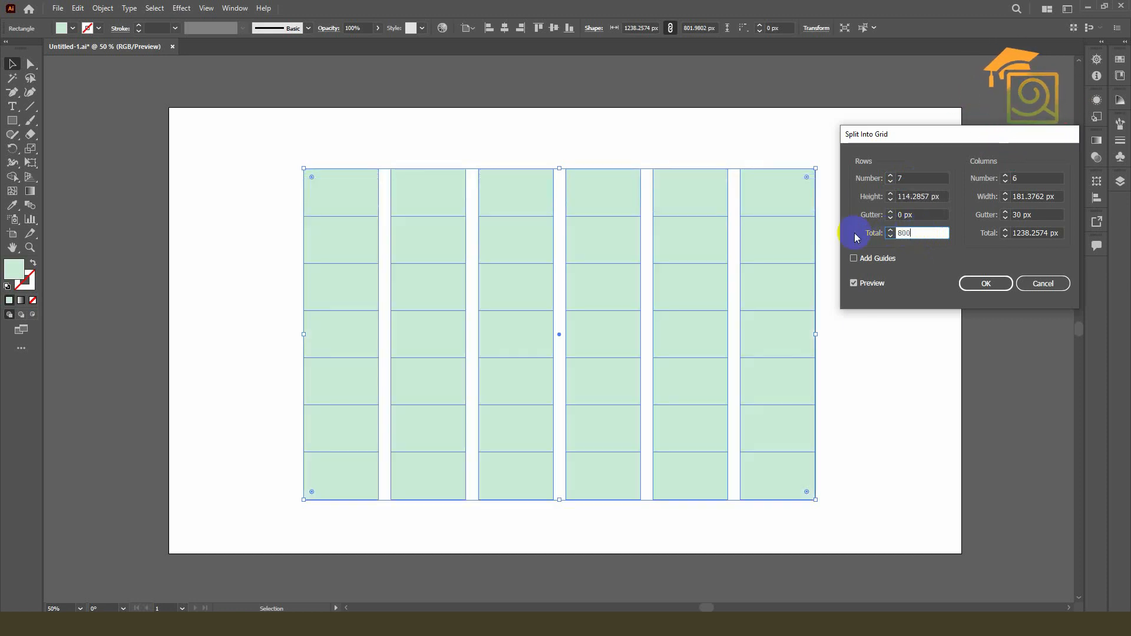
pyautogui.write(' px')
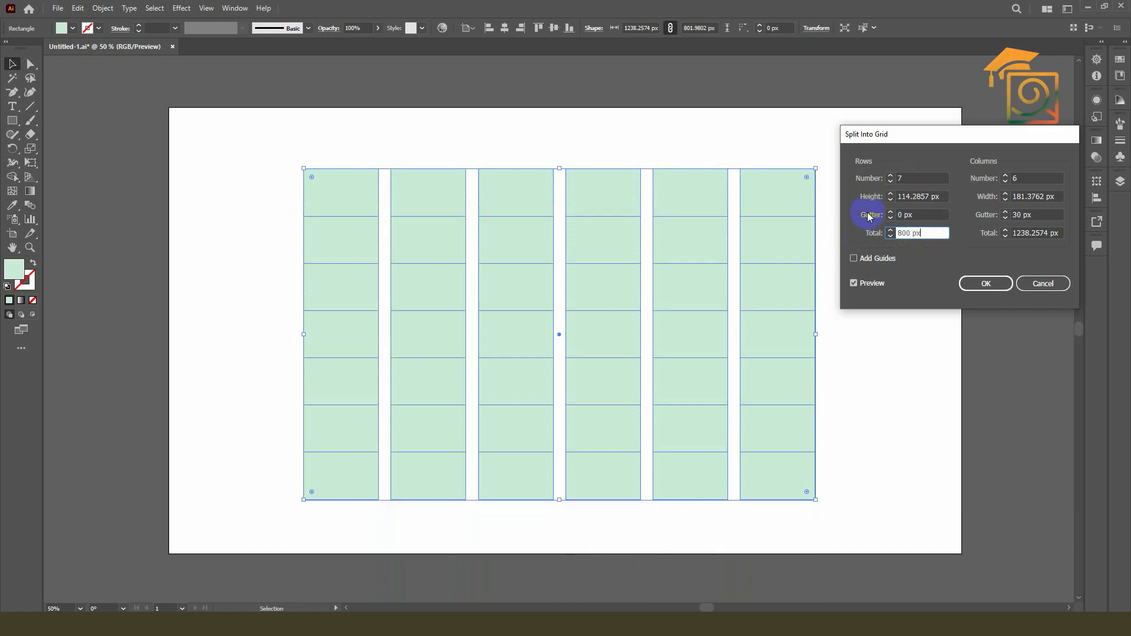
pyautogui.click(925, 214)
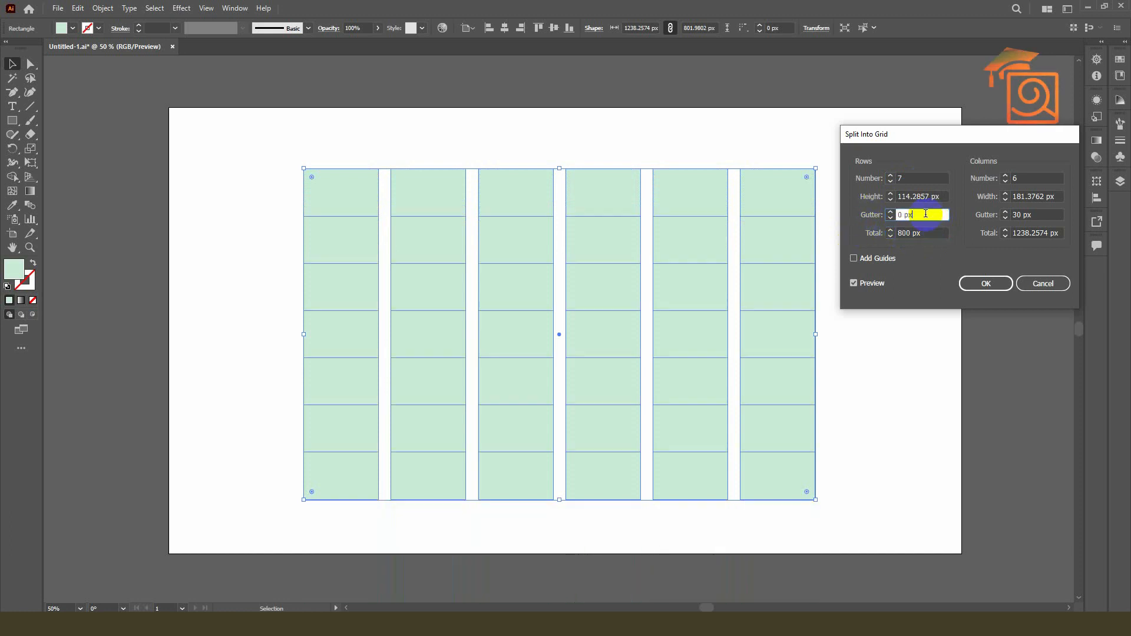
pyautogui.press('Up')
pyautogui.press('Up')
pyautogui.press('Up')
pyautogui.press('Up')
pyautogui.press('Up')
pyautogui.press('Up')
pyautogui.press('Up')
pyautogui.press('Up')
pyautogui.press('Up')
pyautogui.press('Up')
pyautogui.press('Up')
pyautogui.press('Up')
pyautogui.press('Up')
pyautogui.press('Up')
pyautogui.press('Up')
pyautogui.press('Up')
pyautogui.press('Up')
pyautogui.press('Up')
pyautogui.press('Up')
pyautogui.press('Up')
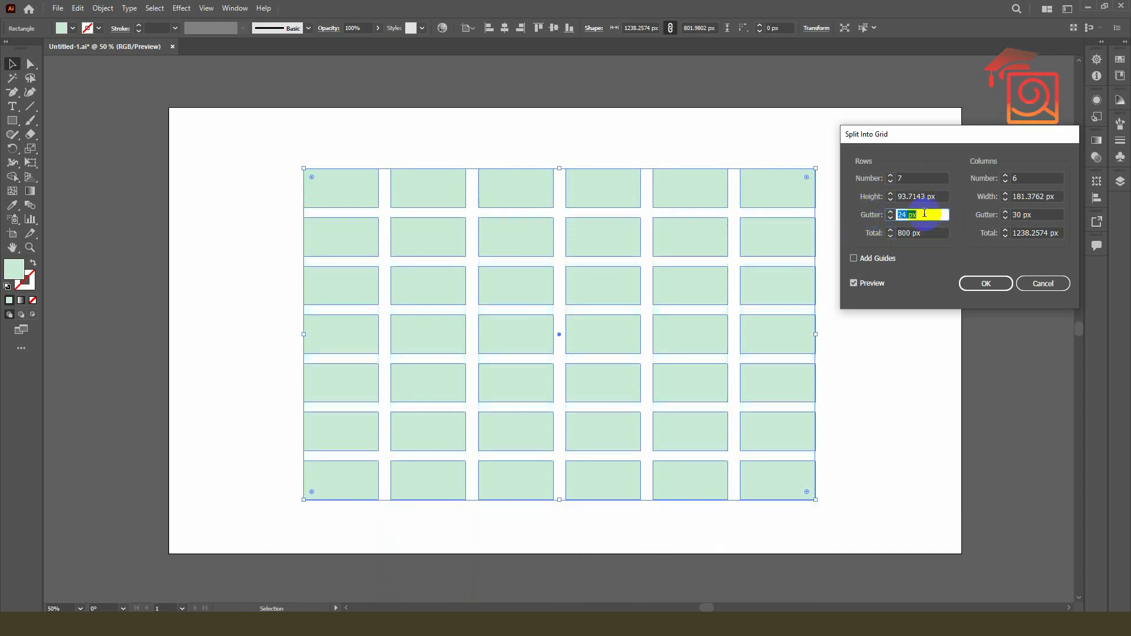
pyautogui.press('Down')
pyautogui.press('Down')
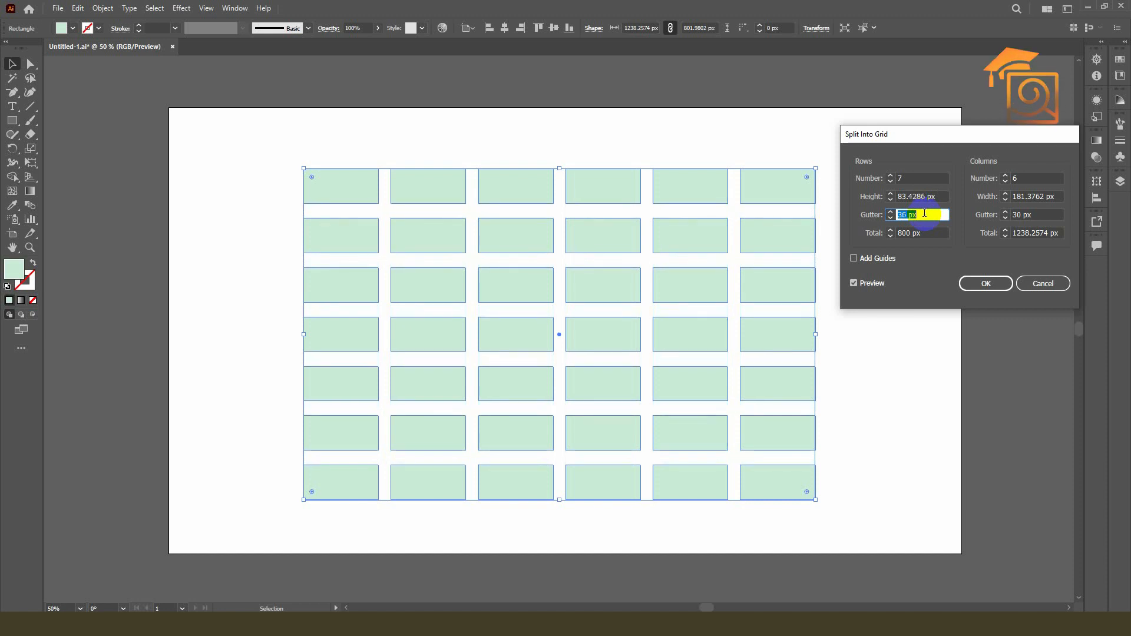
pyautogui.press('Up')
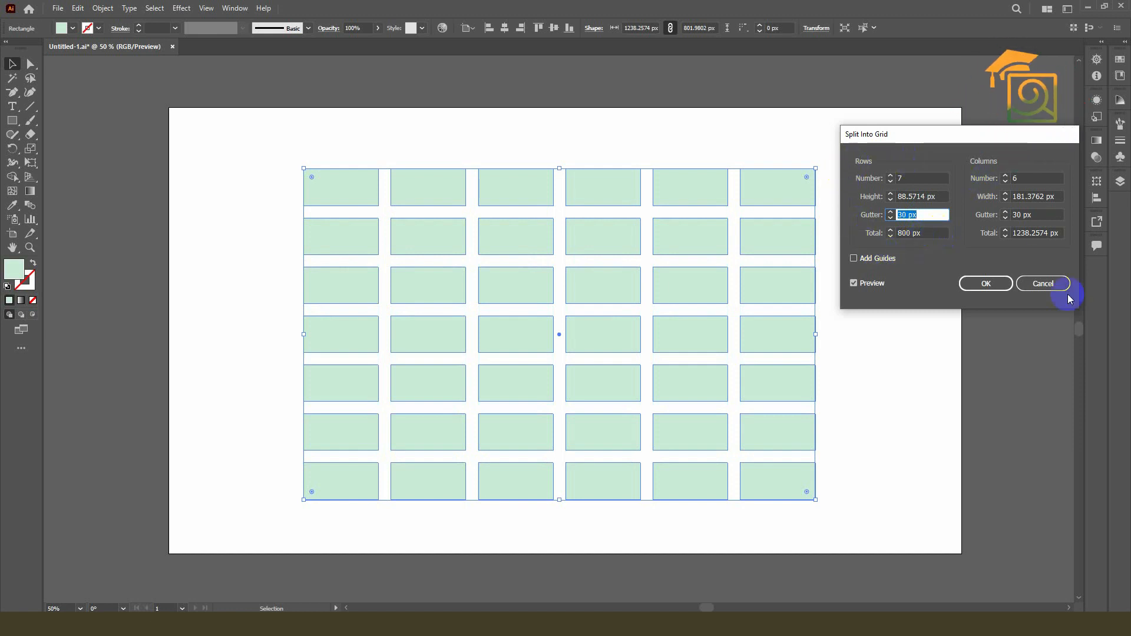
# - Apply the grid split to the light green rectangle and deselect the resulting pieces
pyautogui.click(994, 293)
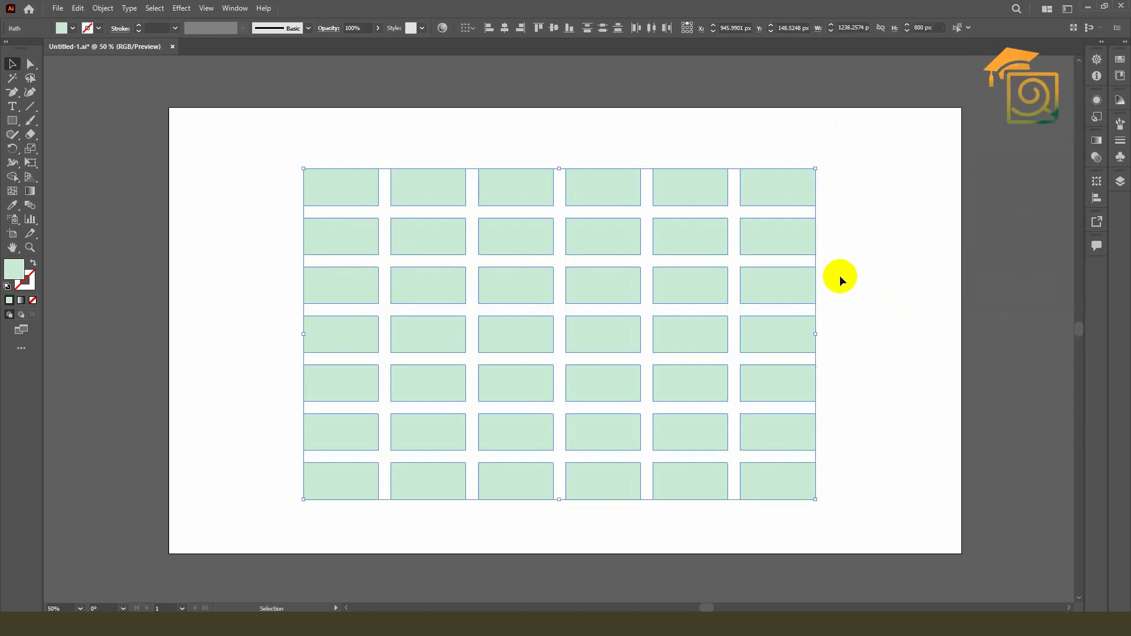
pyautogui.click(239, 148)
pyautogui.click(429, 182)
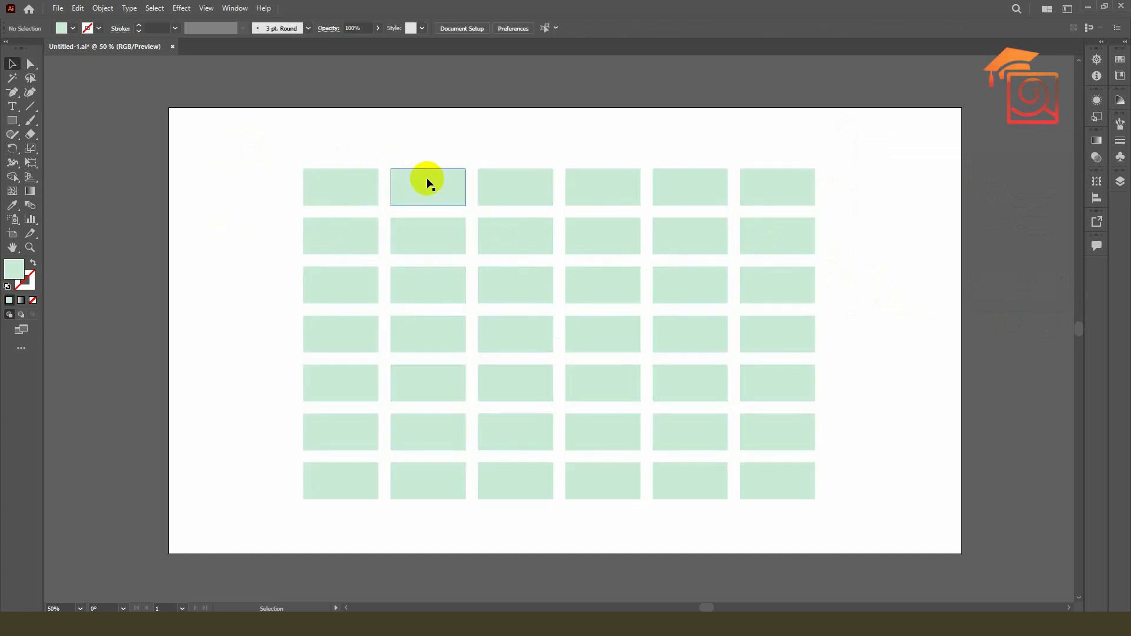
# - Select all the grid rectangles and fill them with a radial gradient running from white in the centre to black
pyautogui.click(495, 184)
pyautogui.click(607, 184)
pyautogui.click(690, 186)
pyautogui.click(804, 198)
pyautogui.moveTo(252, 140); pyautogui.dragTo(843, 535)
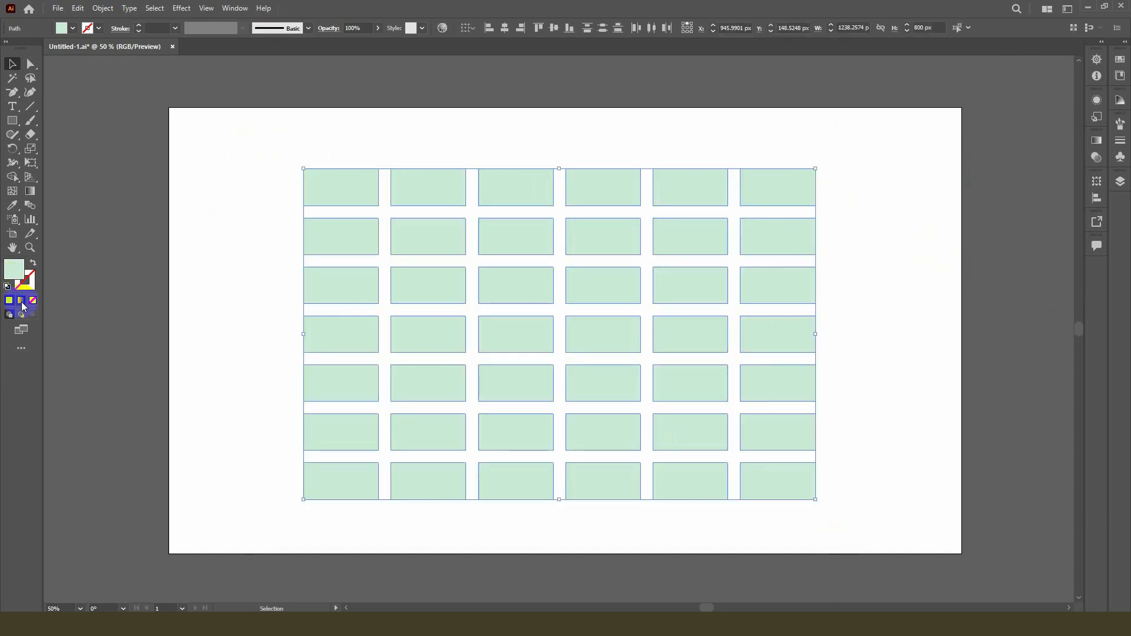
pyautogui.click(22, 301)
pyautogui.click(1021, 154)
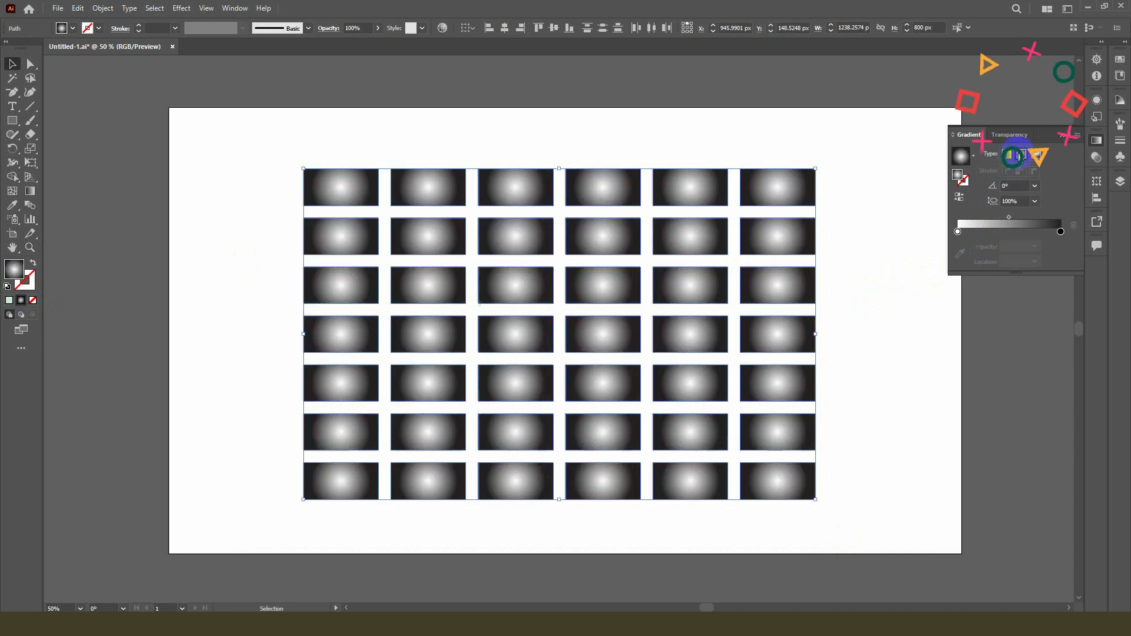
pyautogui.click(966, 205)
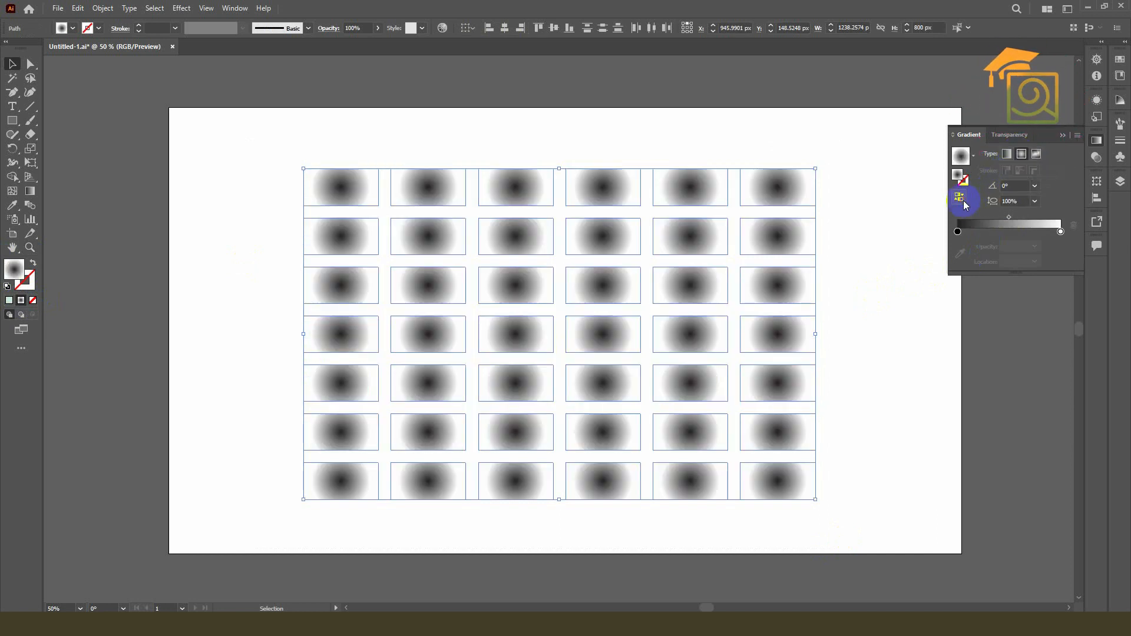
pyautogui.click(966, 206)
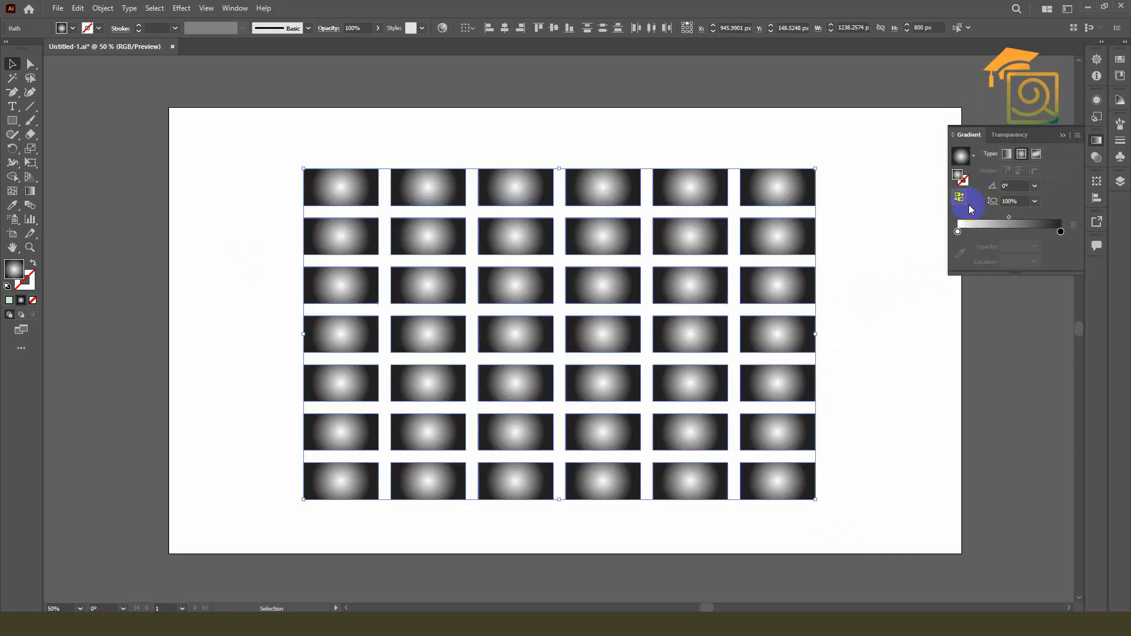
# - Recolour the gradient's black end stop in RGB mode to a light teal of about R 152, G 207, B 207
pyautogui.doubleClick(1060, 232)
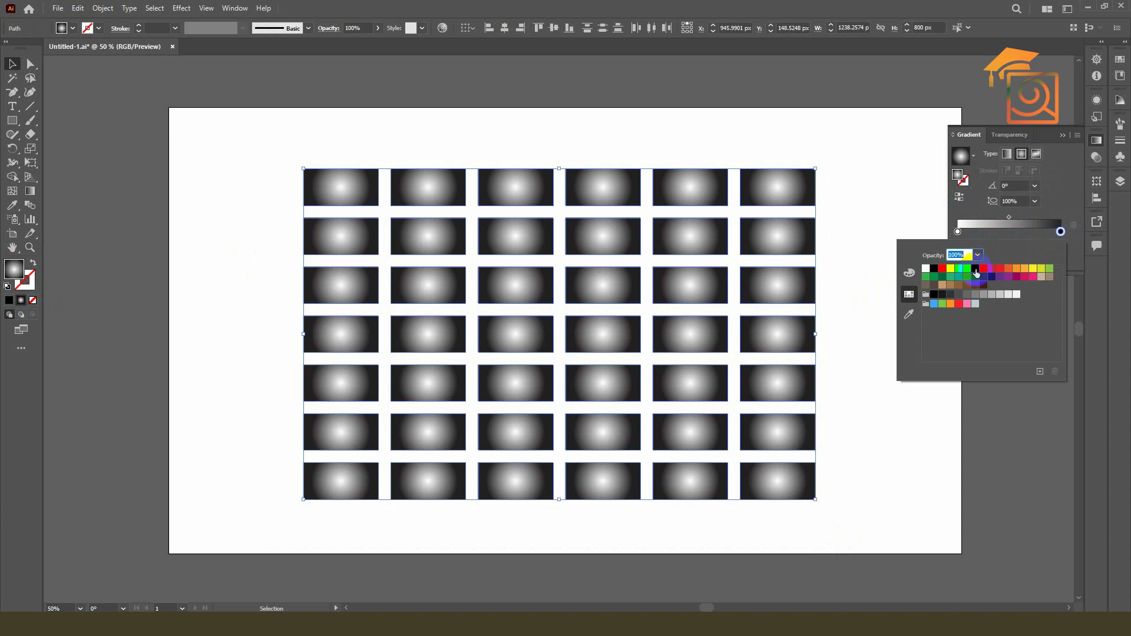
pyautogui.click(908, 276)
pyautogui.click(909, 294)
pyautogui.click(909, 272)
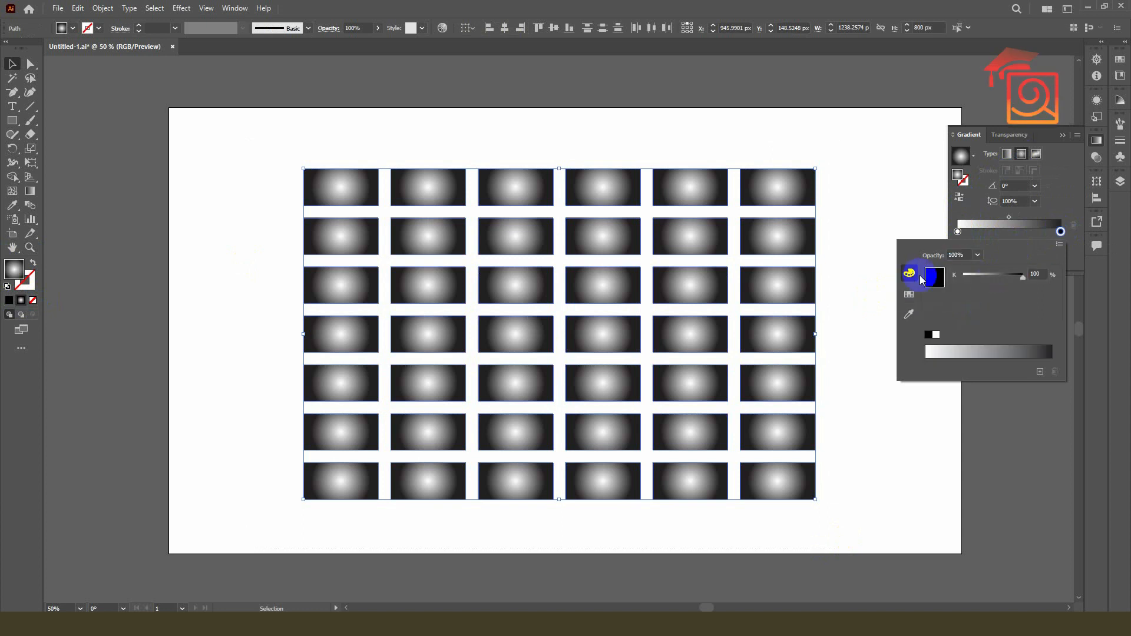
pyautogui.moveTo(1022, 277); pyautogui.dragTo(973, 277)
pyautogui.click(1059, 244)
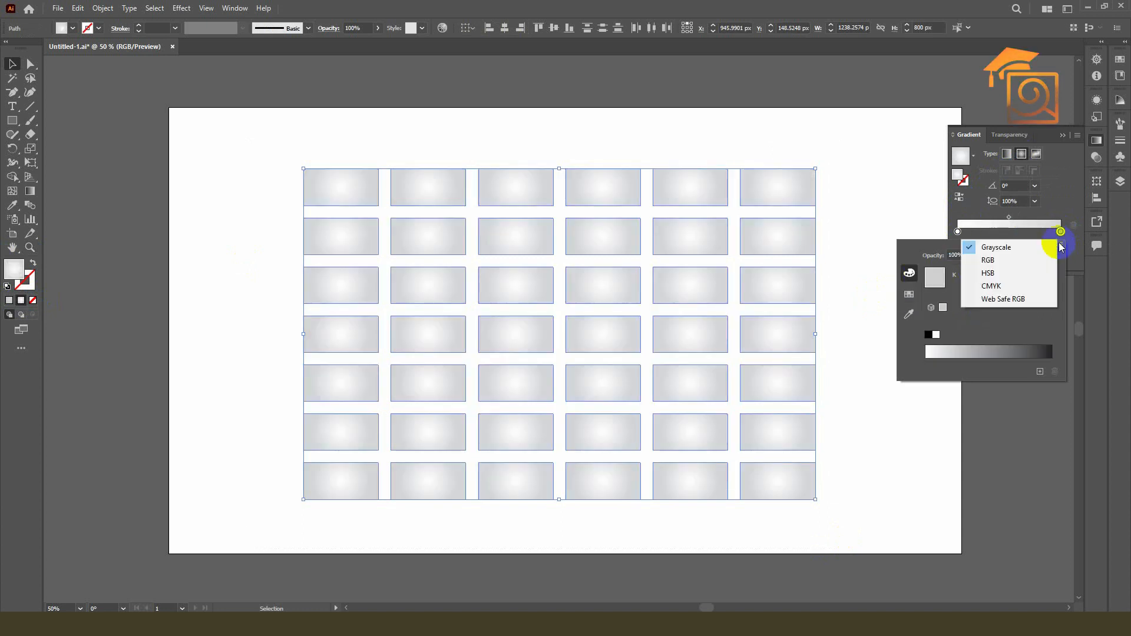
pyautogui.click(989, 261)
pyautogui.moveTo(1011, 276); pyautogui.dragTo(1000, 281)
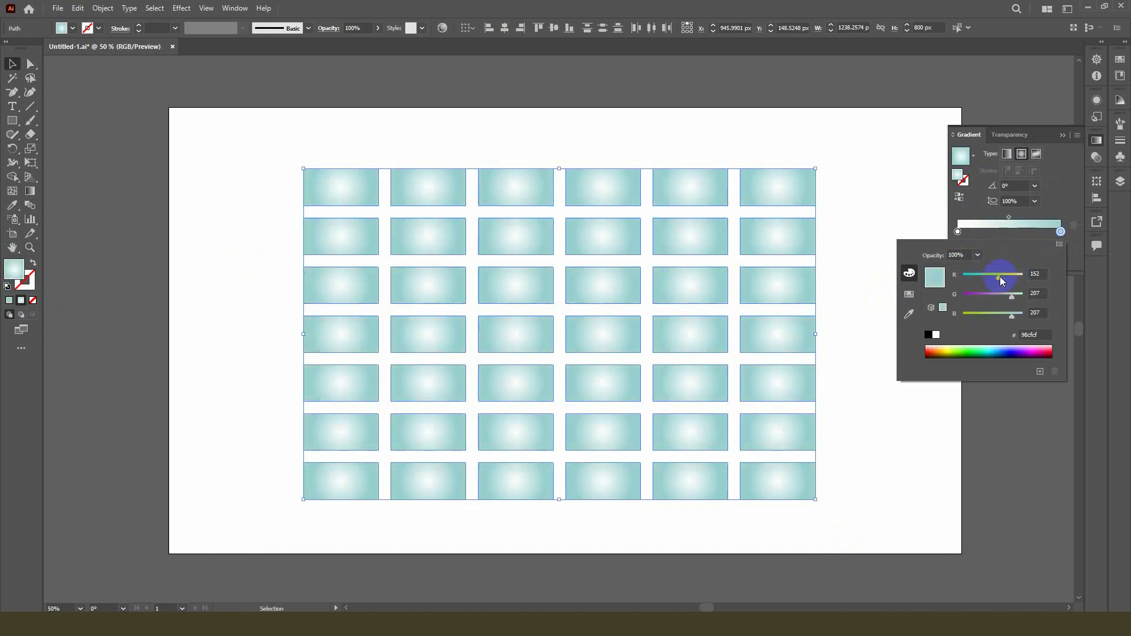
# - Shift the gradient midpoint to about 47.2%, then deselect the rectangles and put the gradient settings away
pyautogui.click(1007, 223)
pyautogui.moveTo(1008, 217)
pyautogui.mouseDown()
pyautogui.moveTo(1035, 213)
pyautogui.moveTo(998, 215)
pyautogui.moveTo(1008, 218)
pyautogui.mouseUp()
pyautogui.click(896, 260)
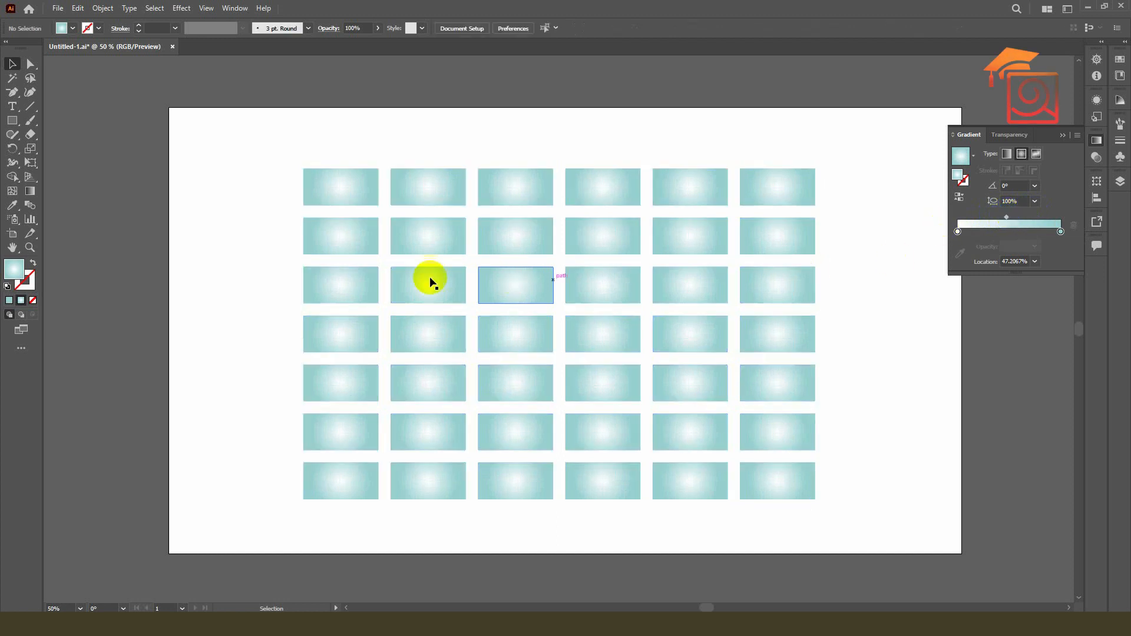
pyautogui.scroll(-3, 407, 275)
pyautogui.scroll(2, 315, 268)
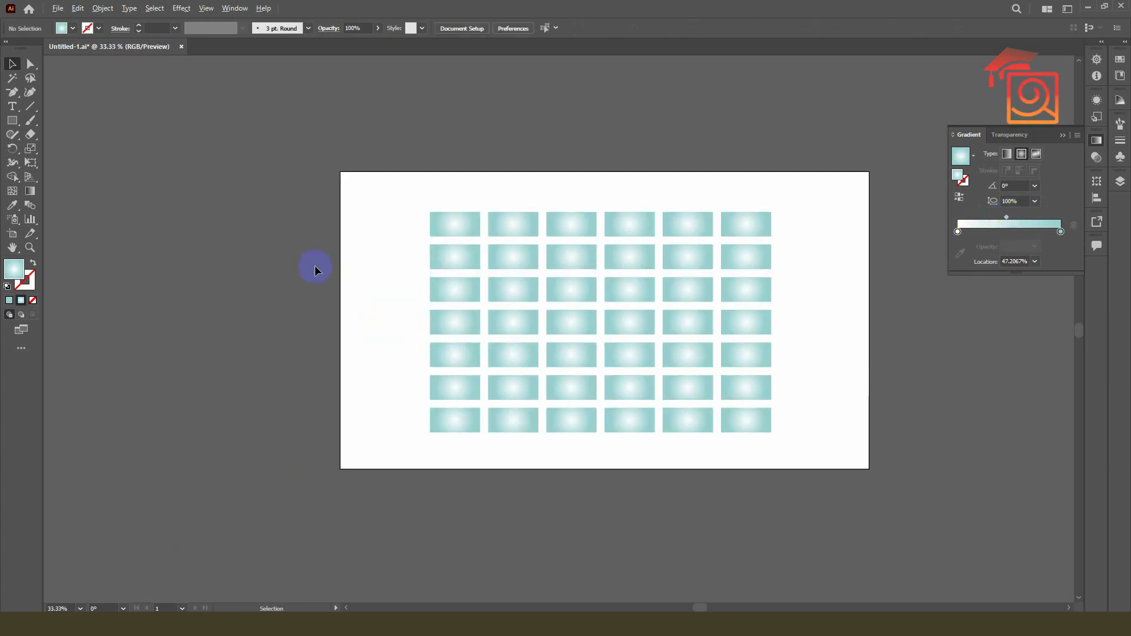
pyautogui.click(1064, 136)
pyautogui.scroll(1, 720, 272)
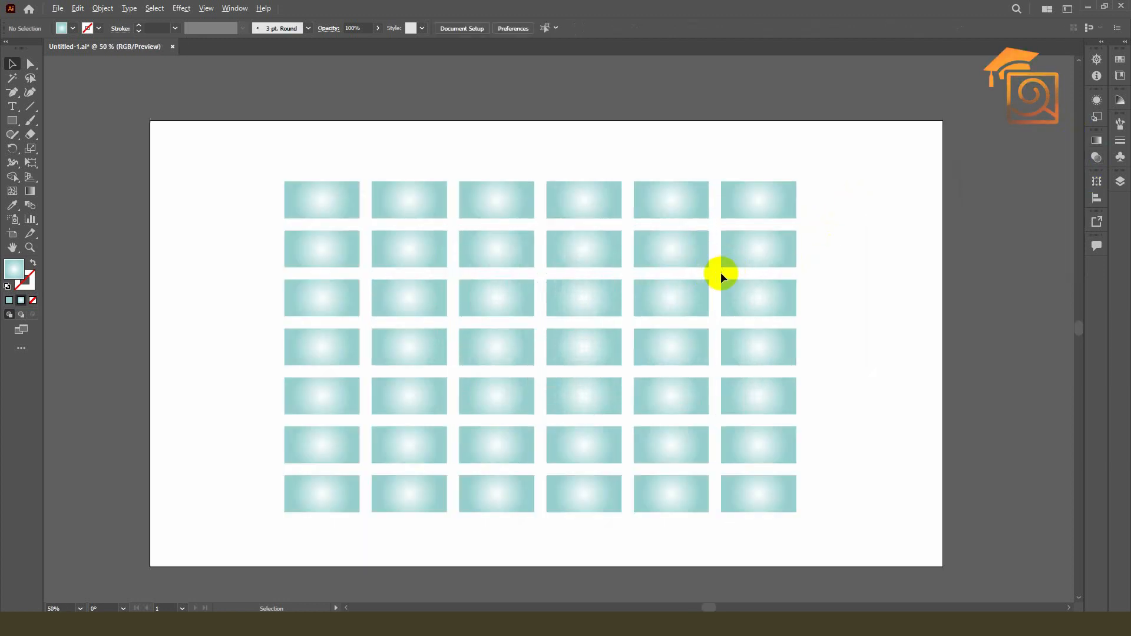
# - Add a 36 pt text list beside the grid's upper-left corner with SUN and 01 to 06 on separate lines
pyautogui.click(12, 106)
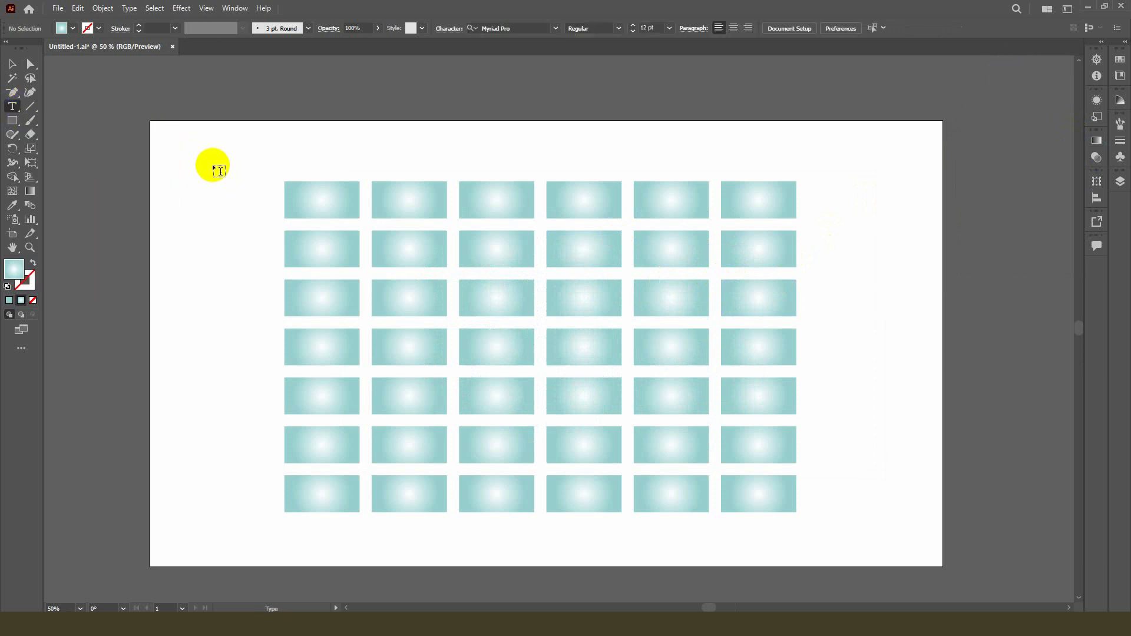
pyautogui.click(212, 164)
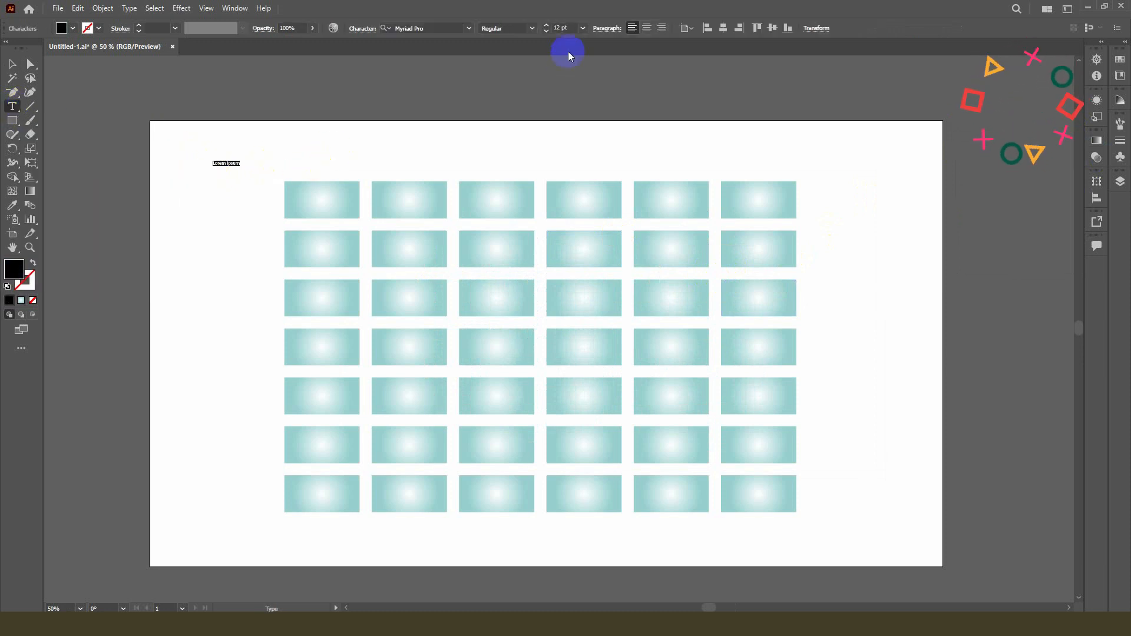
pyautogui.click(583, 28)
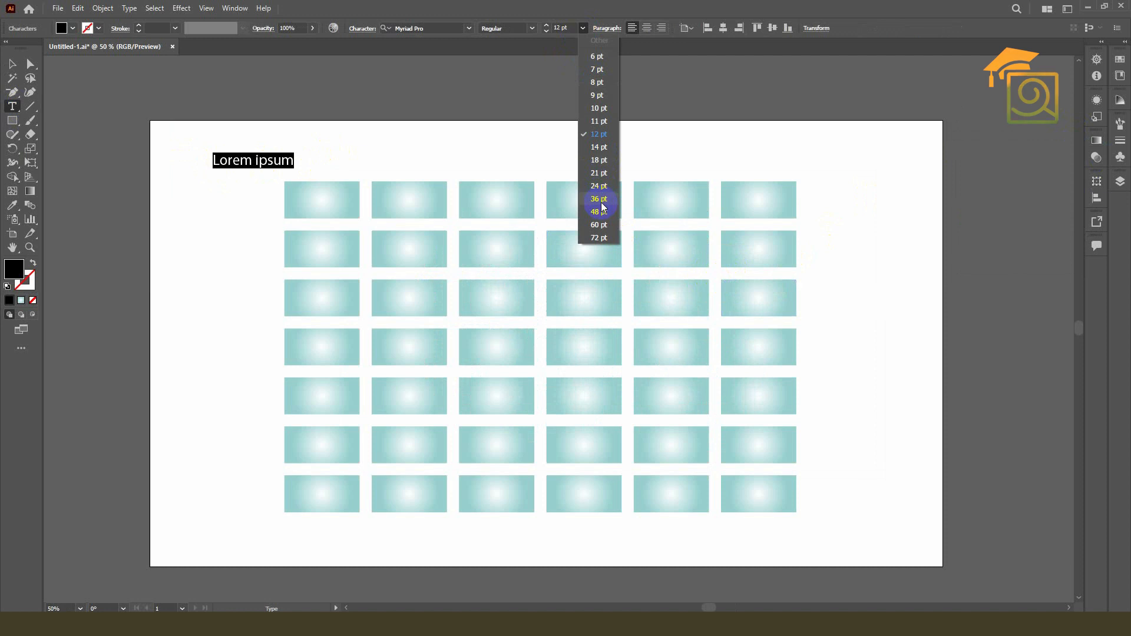
pyautogui.click(601, 203)
pyautogui.write('SUN')
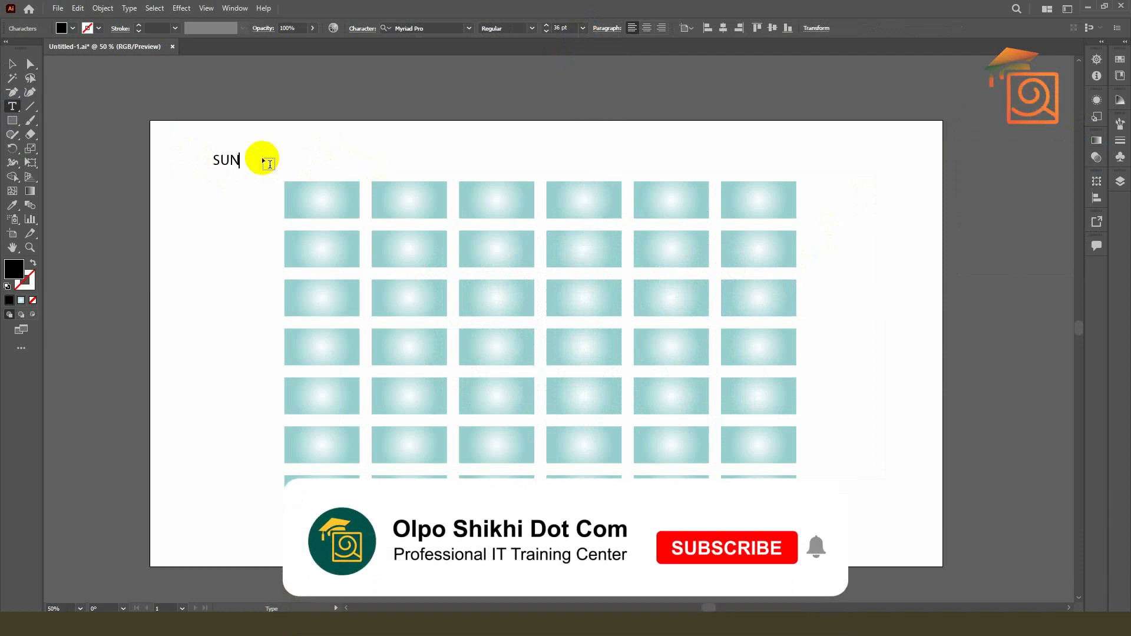
pyautogui.press('Return')
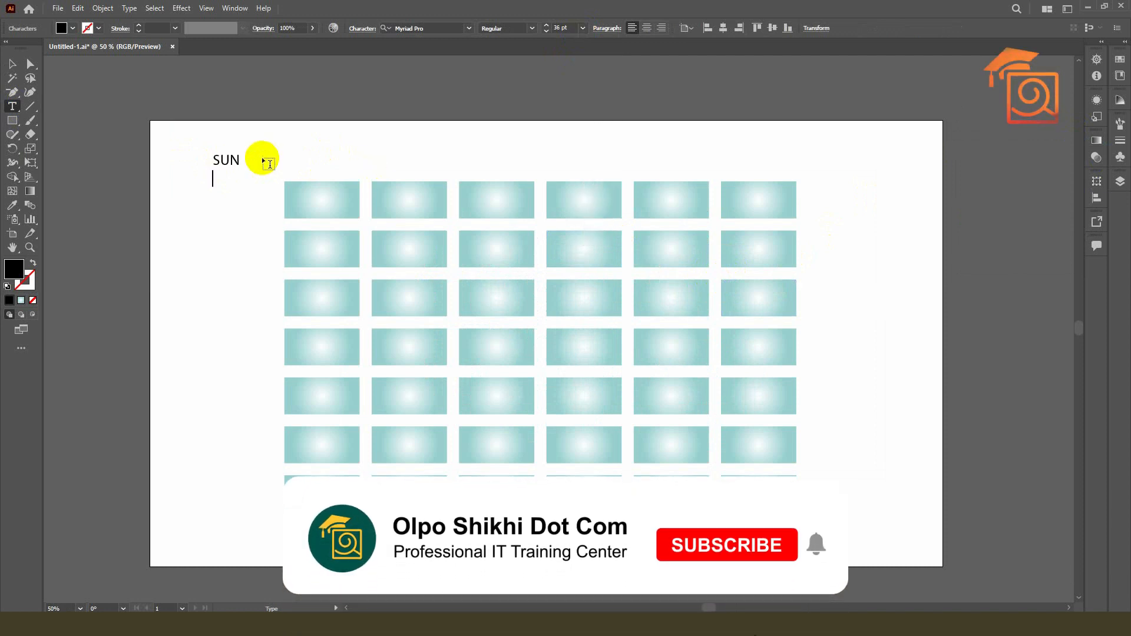
pyautogui.write('01')
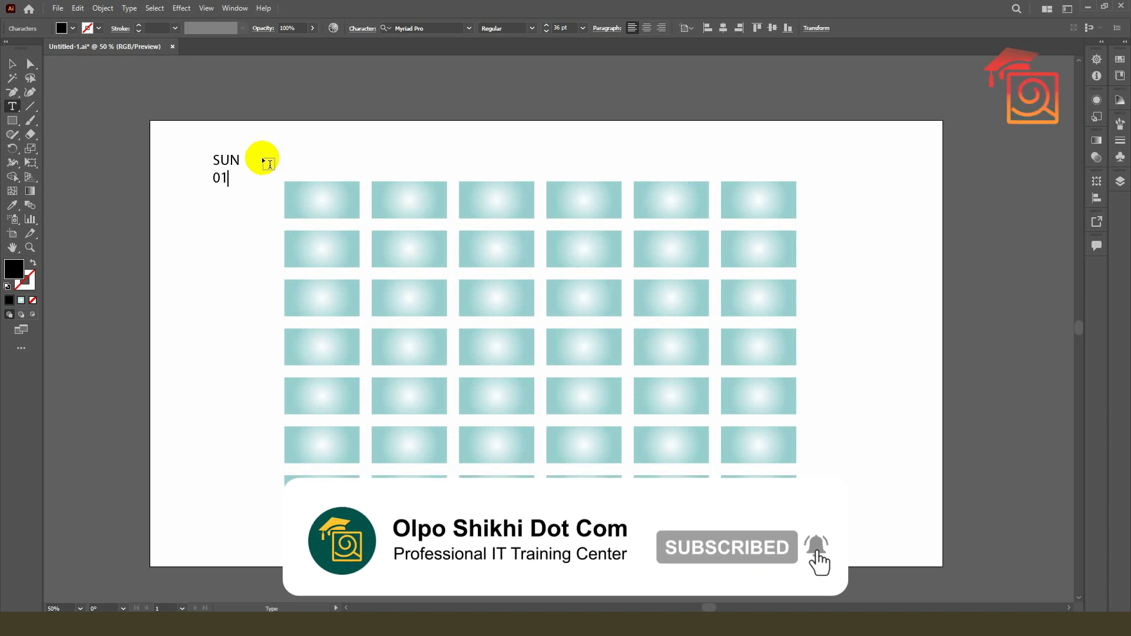
pyautogui.press('Return')
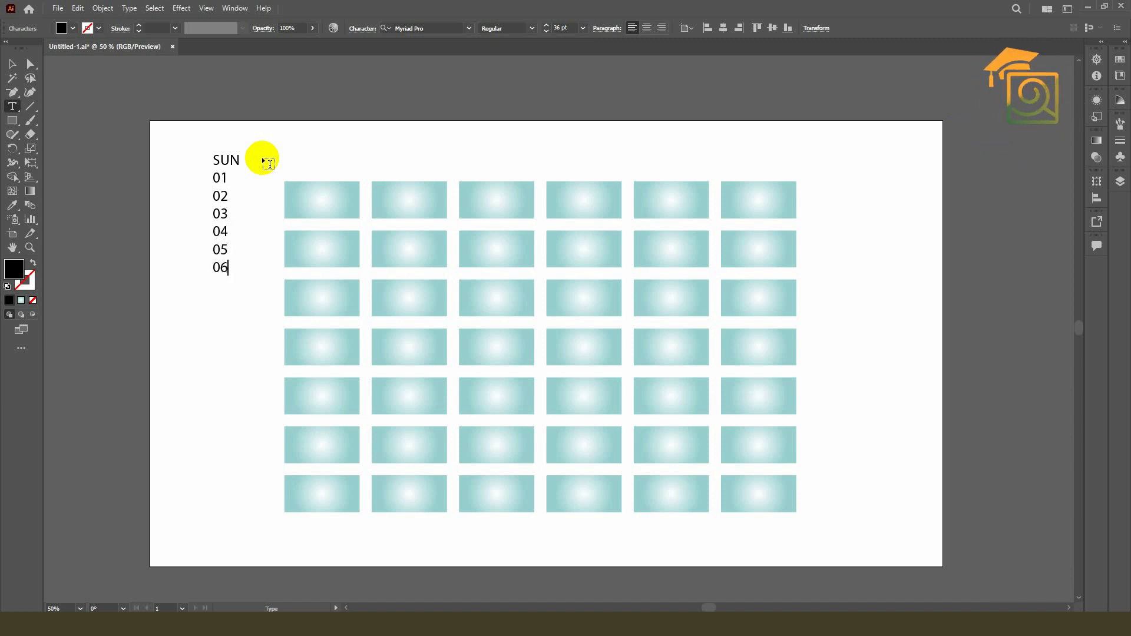
pyautogui.press('Escape')
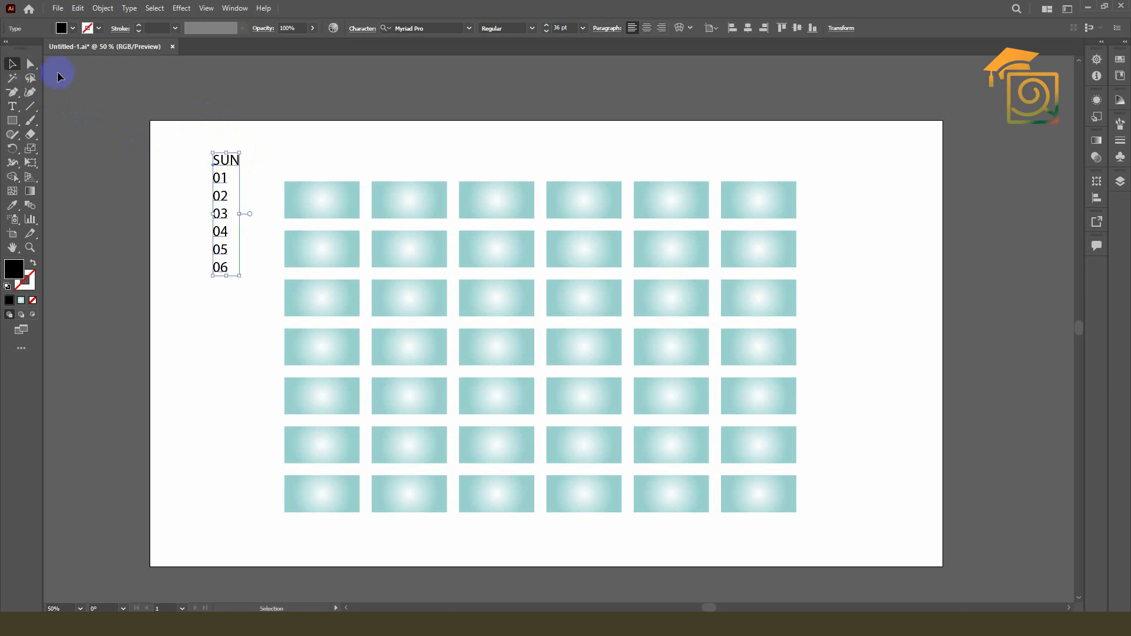
# - Make the text list bold and centre-aligned, and move it so SUN sits in the first column's top rectangle
pyautogui.click(531, 28)
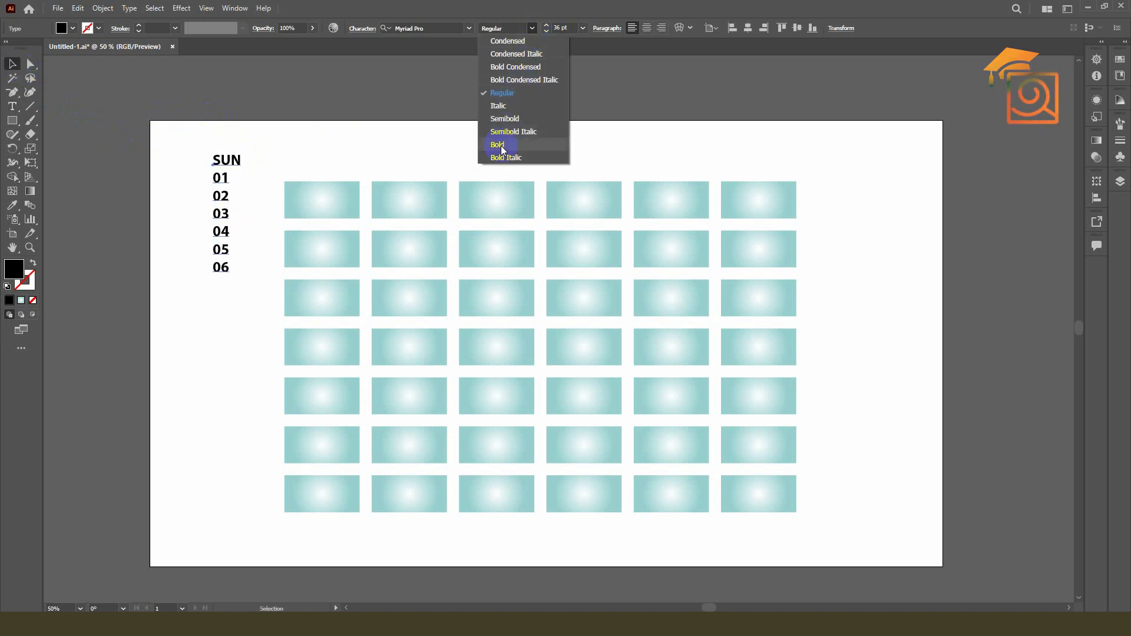
pyautogui.click(514, 138)
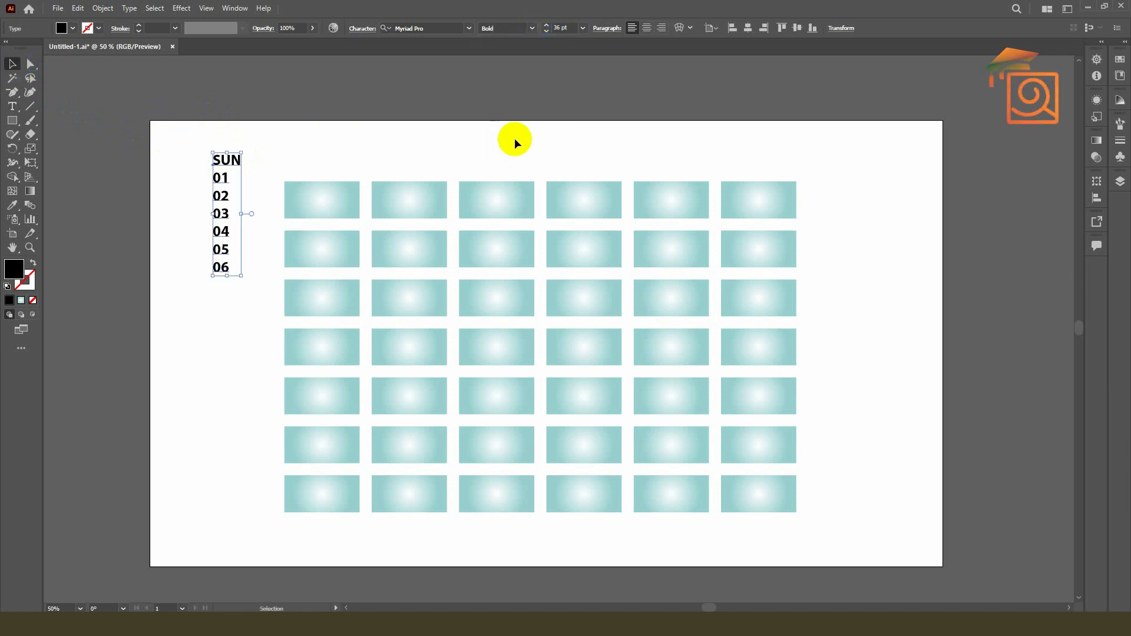
pyautogui.click(647, 28)
pyautogui.moveTo(214, 161); pyautogui.dragTo(324, 201)
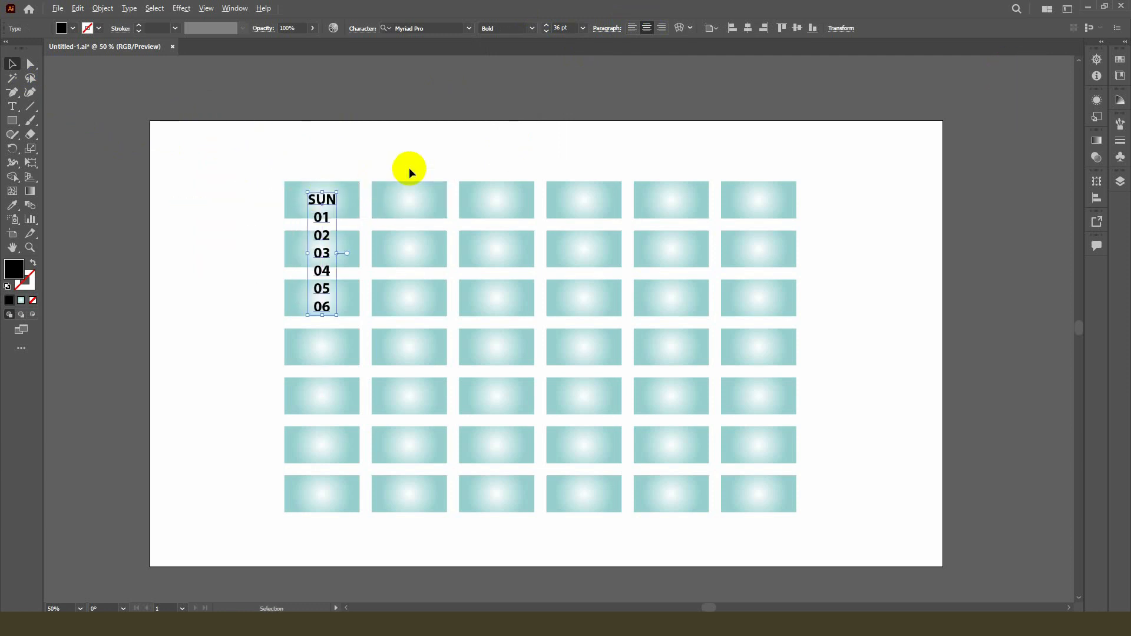
# - Increase the text list's line spacing until each of its seven lines sits in its own rectangle
pyautogui.hotkey('alt', 'Down')
pyautogui.hotkey('alt', 'Down')
pyautogui.hotkey('alt', 'Down')
pyautogui.hotkey('alt', 'Down')
pyautogui.hotkey('alt', 'Down')
pyautogui.hotkey('alt', 'Down')
pyautogui.hotkey('alt', 'Down')
pyautogui.hotkey('alt', 'Down')
pyautogui.hotkey('alt', 'Down')
pyautogui.hotkey('alt', 'Down')
pyautogui.hotkey('alt', 'Down')
pyautogui.hotkey('alt', 'Down')
pyautogui.hotkey('alt', 'Down')
pyautogui.hotkey('alt', 'Down')
pyautogui.hotkey('alt', 'Down')
pyautogui.hotkey('alt', 'Down')
pyautogui.hotkey('alt', 'Down')
pyautogui.hotkey('alt', 'Down')
pyautogui.hotkey('alt', 'Down')
pyautogui.hotkey('alt', 'Down')
pyautogui.hotkey('alt', 'Down')
pyautogui.hotkey('alt', 'Down')
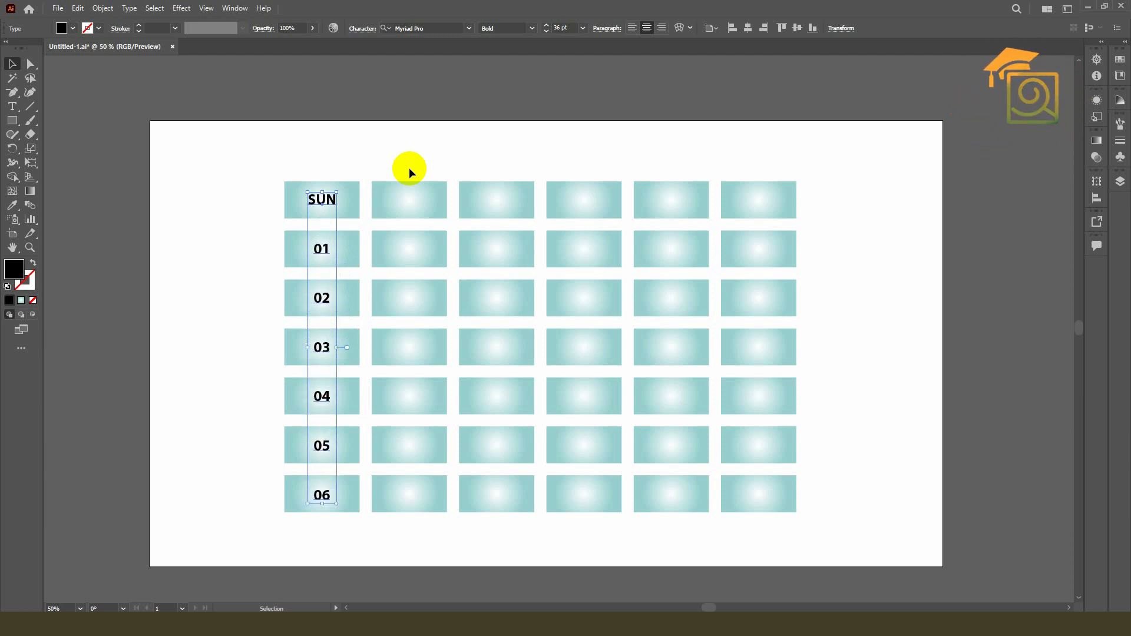
# - Copy the SUN text column into the other five grid columns at equal spacing
pyautogui.moveTo(328, 198); pyautogui.dragTo(501, 204)
pyautogui.hotkey('ctrl', 'd')
pyautogui.hotkey('ctrl', 'd')
pyautogui.hotkey('ctrl', 'd')
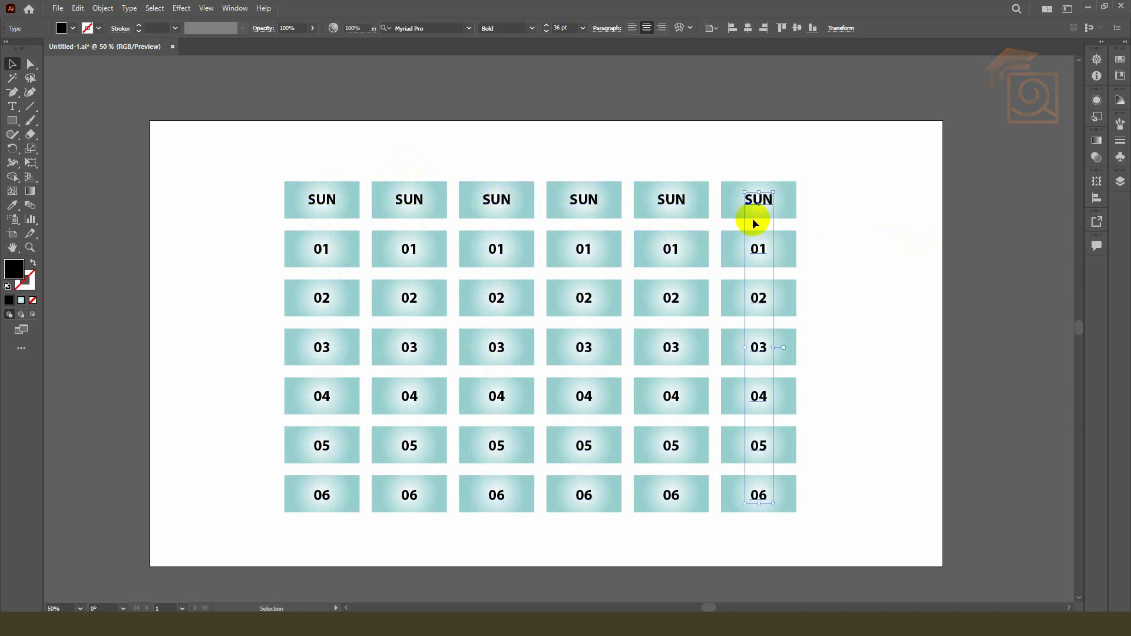
pyautogui.click(753, 222)
# - Change the second column's heading to MON and the third column's to TUE, keeping the numbers on their own lines
pyautogui.click(409, 199)
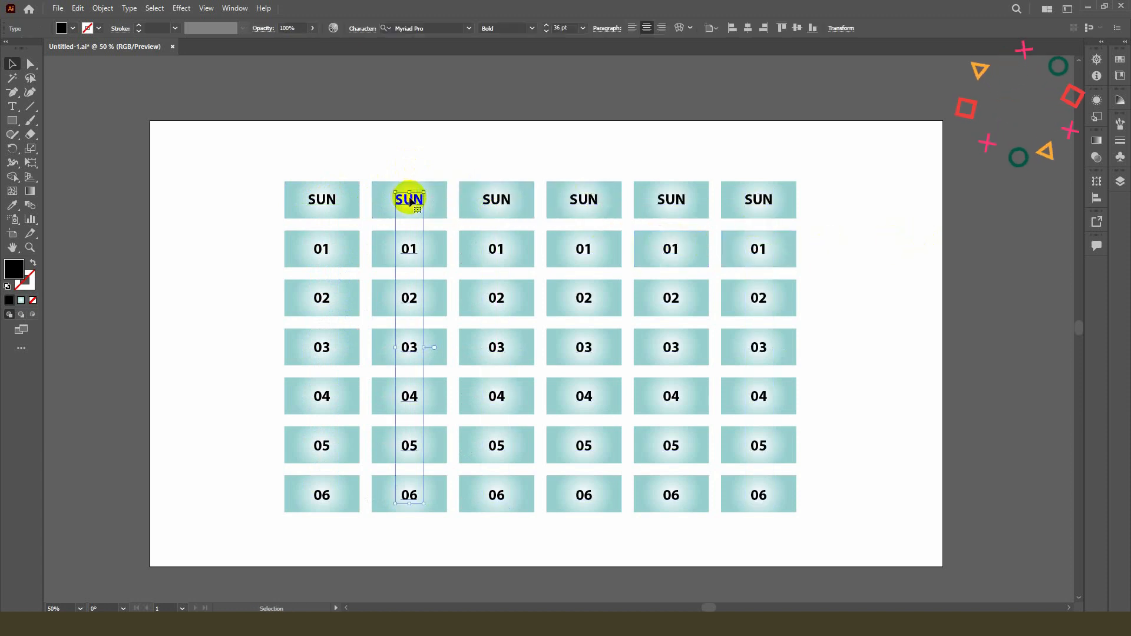
pyautogui.doubleClick(410, 201)
pyautogui.write('MON')
pyautogui.press('Delete')
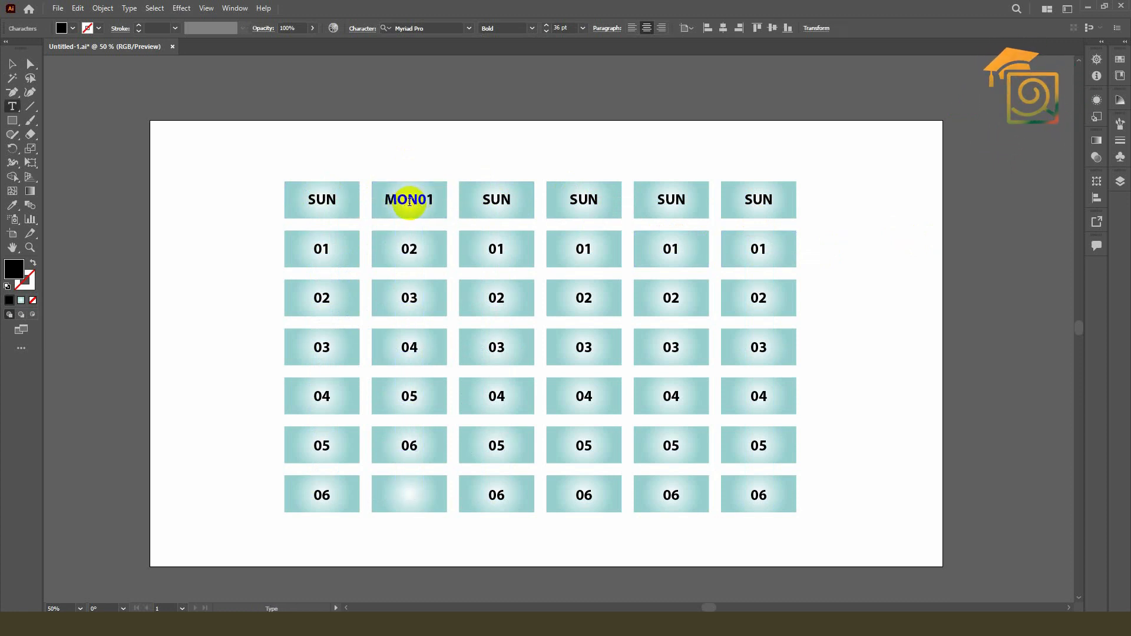
pyautogui.press('Return')
pyautogui.doubleClick(485, 198)
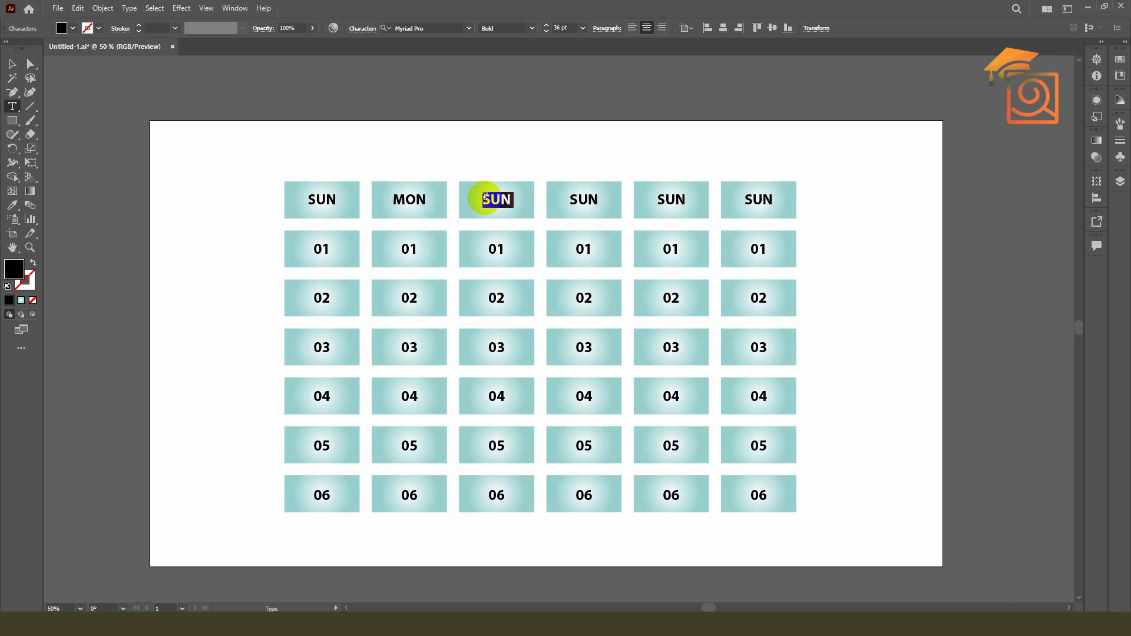
pyautogui.write('TUE')
pyautogui.press('Delete')
pyautogui.press('Return')
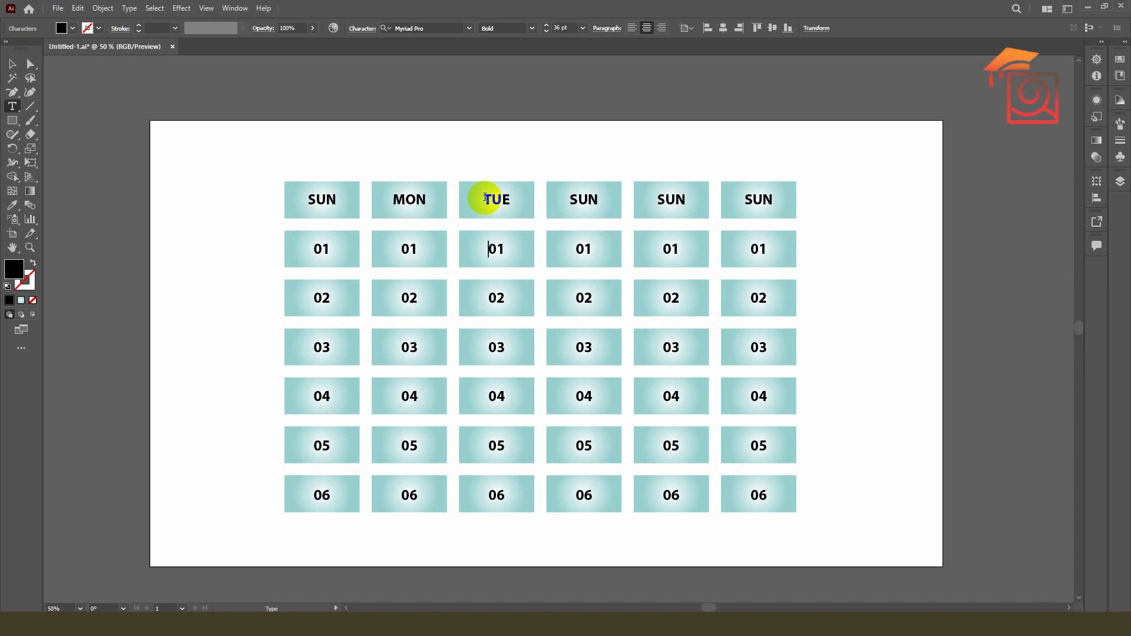
# - Change the fourth column's heading to WED, keeping 01 on the line below
pyautogui.doubleClick(583, 199)
pyautogui.write('W')
pyautogui.press('Delete')
pyautogui.write('D')
pyautogui.press('BackSpace')
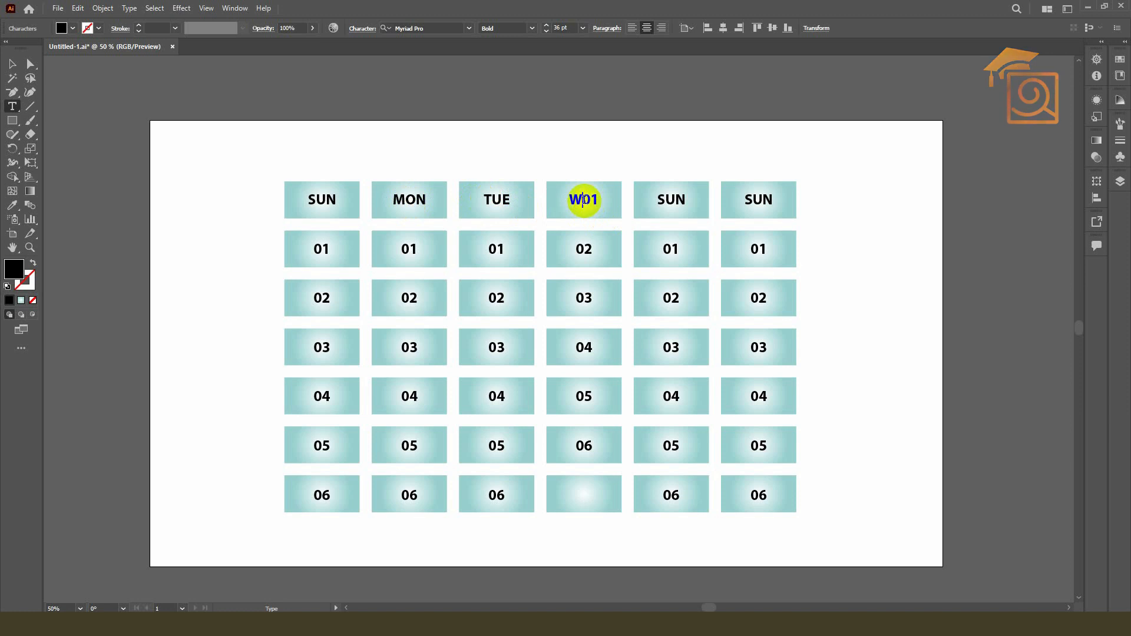
pyautogui.write('ED')
pyautogui.press('Return')
# - Change the fifth column's heading to THU and the sixth column's to FRI, then finish text editing
pyautogui.doubleClick(671, 200)
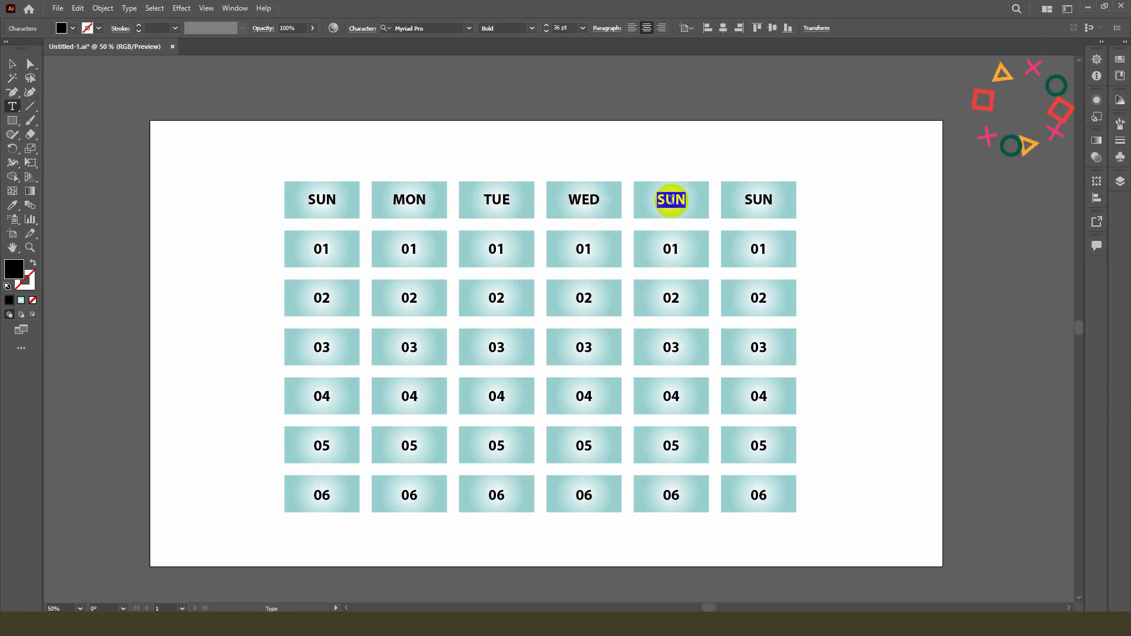
pyautogui.write('T')
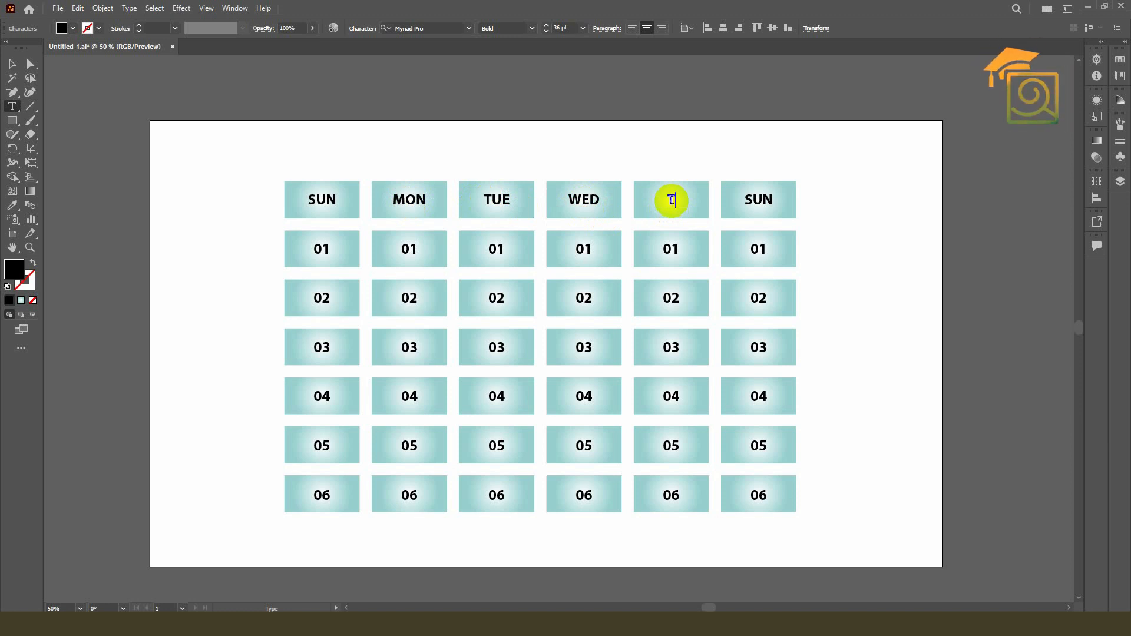
pyautogui.write('HU')
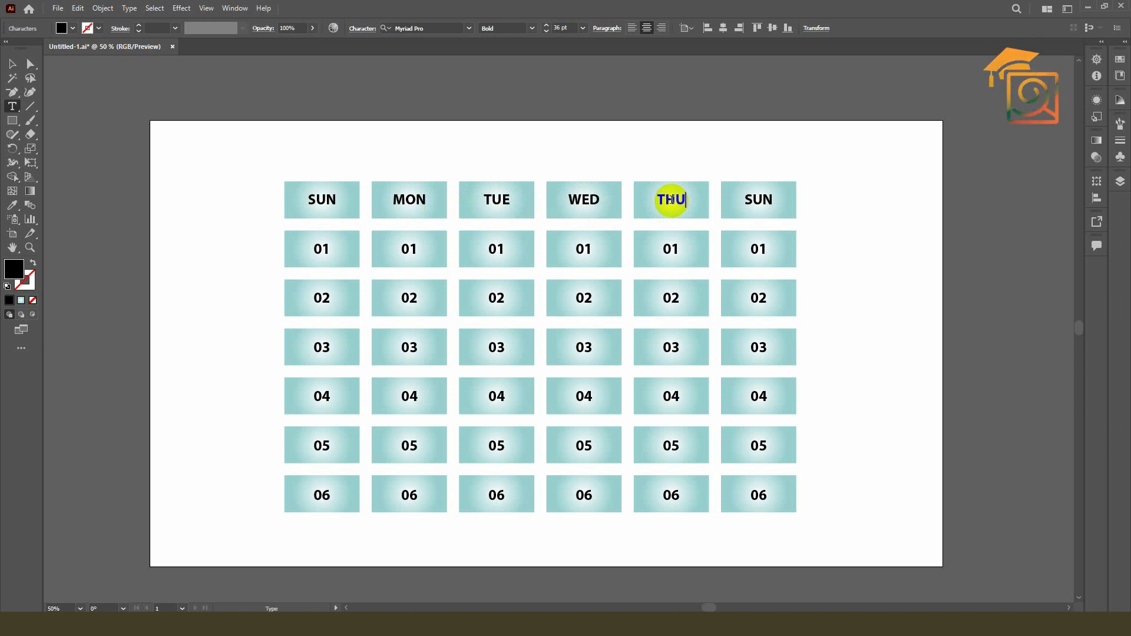
pyautogui.doubleClick(761, 198)
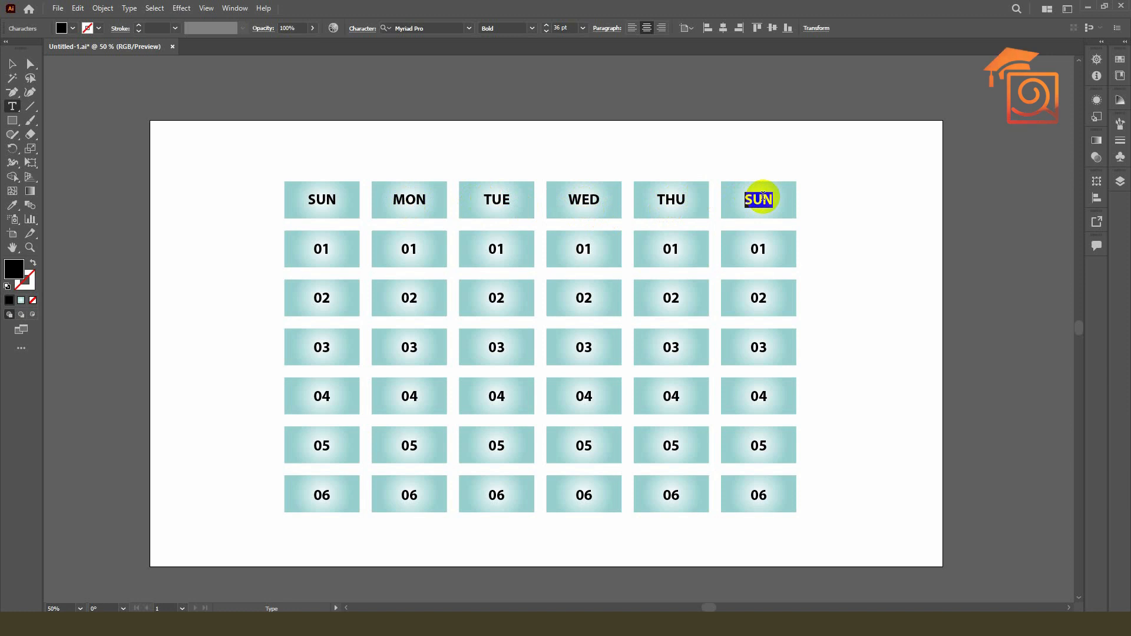
pyautogui.write('FRI')
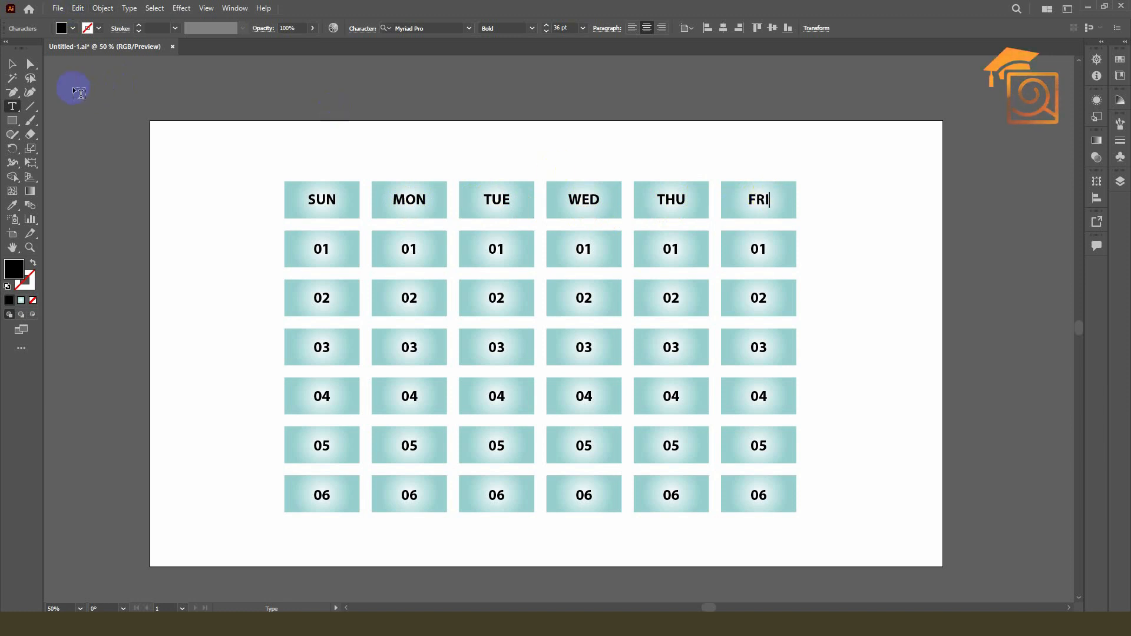
pyautogui.click(12, 63)
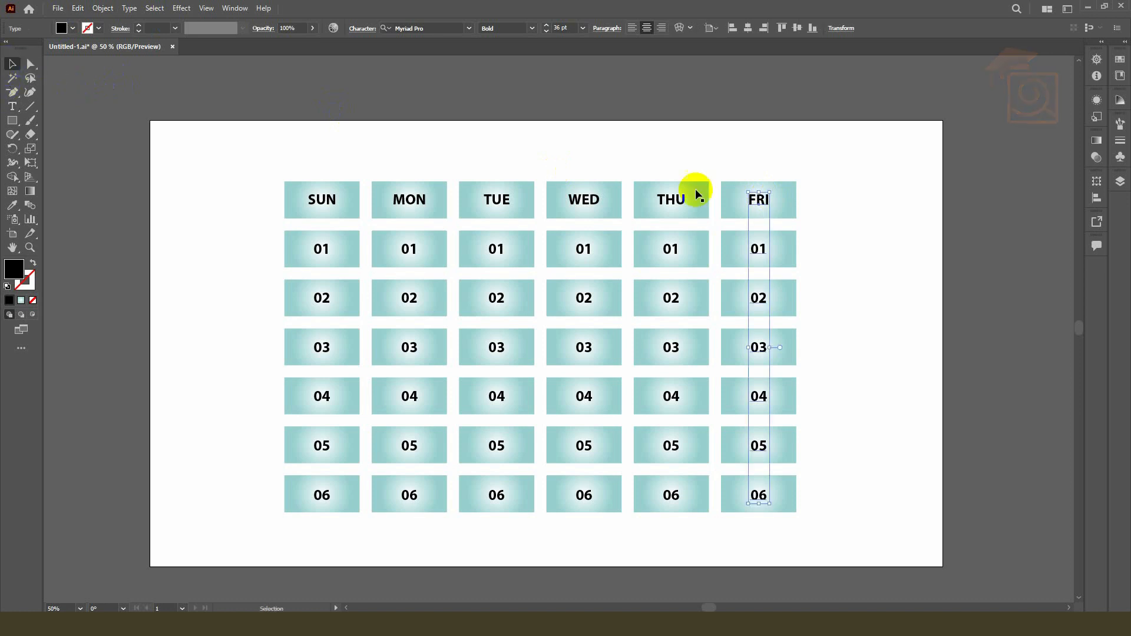
# - Copy the FRI column's cells and text sideways as a seventh column, keeping the same 30 px gap
pyautogui.moveTo(712, 154); pyautogui.dragTo(825, 514)
pyautogui.moveTo(744, 207); pyautogui.dragTo(827, 214)
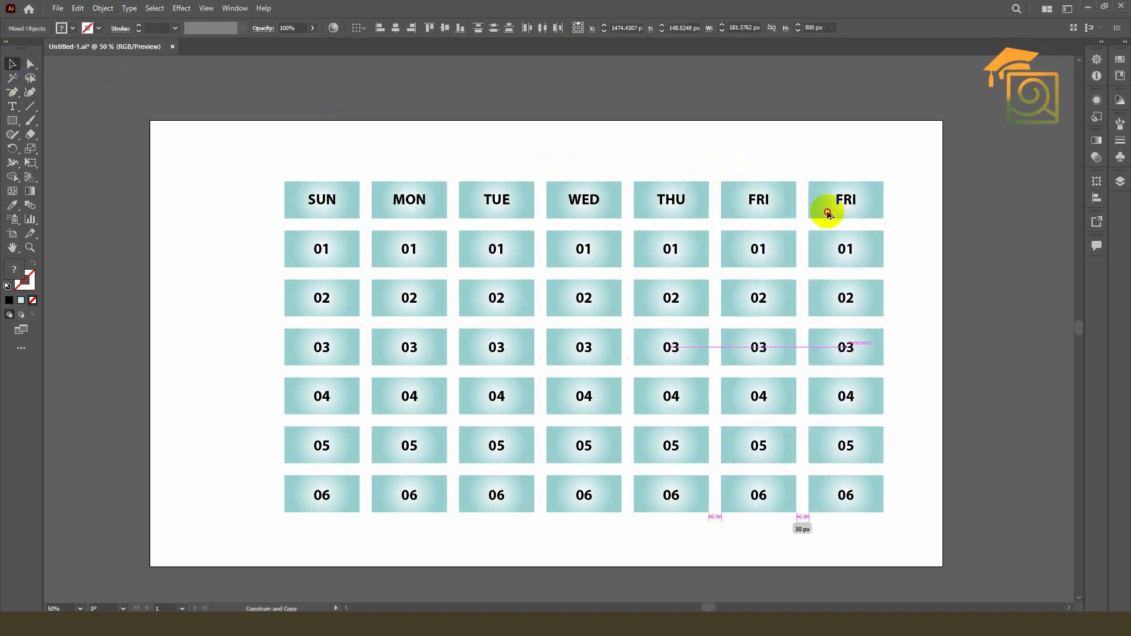
pyautogui.moveTo(827, 214); pyautogui.dragTo(827, 212)
pyautogui.click(917, 199)
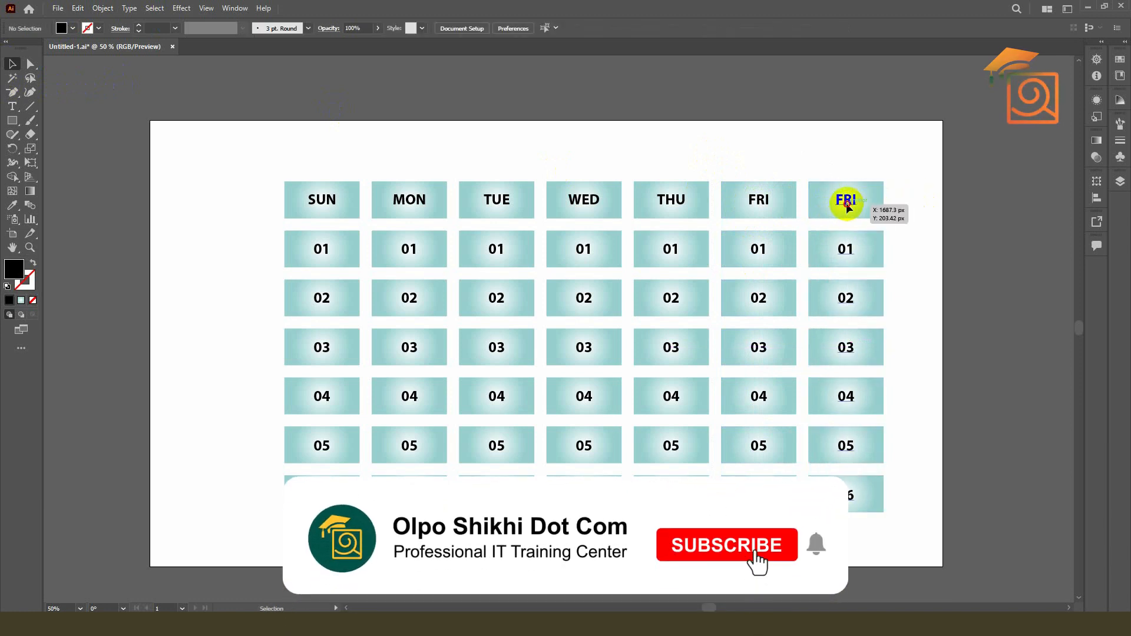
# - Change the seventh column's heading to SAT, keeping 01 on the line below, and finish text editing
pyautogui.tripleClick(846, 203)
pyautogui.write('SAT01')
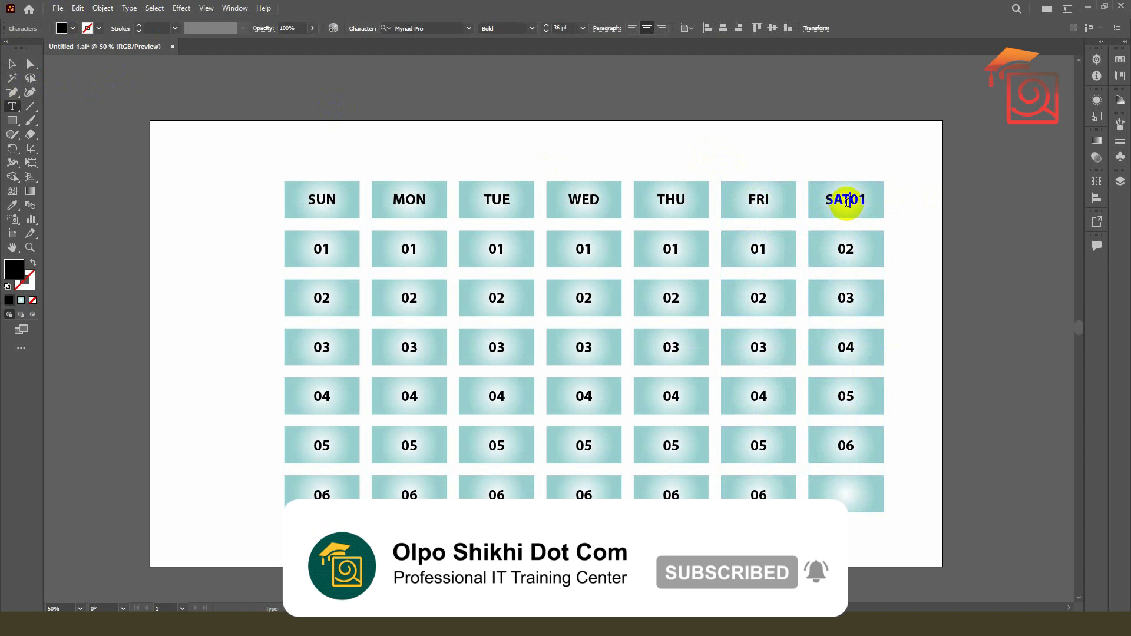
pyautogui.press('Return')
pyautogui.click(12, 63)
pyautogui.scroll(-2, 690, 199)
pyautogui.scroll(2, 719, 223)
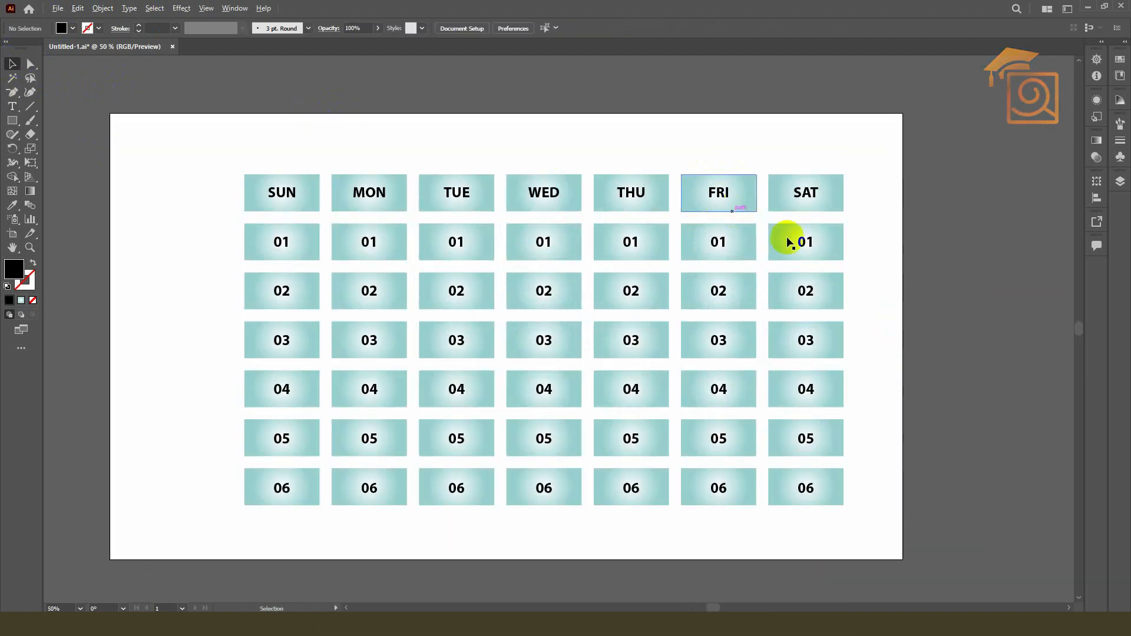
# - Select the whole seven-column table and shift it horizontally toward the artboard's centre, then deselect it
pyautogui.scroll(-1, 850, 270)
pyautogui.moveTo(432, 188); pyautogui.dragTo(846, 448)
pyautogui.moveTo(814, 389); pyautogui.dragTo(799, 389)
pyautogui.click(862, 354)
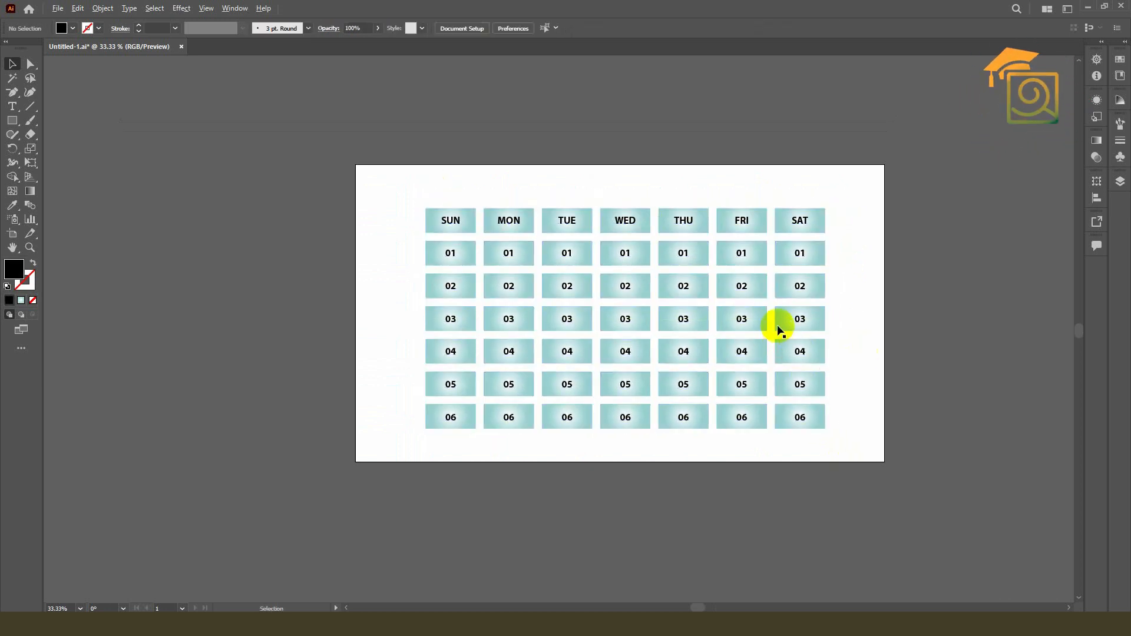
pyautogui.scroll(1, 777, 323)
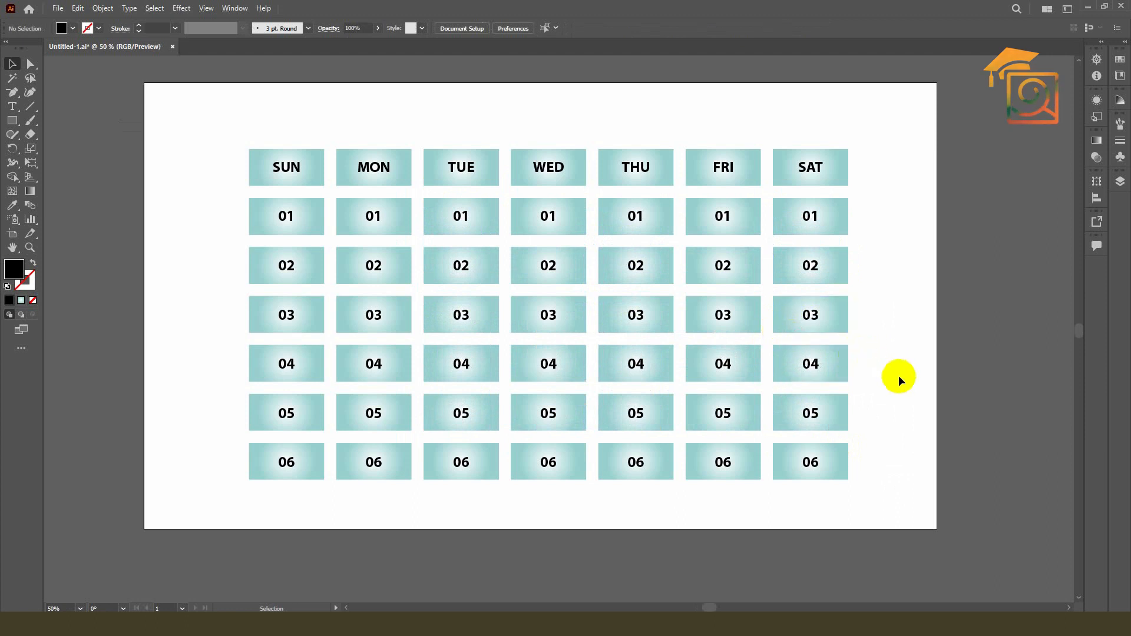